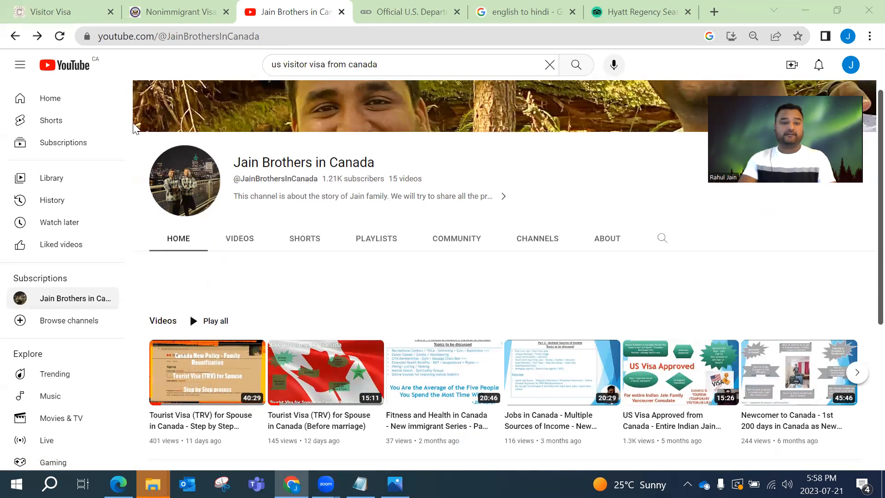
Review the permitted Tourism (B-2) activities and the How to Apply section on the Travel.State.Gov Visitor Visa page
click(59, 10)
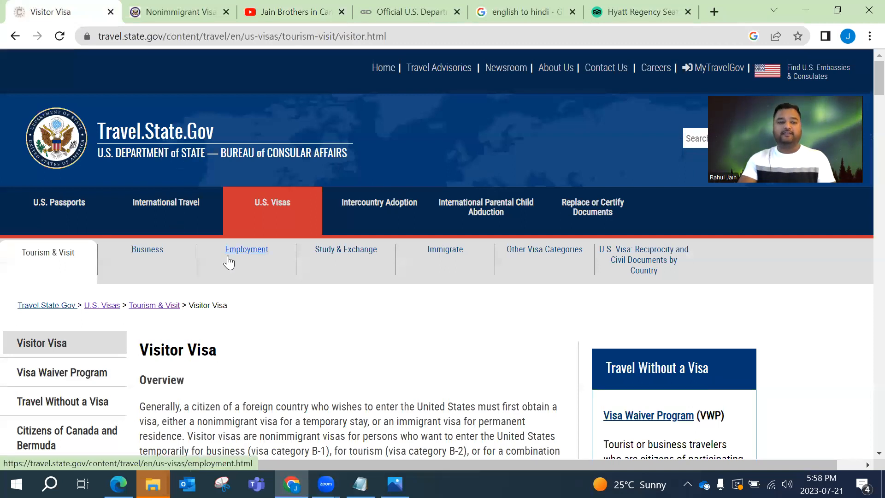
scroll(202, 305, down, 4)
scroll(254, 281, down, 2)
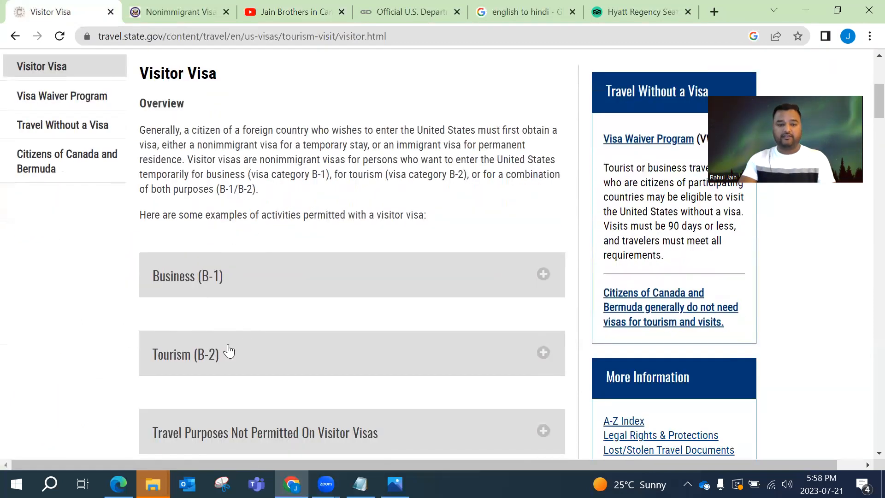
click(229, 356)
scroll(297, 207, down, 4)
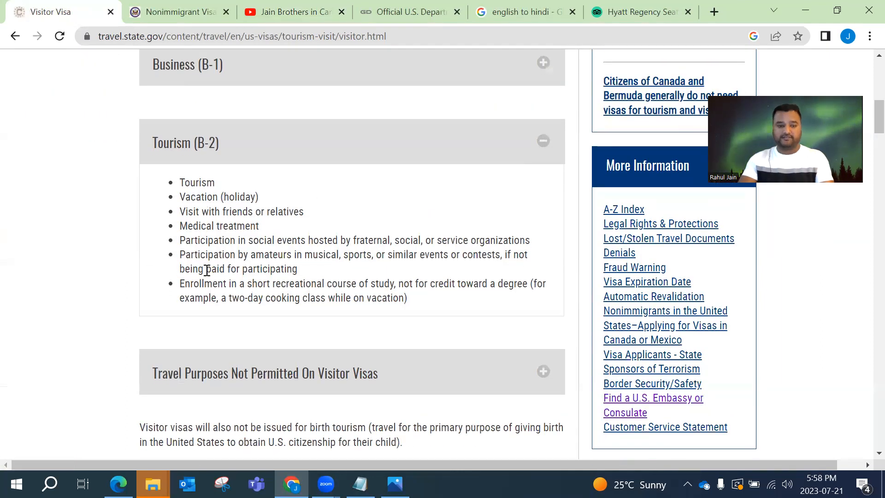
scroll(207, 271, down, 4)
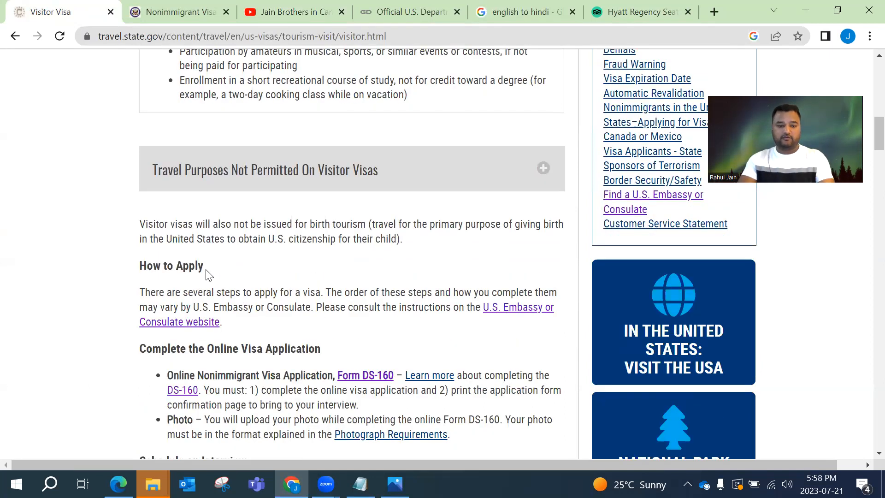
scroll(207, 274, down, 3)
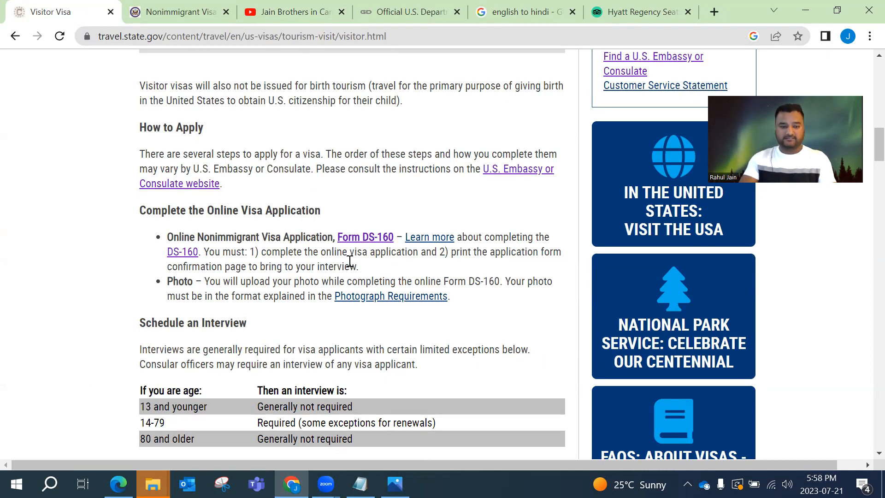
On the DS-160 nonimmigrant visa application page, select CANADA, VANCOUVER as the location for applying
click(192, 16)
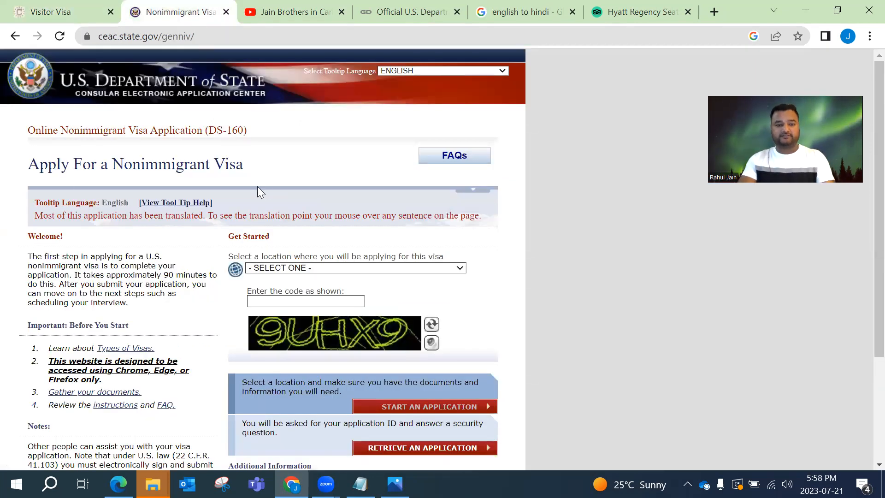
click(236, 270)
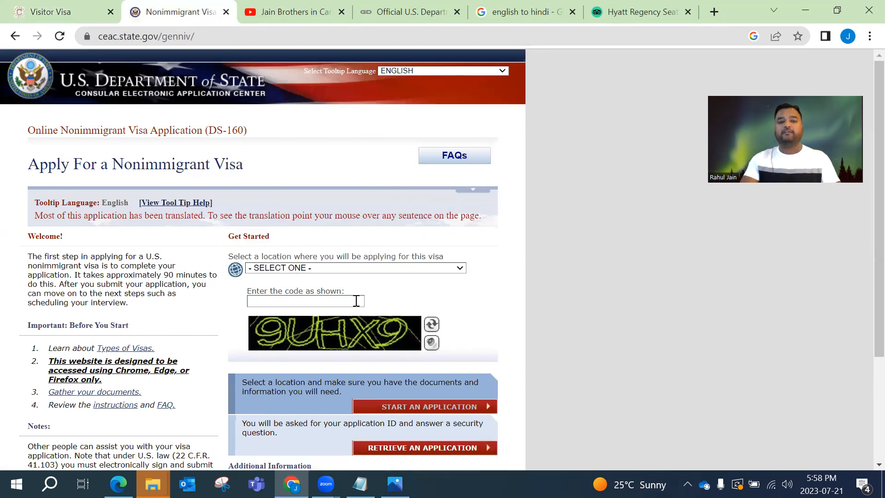
click(346, 268)
key(c)
scroll(339, 247, down, 9)
key(Down)
key(Down)
scroll(322, 198, up, 5)
scroll(321, 199, down, 5)
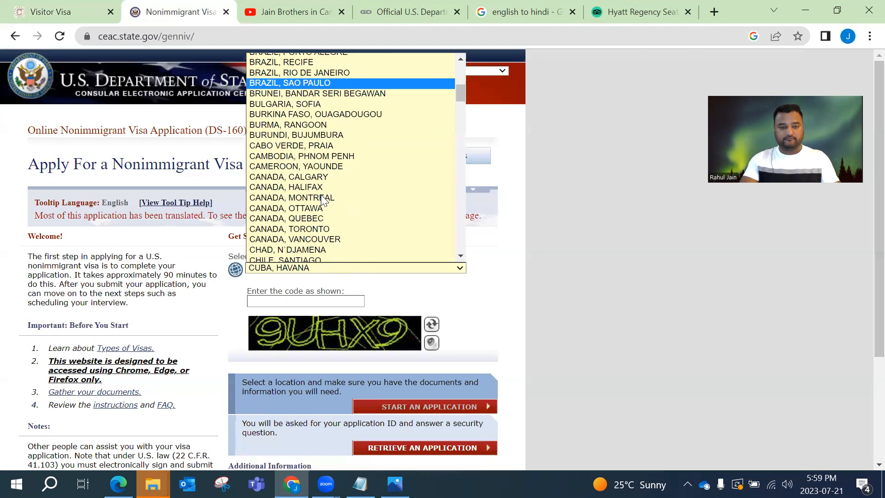
click(320, 215)
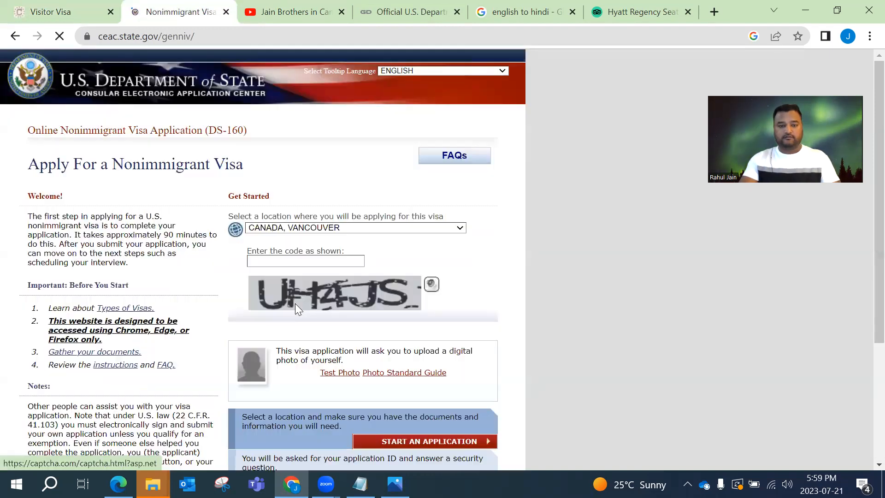
Enter the captcha code as shown in the image and start a new application
click(296, 302)
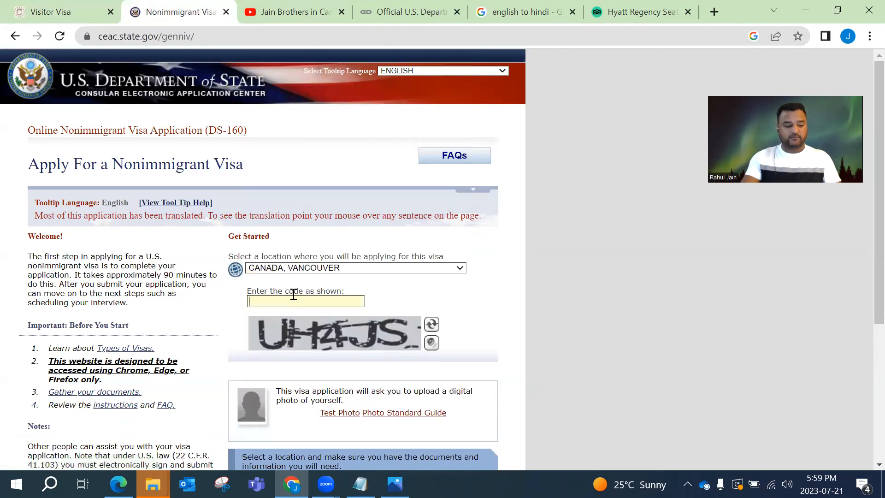
text(UH4JS)
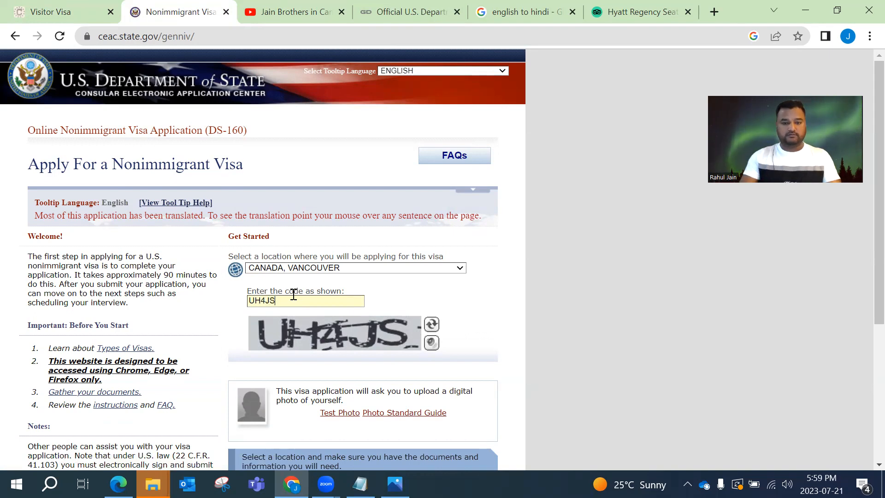
scroll(277, 306, down, 3)
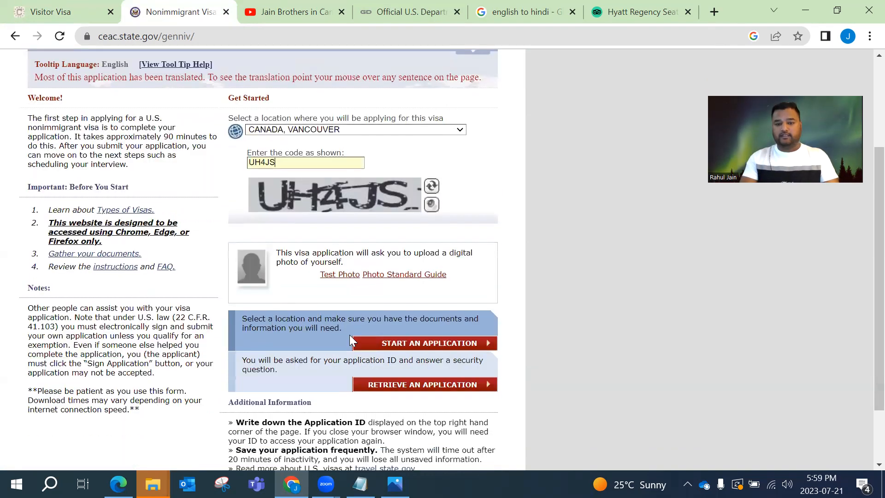
click(423, 345)
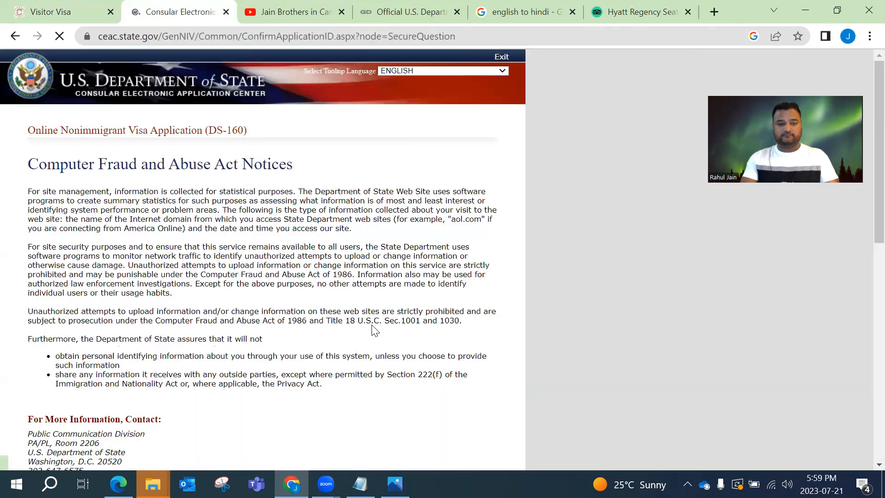
Agree to the Computer Fraud and Abuse Act notices
scroll(306, 321, down, 2)
scroll(139, 313, down, 2)
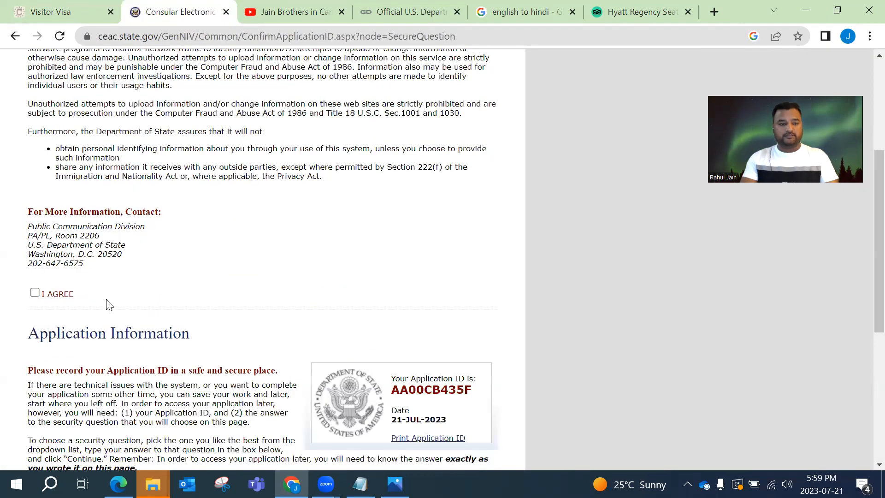
click(35, 293)
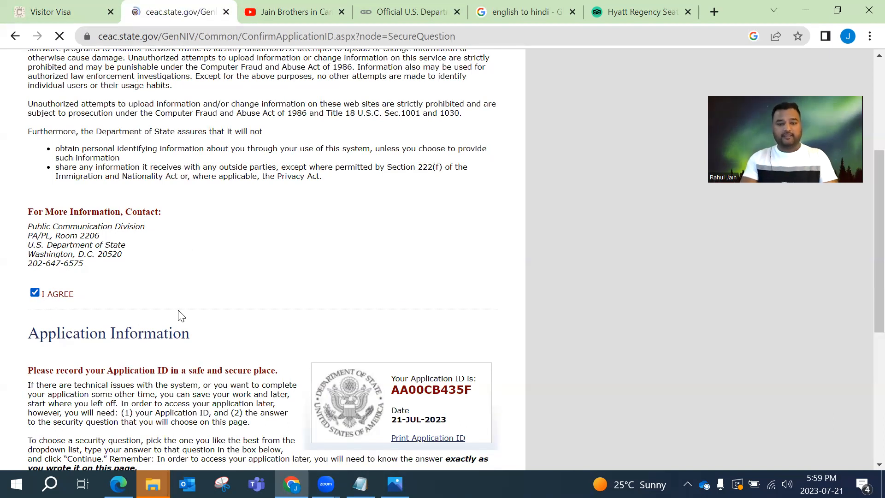
Copy the application ID into the Notepad note below the appointment link, and return to Chrome
scroll(259, 320, down, 8)
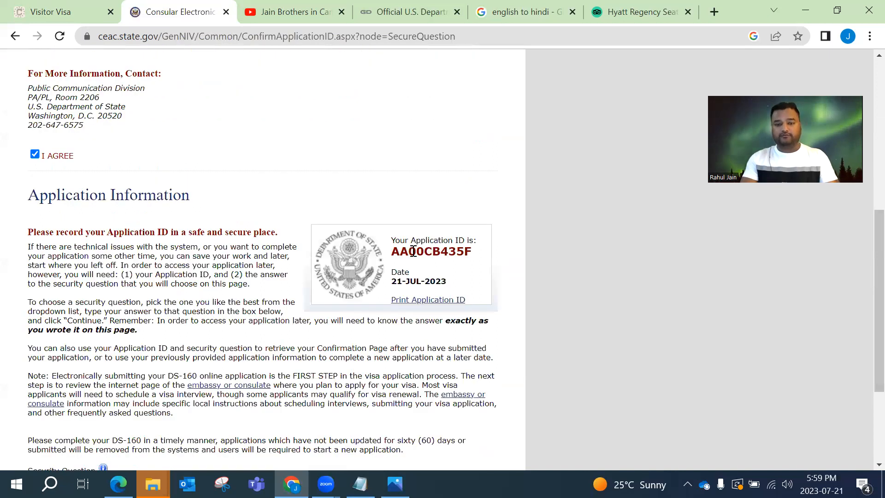
double_click(422, 251)
key(ctrl+c)
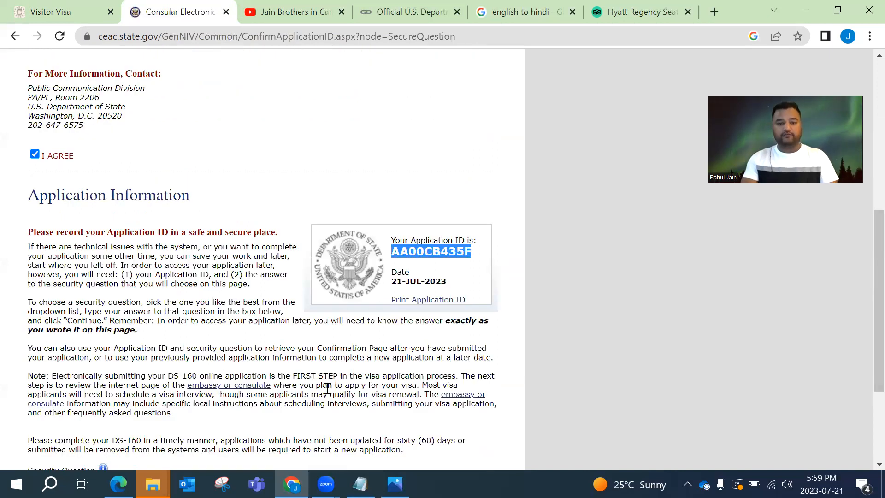
click(360, 484)
click(512, 170)
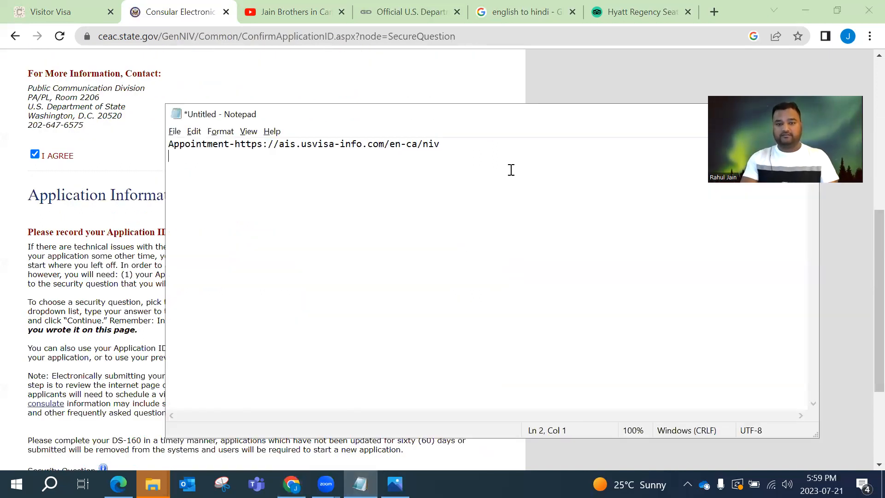
key(ctrl+v)
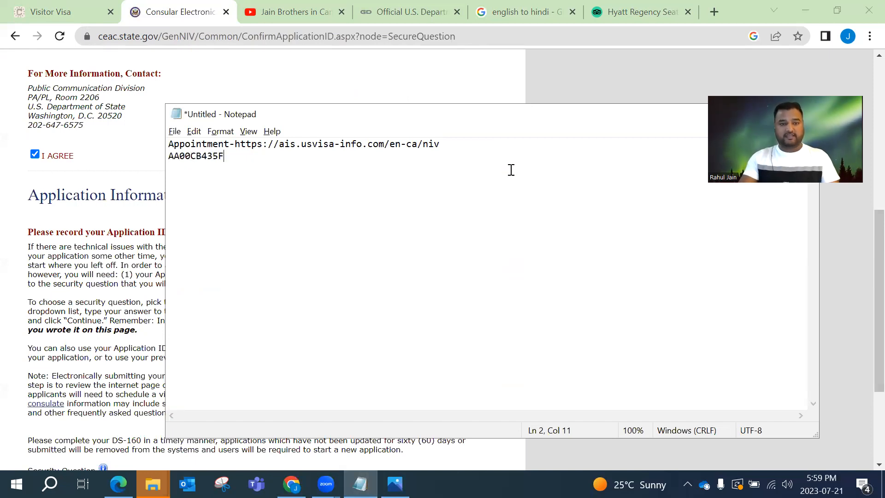
click(113, 196)
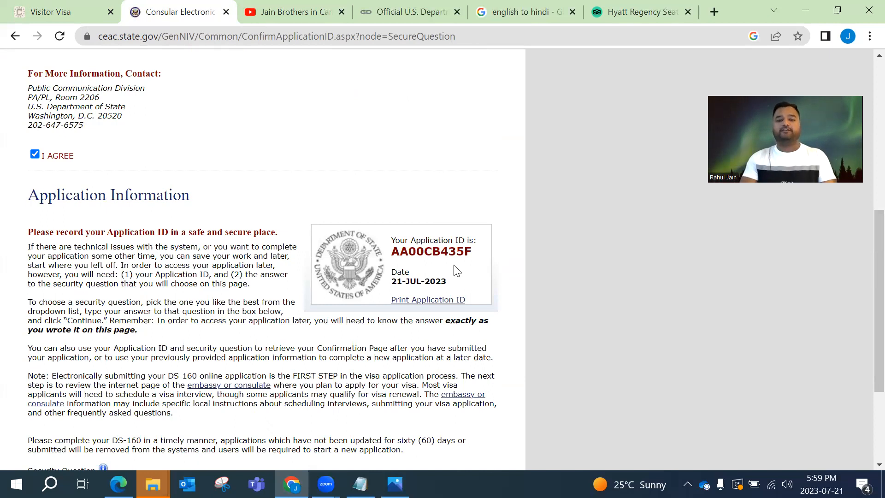
Choose the security question about the given name of the mother's mother, enter its answer, and continue to the application form
scroll(456, 270, down, 3)
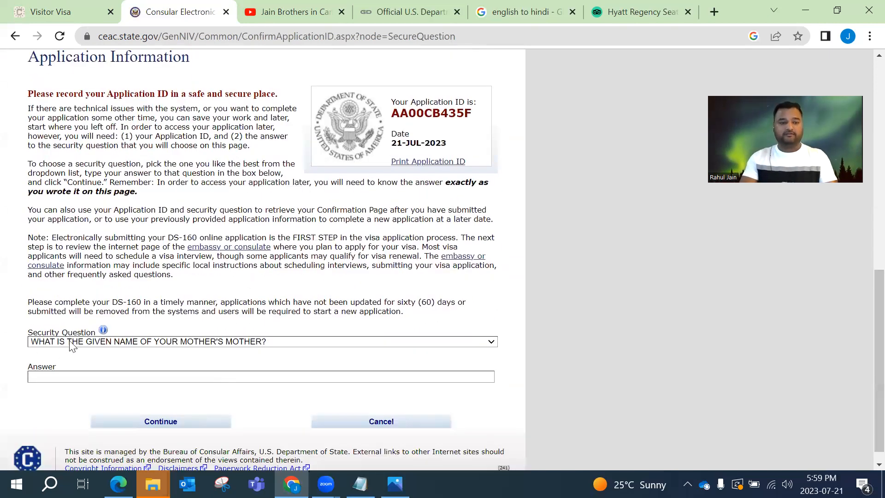
click(90, 343)
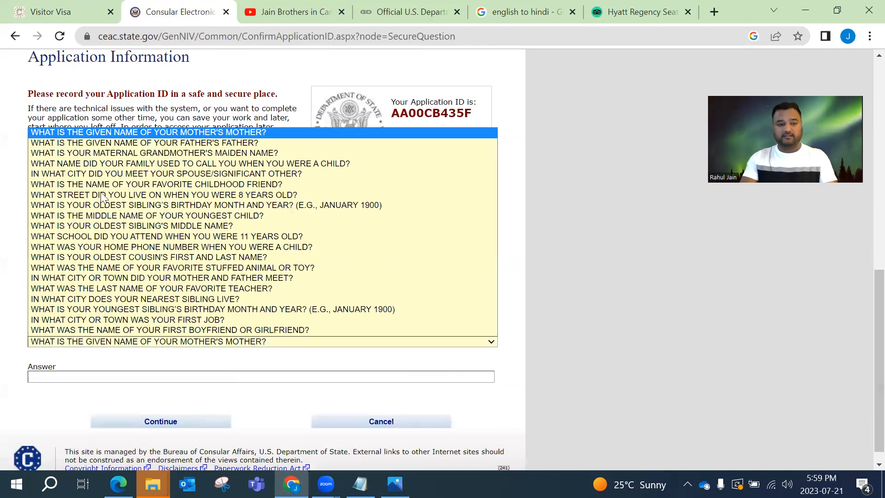
click(208, 132)
click(174, 376)
text(JAIN)
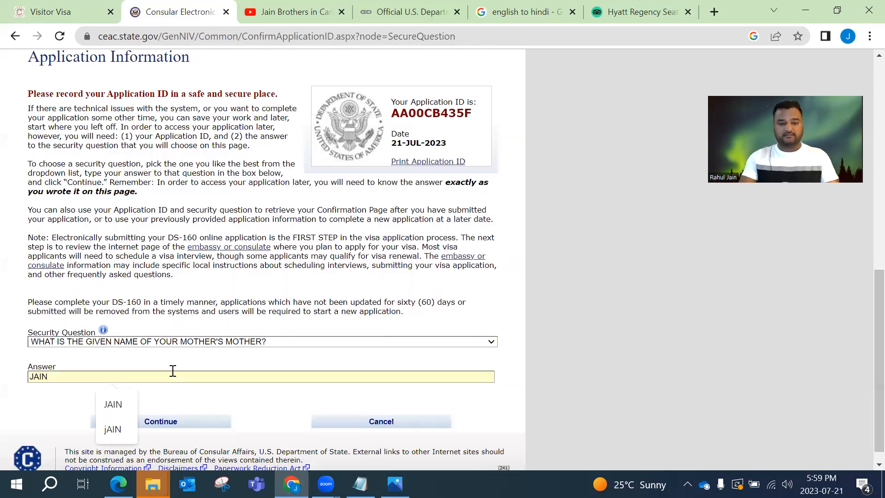
click(162, 424)
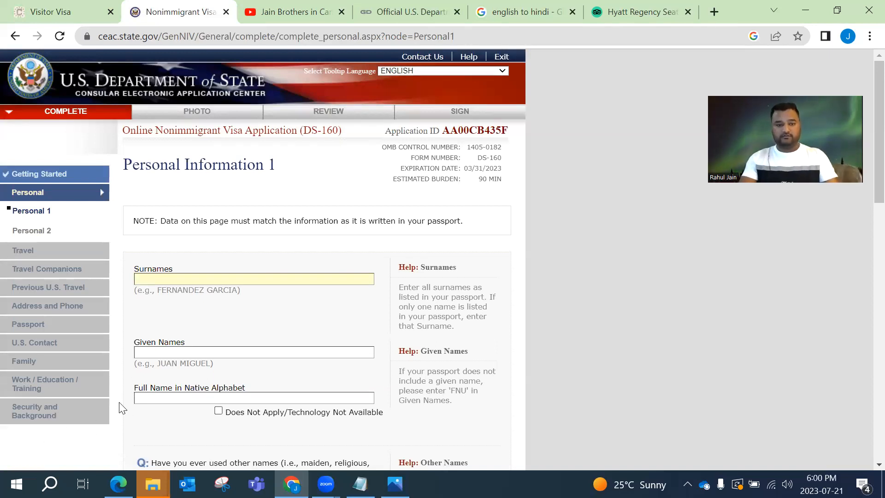
Fill in the applicant's surname and given name on the Personal Information 1 page
click(177, 286)
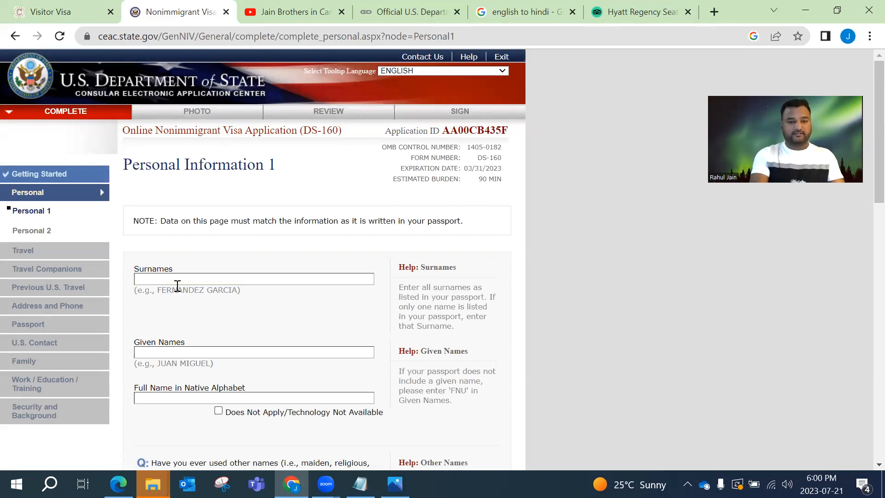
click(179, 282)
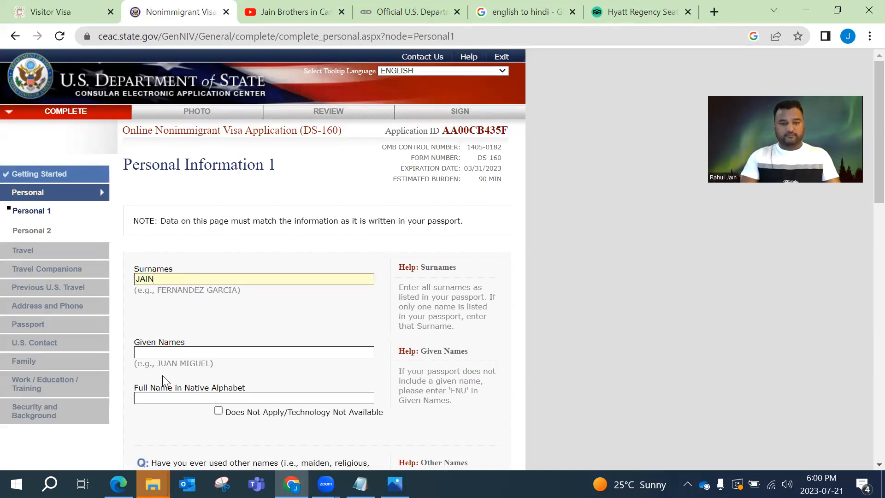
click(165, 356)
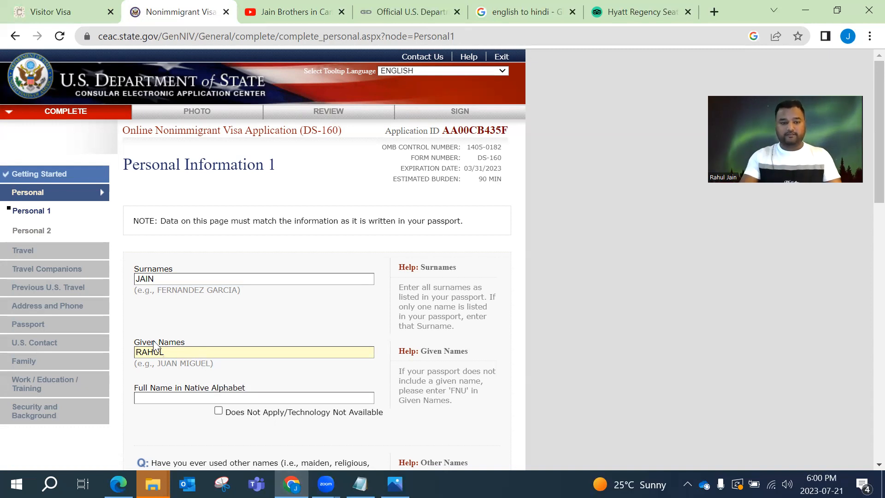
Copy the applicant's Hindi name from the Google English-to-Hindi translation into the Full Name in Native Alphabet field
click(147, 400)
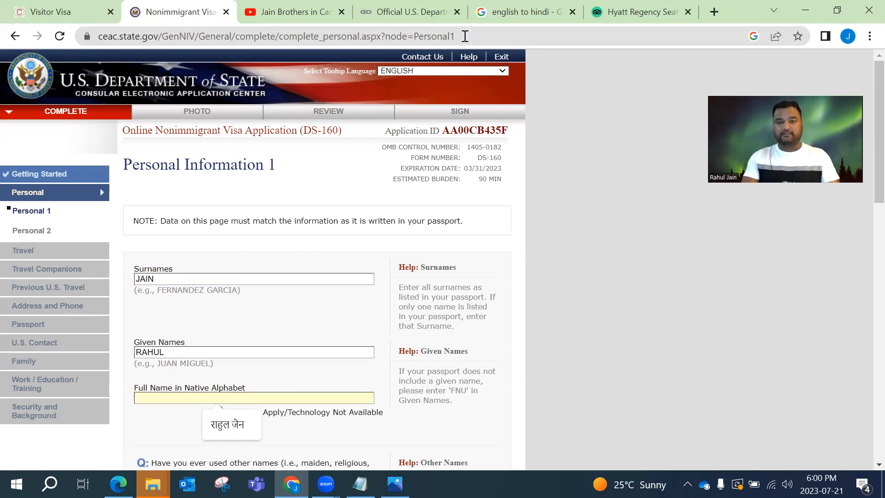
click(498, 16)
click(405, 239)
drag(407, 239, 328, 240)
key(ctrl+c)
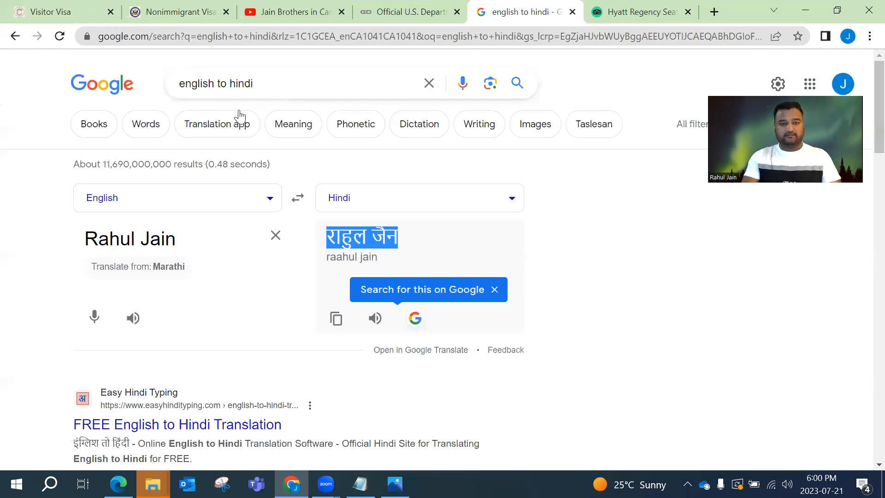
click(53, 10)
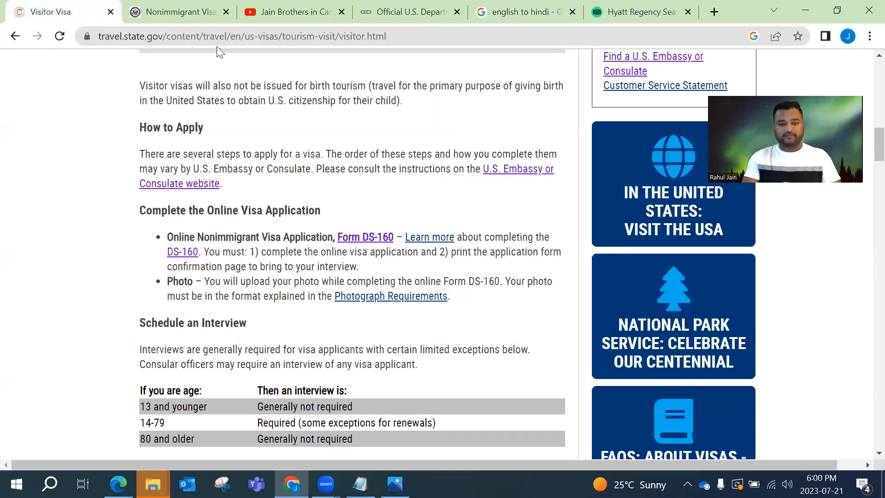
click(187, 12)
click(191, 399)
key(ctrl+v)
Answer No to the other names and telecode questions, and set the sex to MALE
scroll(232, 394, down, 2)
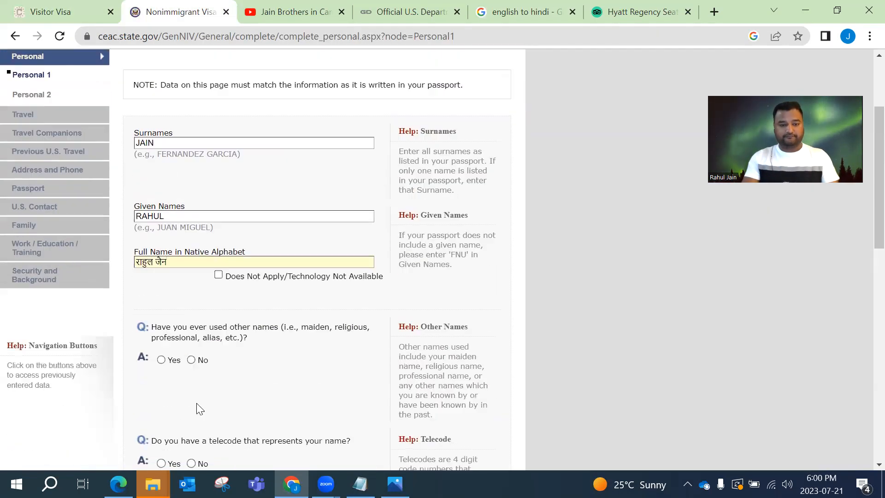
scroll(222, 388, down, 1)
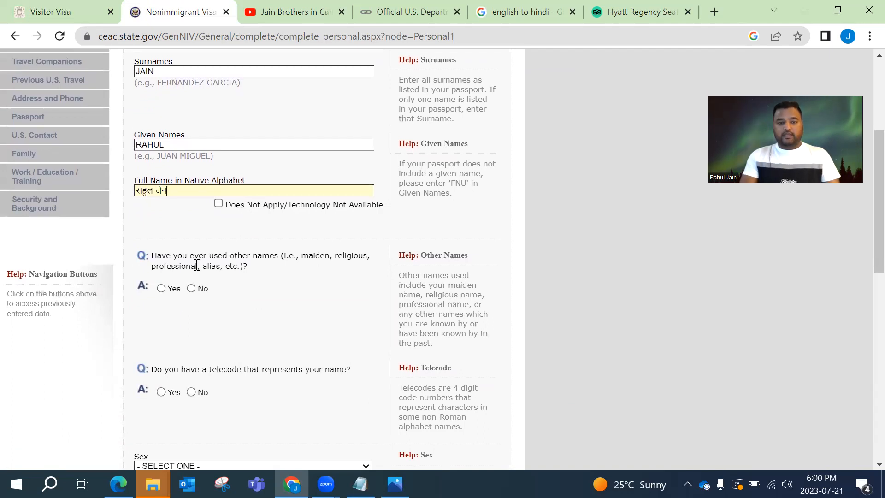
click(192, 288)
scroll(227, 340, up, 1)
scroll(226, 338, down, 2)
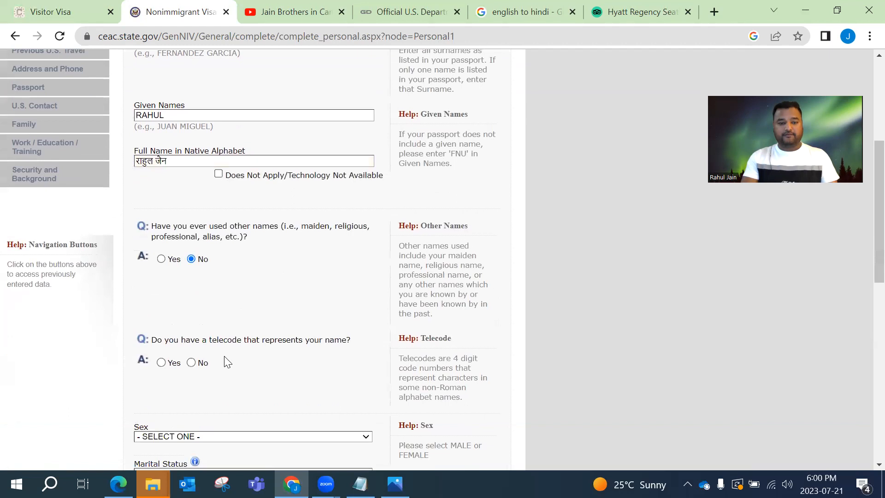
click(191, 363)
scroll(225, 379, up, 1)
scroll(203, 342, down, 1)
scroll(193, 320, down, 3)
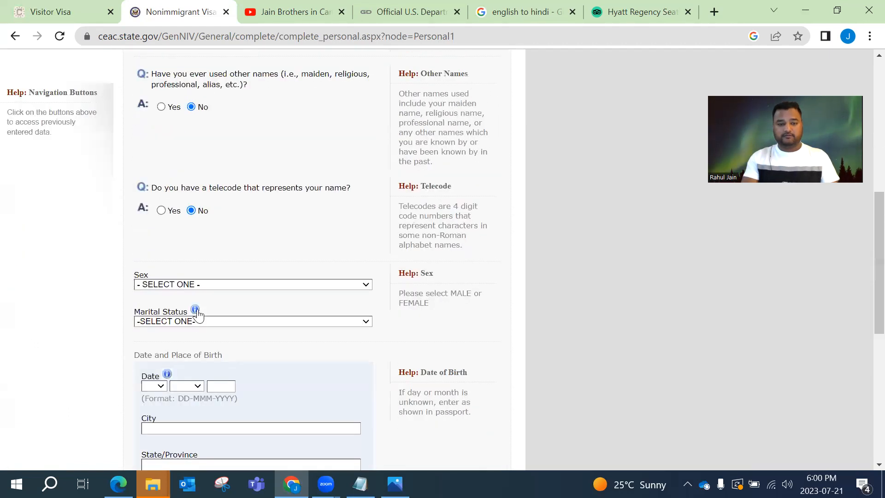
click(188, 287)
click(177, 305)
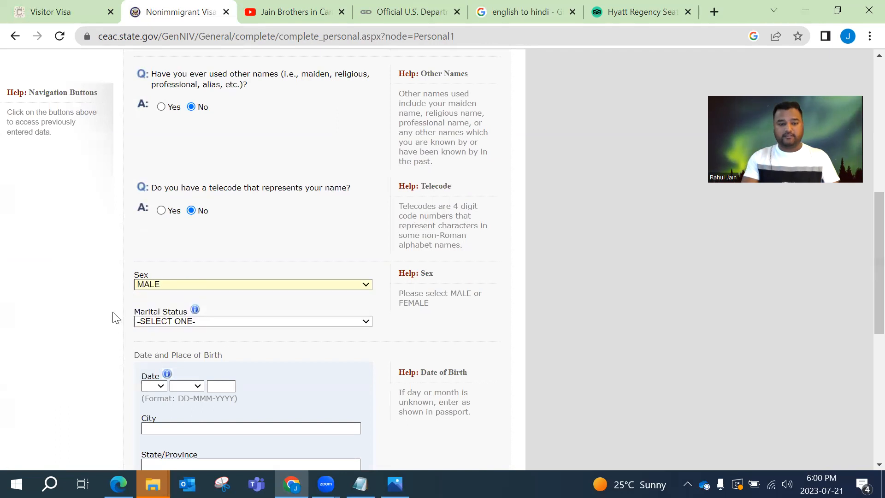
Set the marital status to MARRIED and fill in the applicant's day, month and year of birth
click(169, 318)
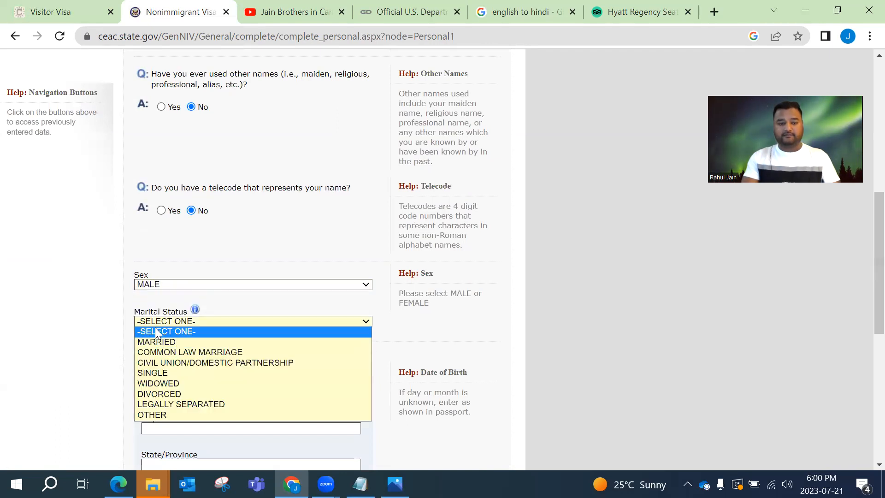
click(167, 347)
scroll(122, 340, down, 2)
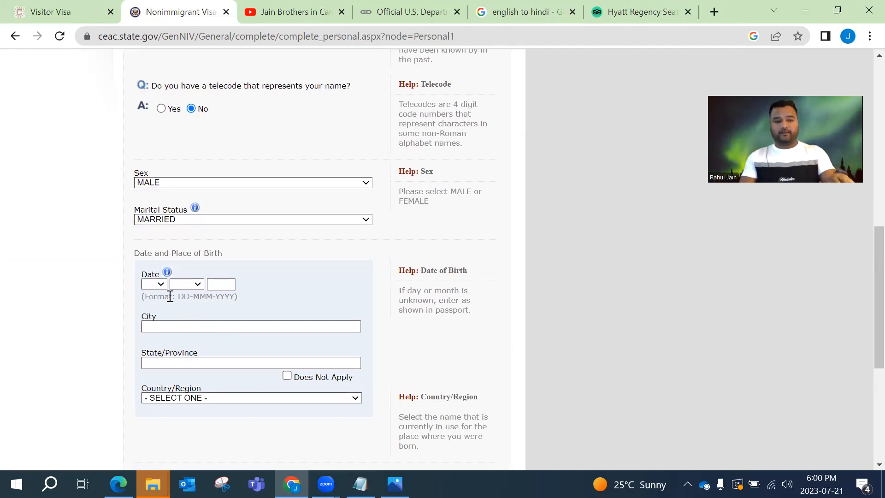
click(160, 285)
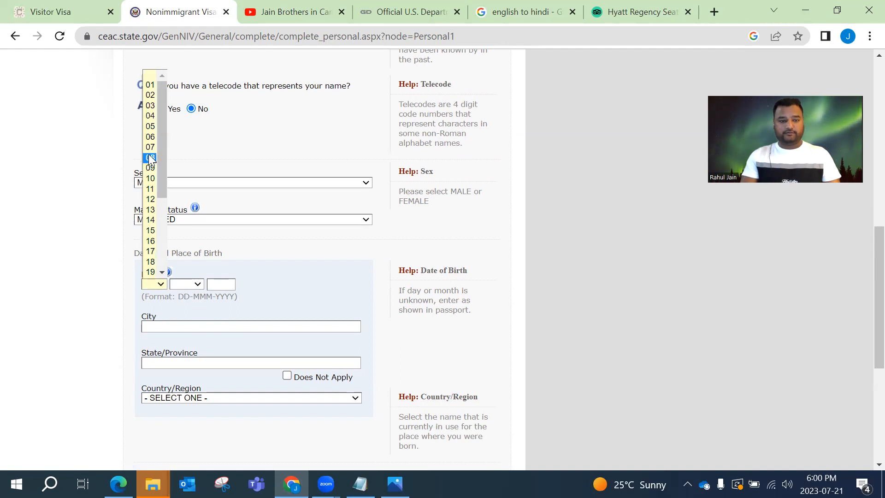
click(150, 95)
click(189, 285)
click(189, 304)
click(221, 285)
text(1991)
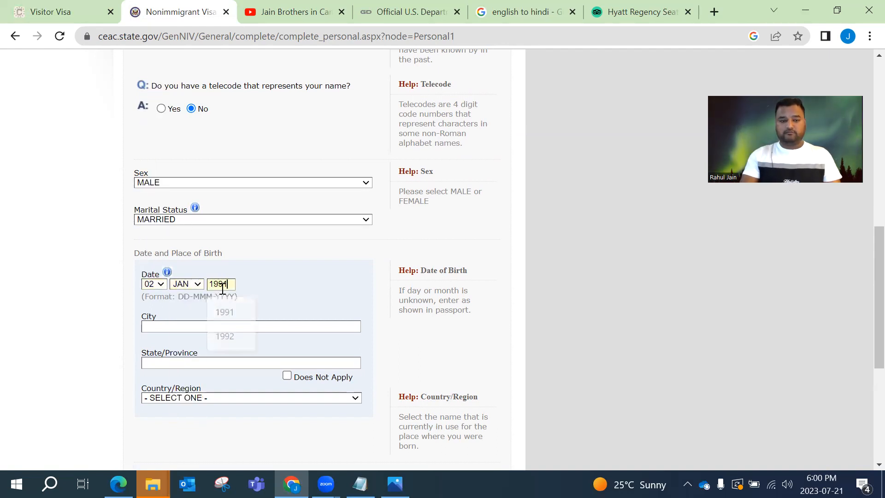
Enter DELHI as both the city and the state/province of birth, with INDIA as the country/region
click(182, 328)
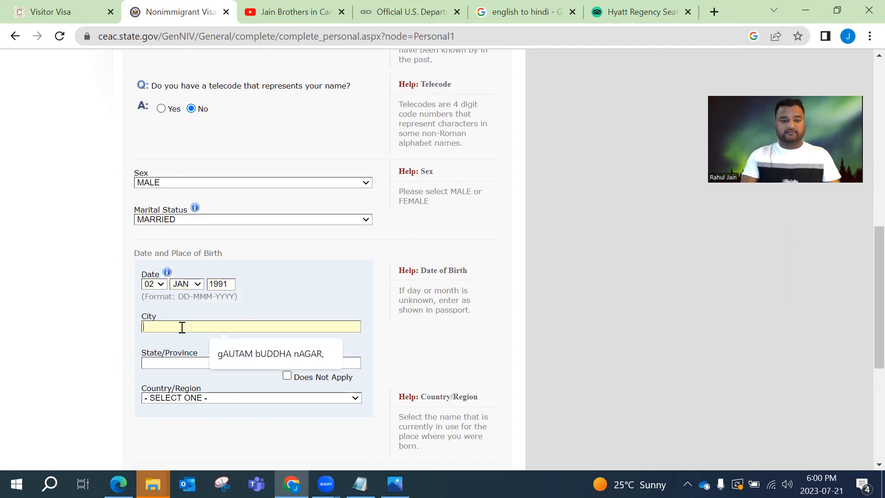
text(NO)
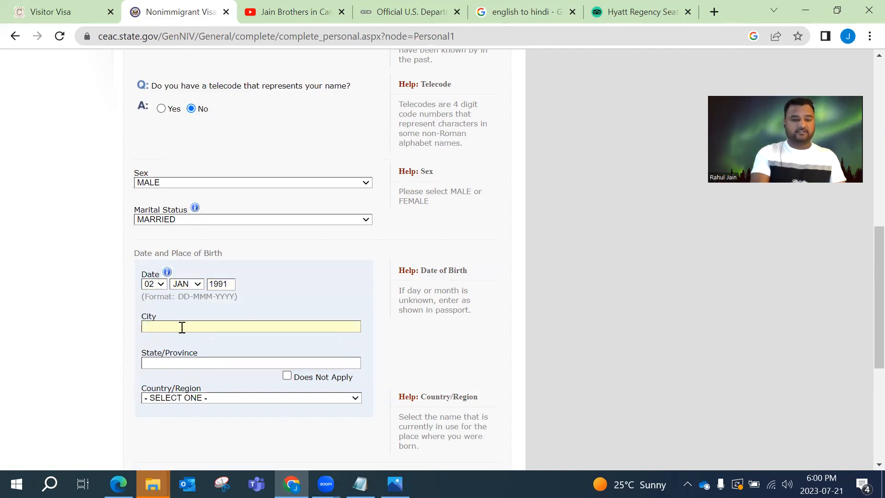
text(DELHI)
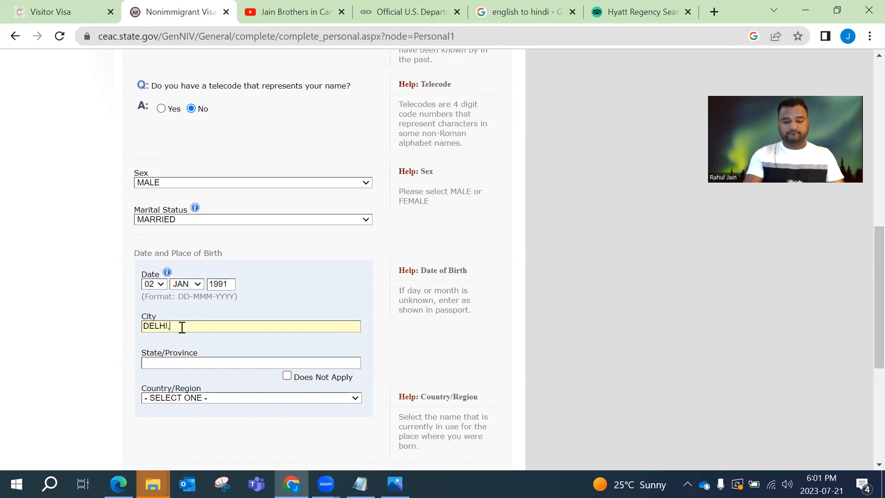
click(192, 363)
text(DELHI)
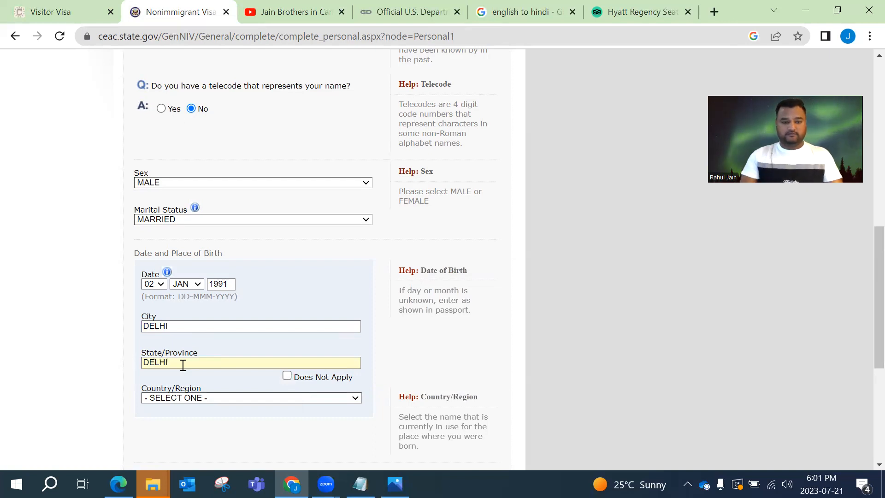
click(198, 400)
text(ind)
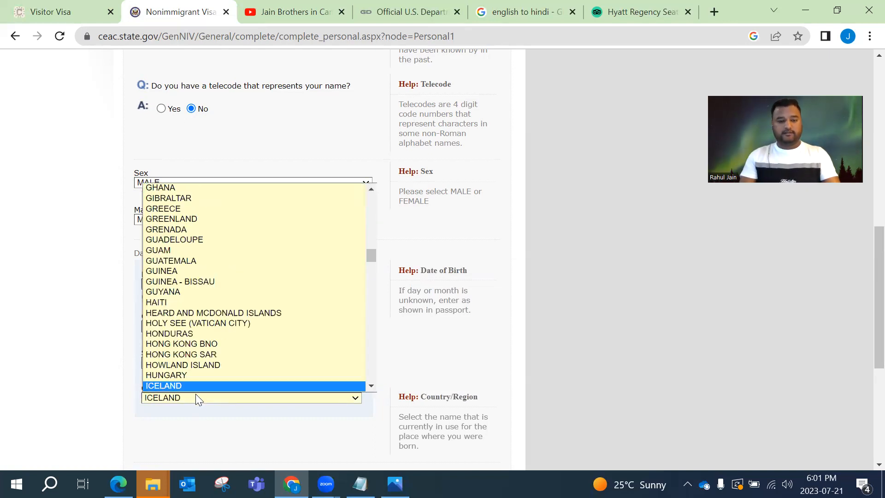
click(191, 385)
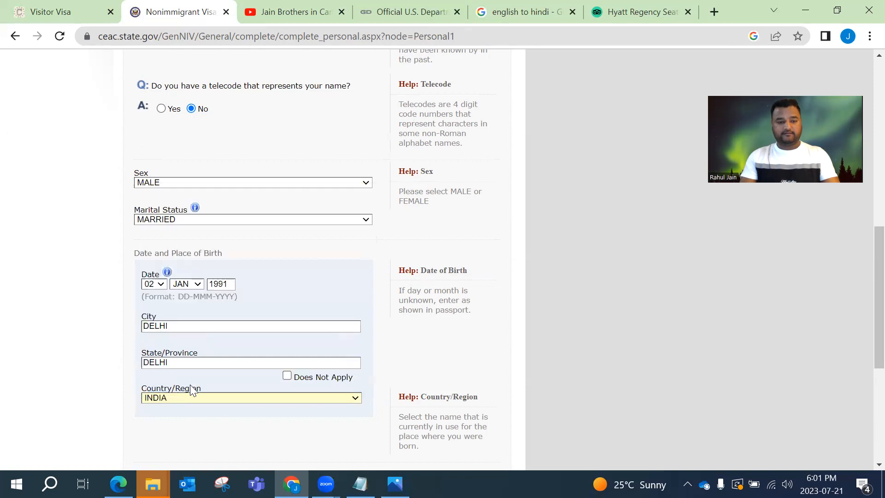
Save the Personal Information 1 page, continue the application and proceed to Personal 2
scroll(295, 404, down, 5)
scroll(299, 409, down, 2)
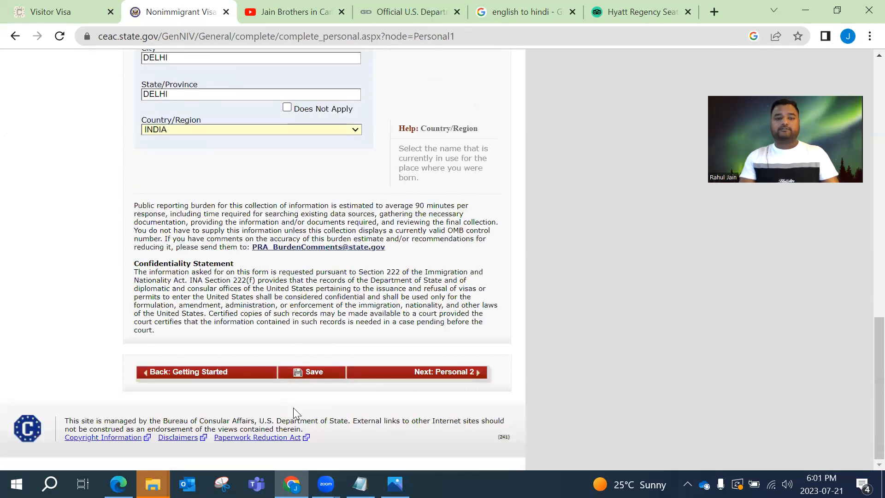
click(302, 376)
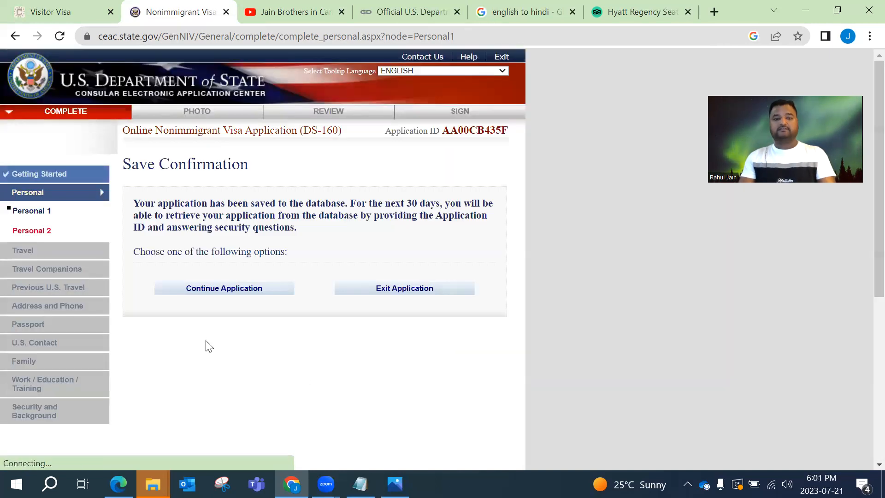
click(217, 288)
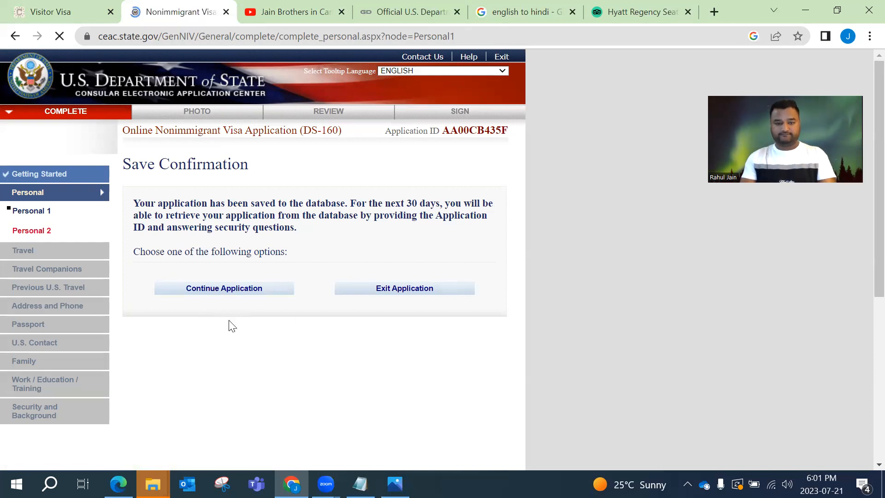
scroll(291, 318, down, 12)
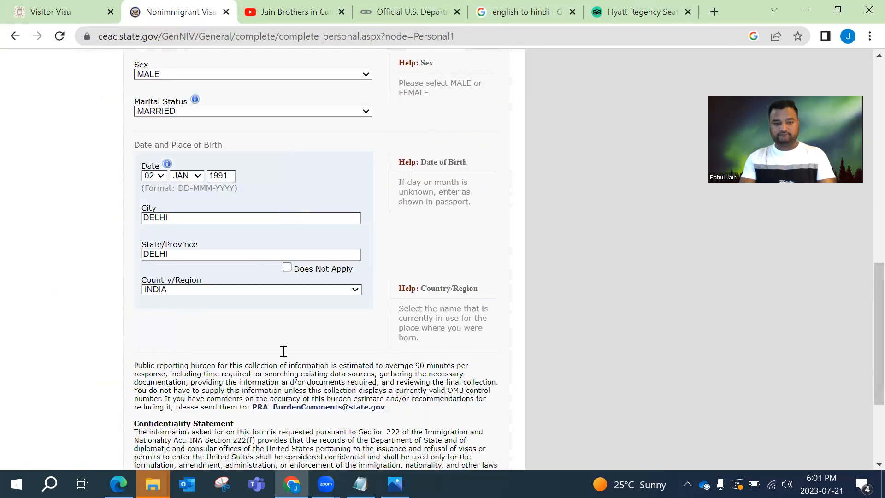
click(427, 381)
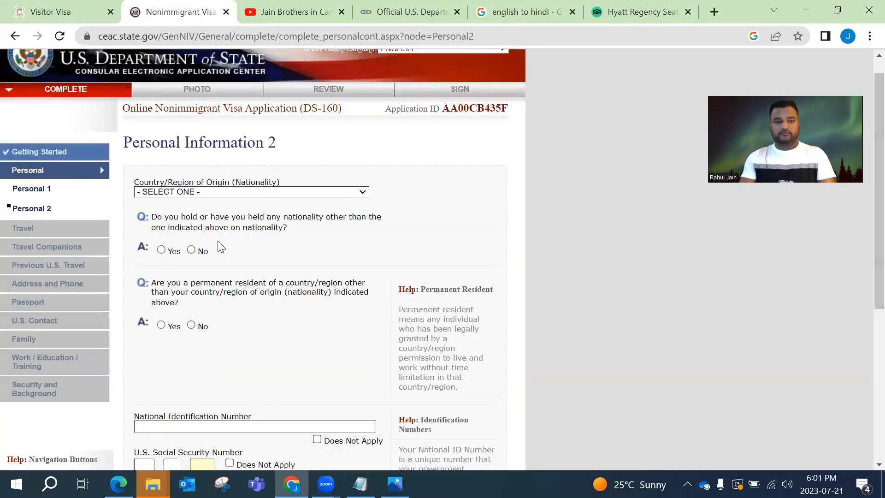
Set the nationality to INDIA and answer No to holding any other nationality
click(217, 192)
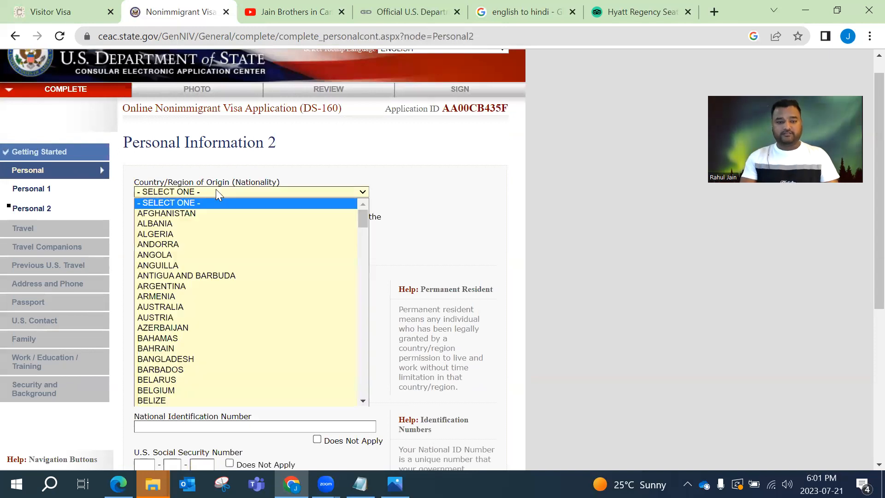
text(in)
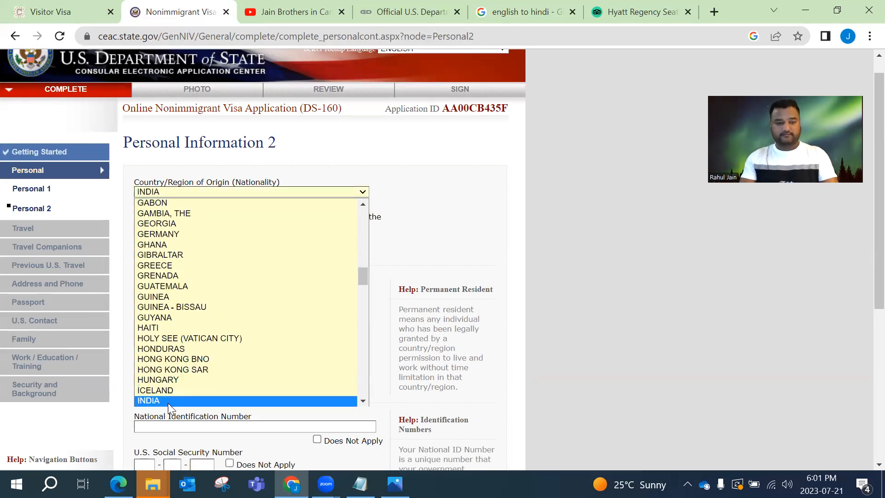
click(170, 400)
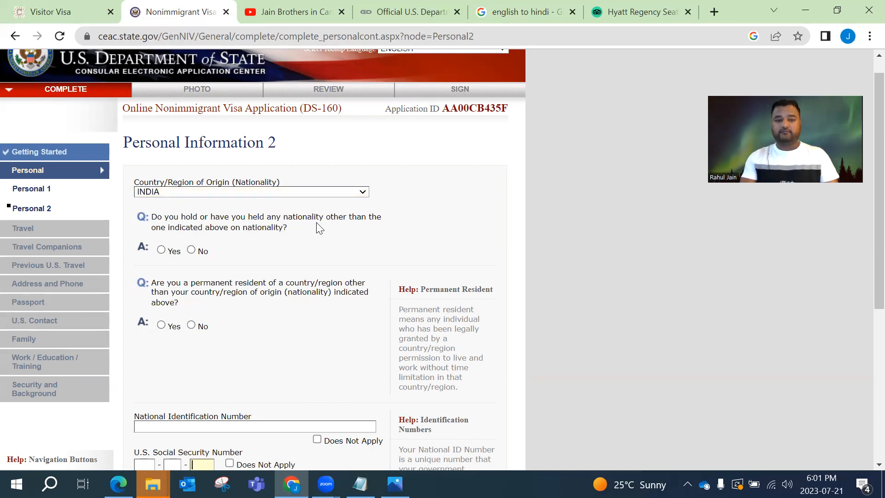
click(192, 250)
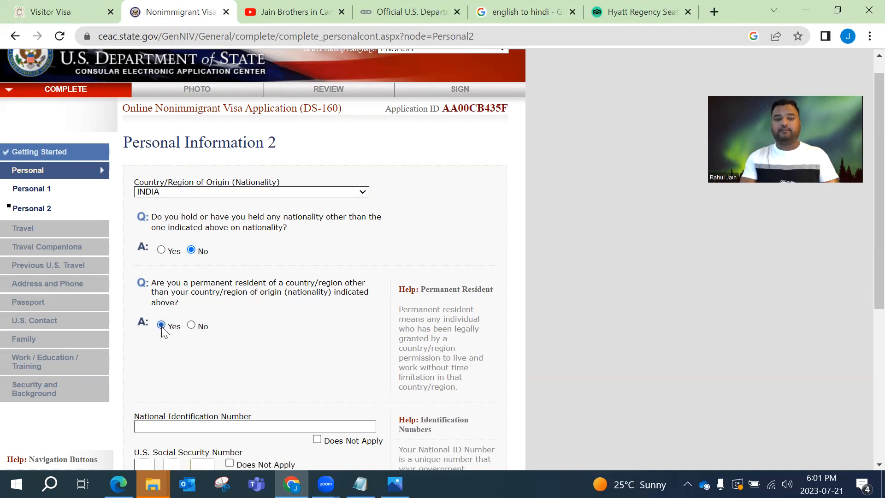
Answer Yes to being a permanent resident of another country and choose CANADA as that country/region
click(219, 400)
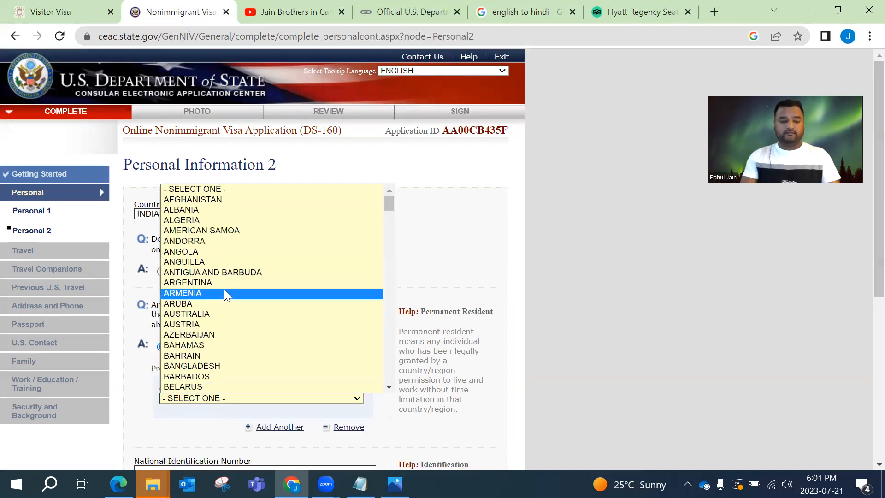
key(c)
key(Down)
key(Down)
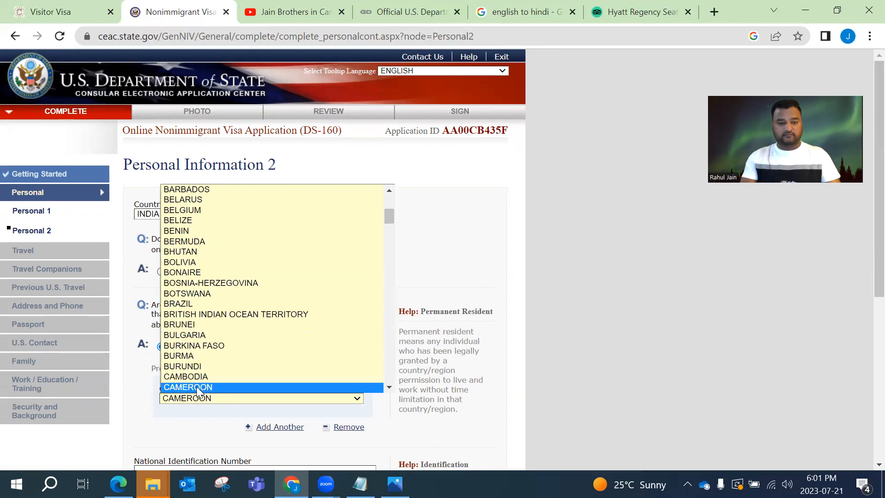
click(198, 388)
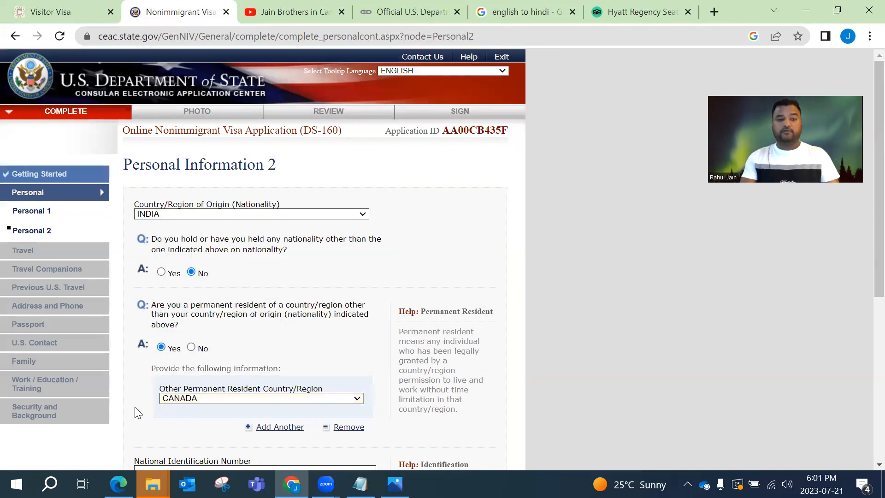
Enter the applicant's National Identification Number and mark the U.S. Social Security Number and U.S. Taxpayer ID as Does Not Apply
scroll(134, 408, down, 4)
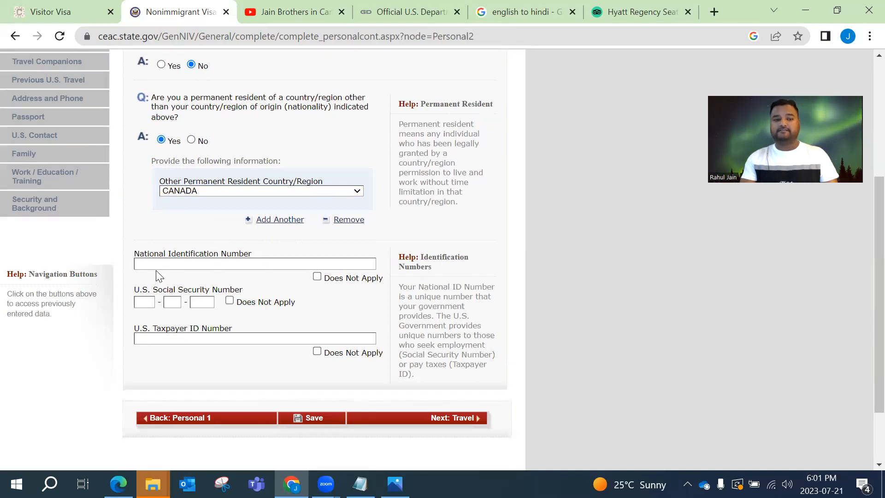
click(189, 266)
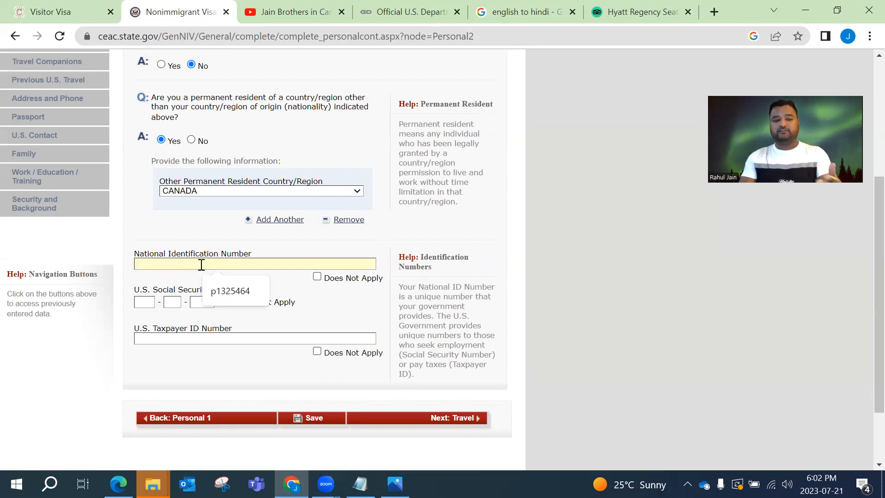
text(123456789)
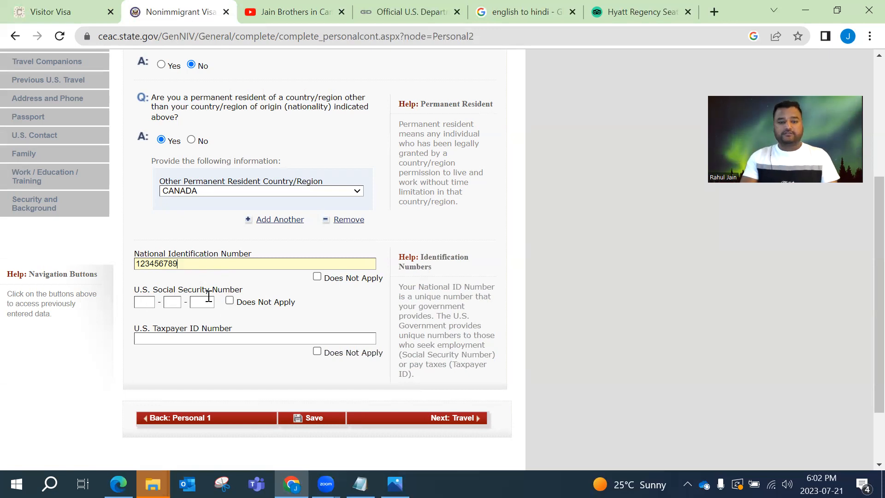
click(229, 300)
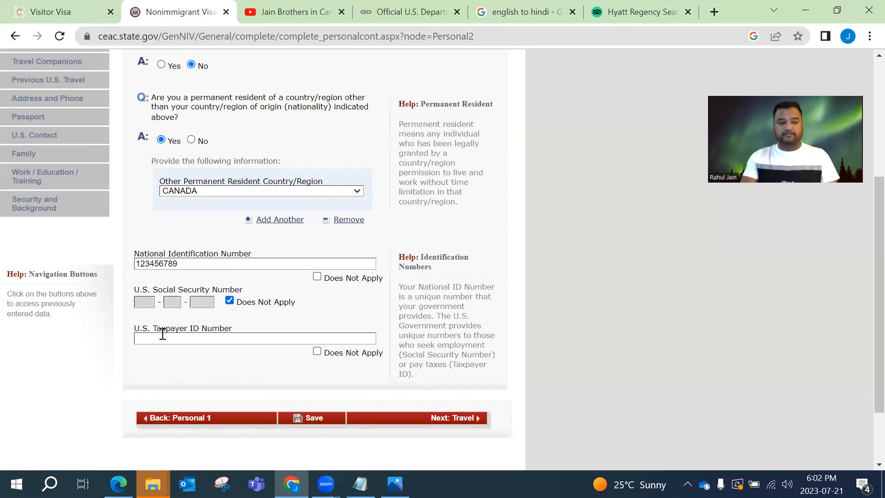
click(318, 352)
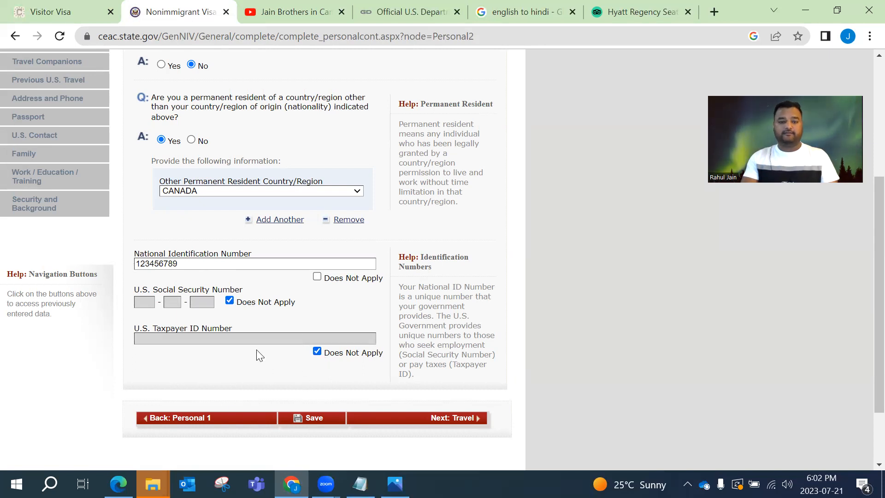
Save the Personal Information 2 page, continue the application and proceed to the Travel page
click(309, 421)
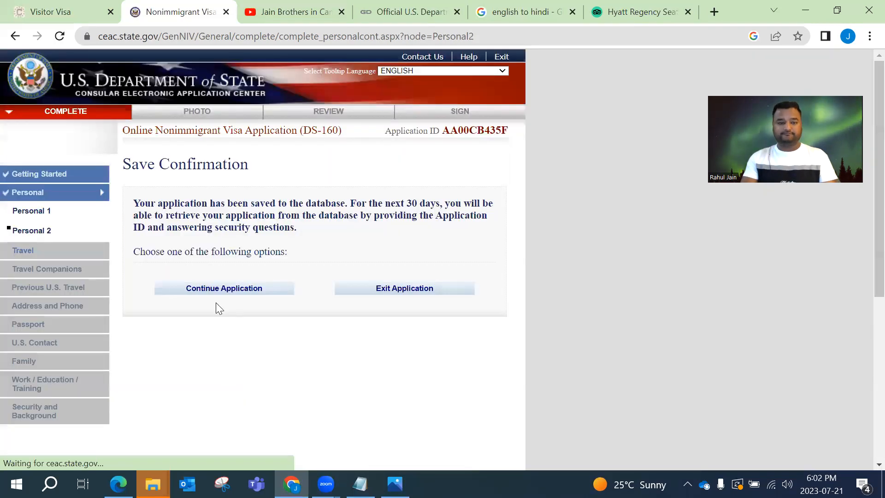
click(214, 288)
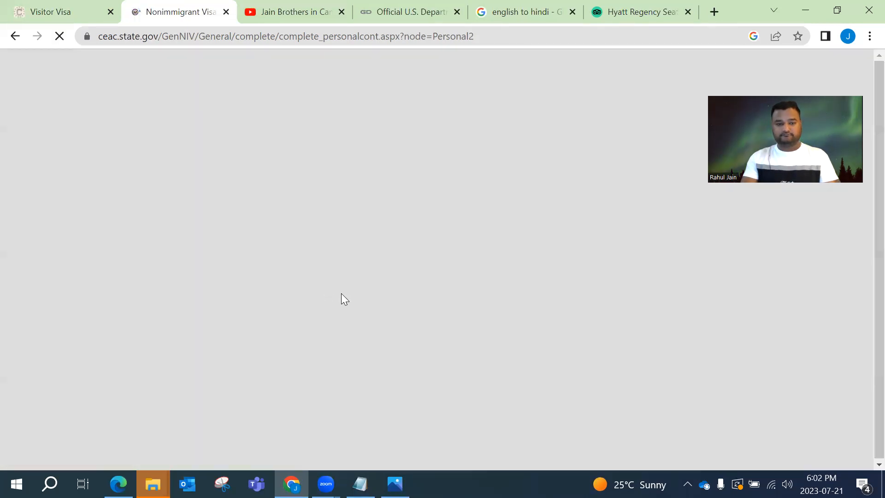
scroll(341, 296, down, 6)
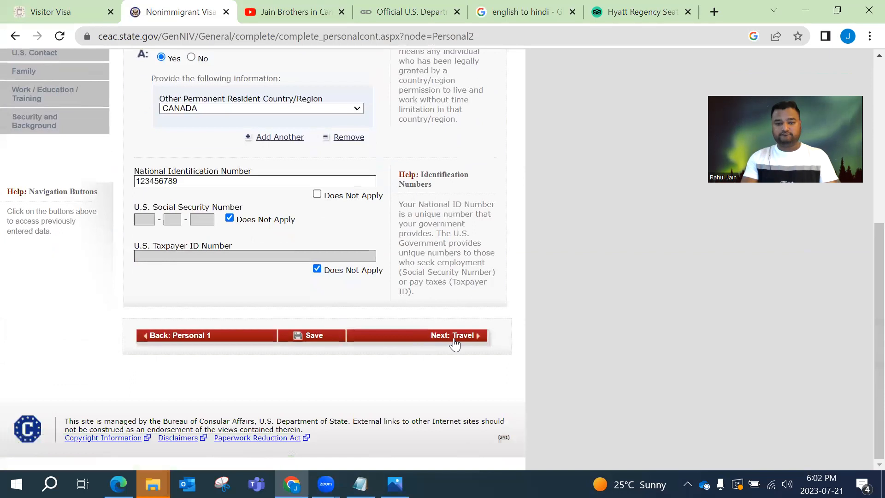
click(456, 337)
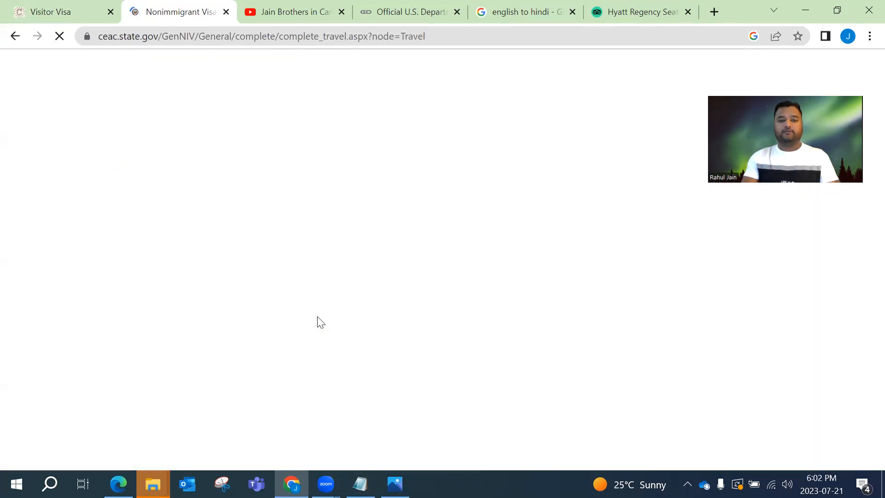
Set the purpose of the trip to TEMP. BUSINESS PLEASURE VISITOR (B) and specify TOURISM/MEDICAL TREATMENT (B2)
scroll(139, 230, down, 1)
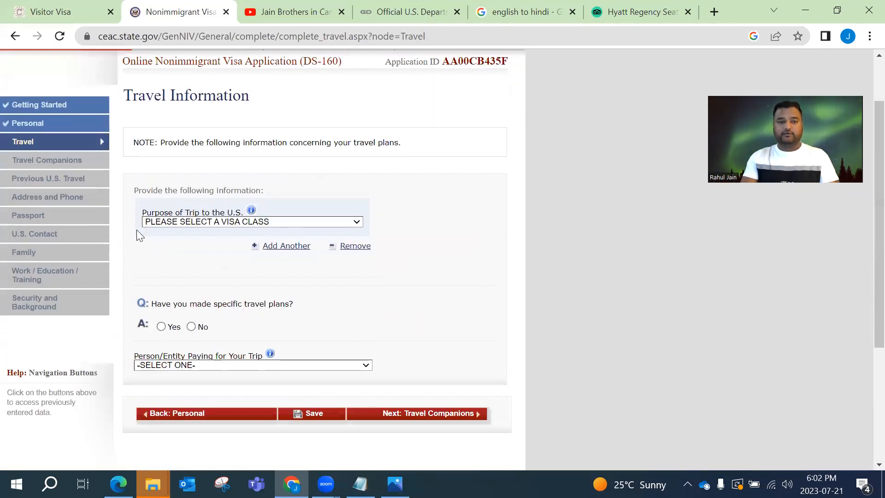
click(199, 221)
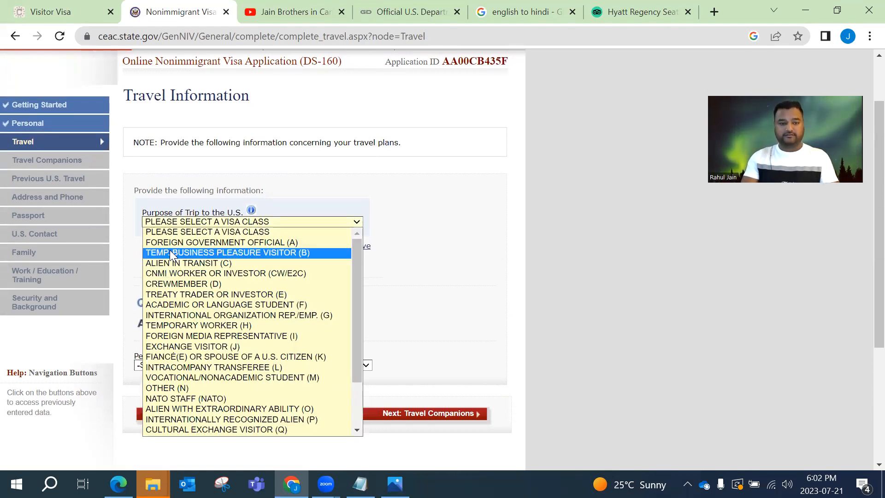
click(198, 254)
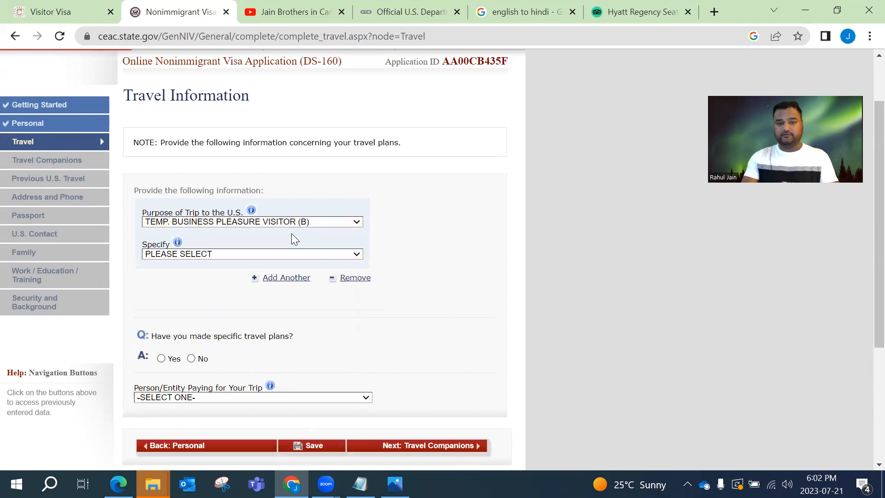
click(201, 255)
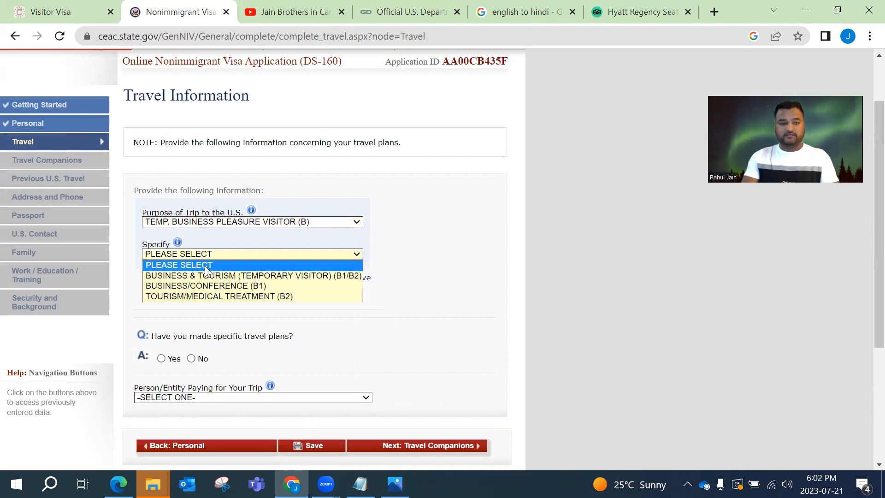
click(208, 296)
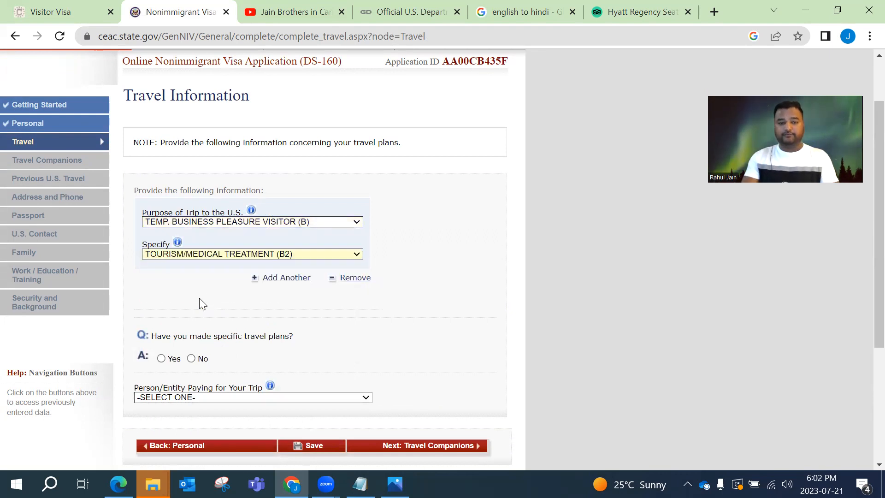
Answer No to having made specific travel plans and set the intended date of arrival to 02 NOV 2023
scroll(320, 328, down, 3)
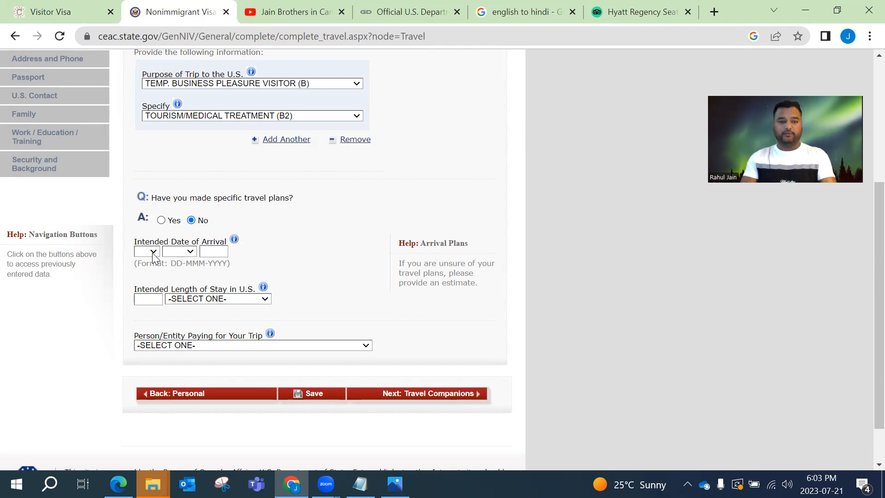
click(153, 253)
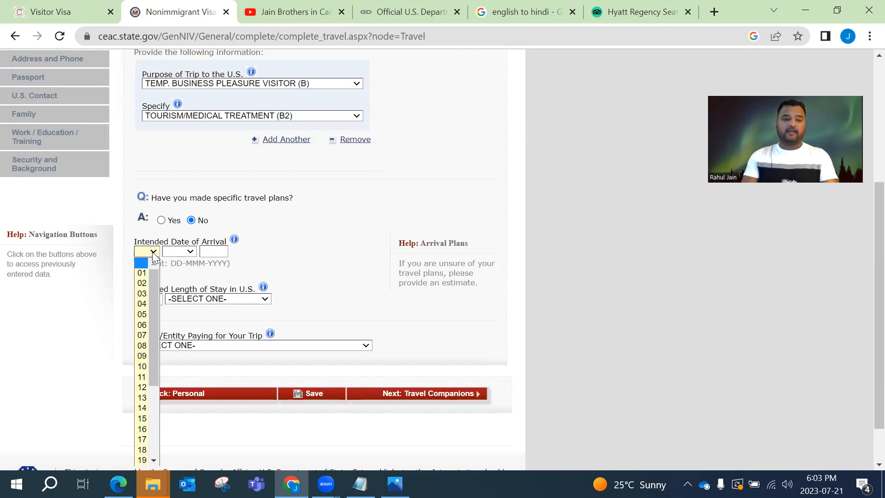
click(142, 283)
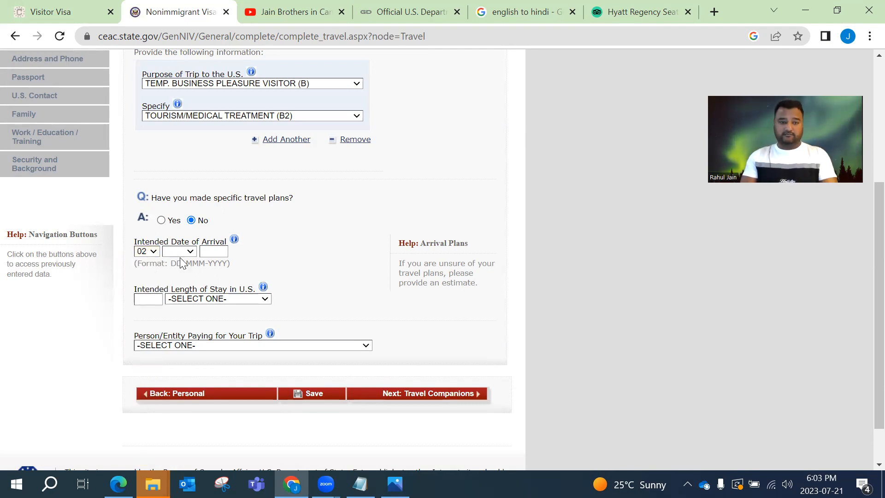
click(187, 252)
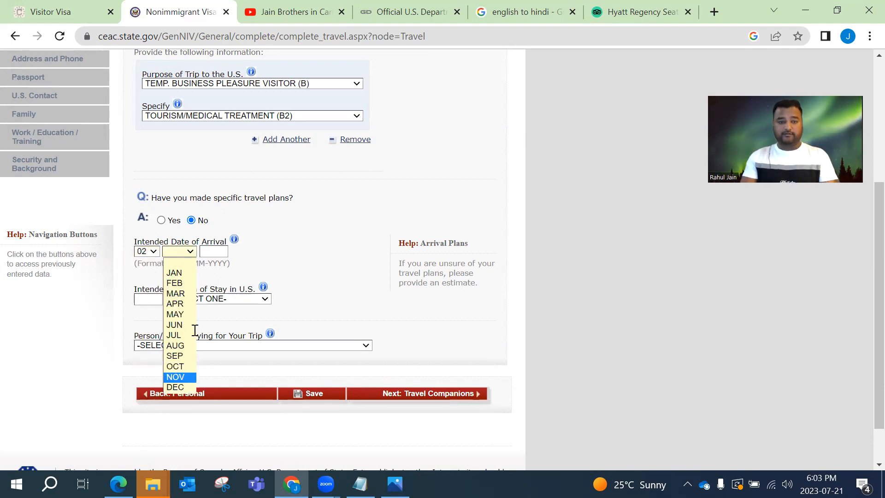
click(175, 377)
click(212, 252)
text(2023)
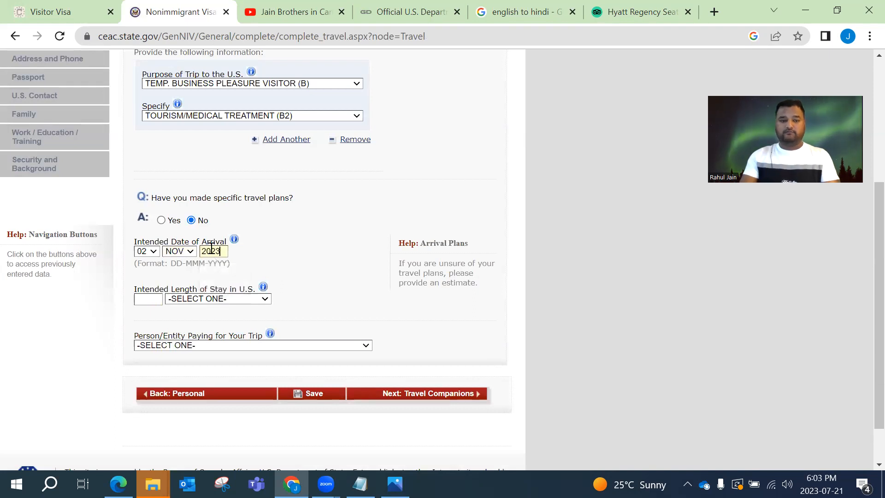
Set the intended length of stay in the U.S. to 4 DAY(S)
click(155, 301)
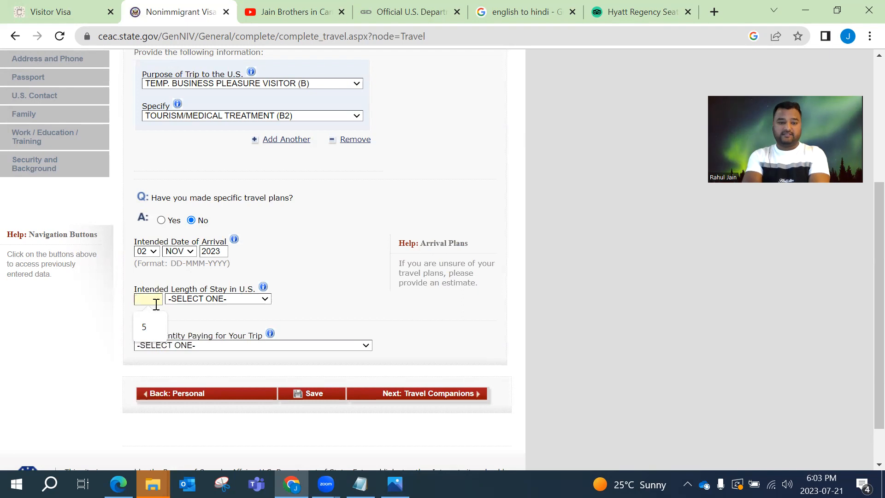
text(4)
click(232, 297)
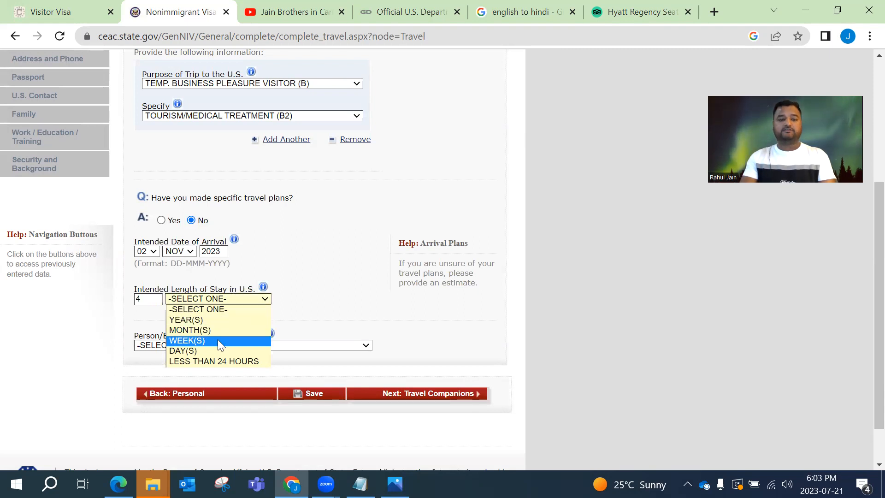
click(202, 350)
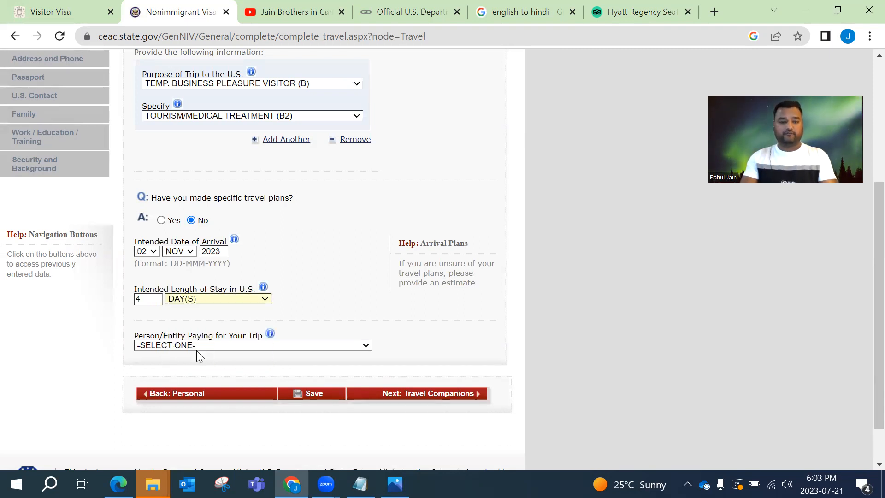
Copy the Hyatt Regency Seattle's street address from its Tripadvisor page into Street Address (Line 1) of the U.S. stay address
scroll(302, 309, down, 1)
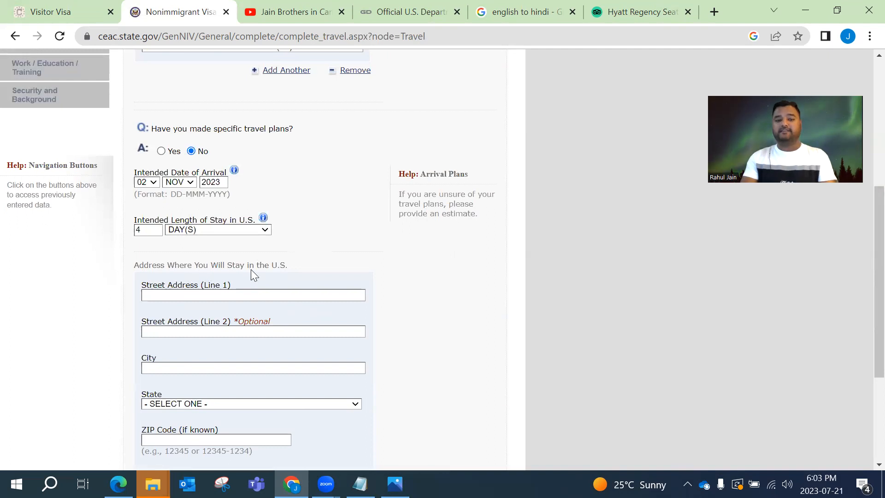
scroll(262, 276, down, 3)
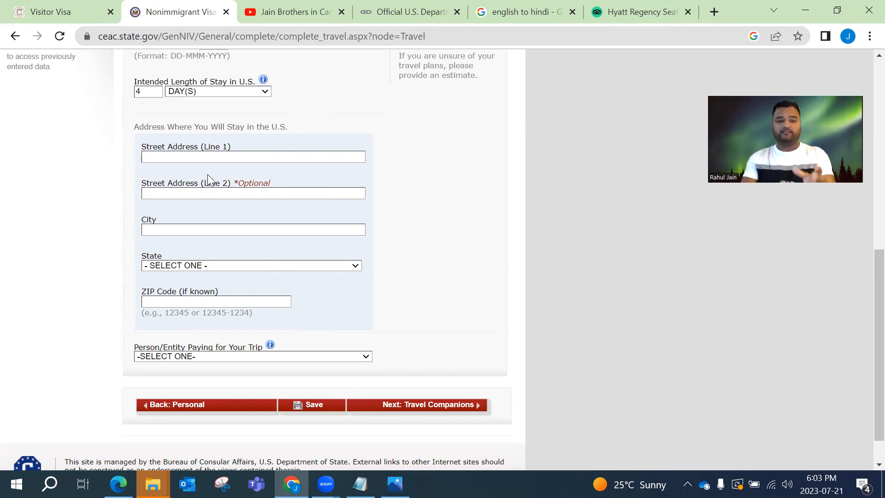
click(621, 13)
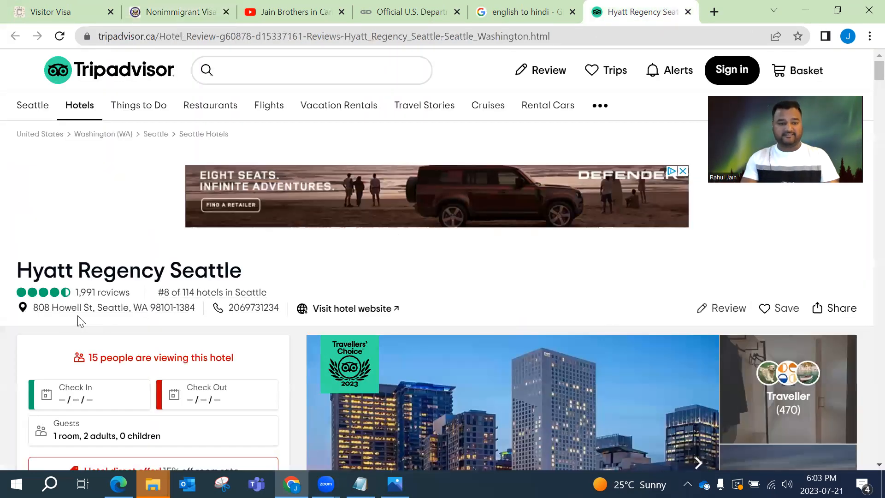
drag(32, 308, 93, 311)
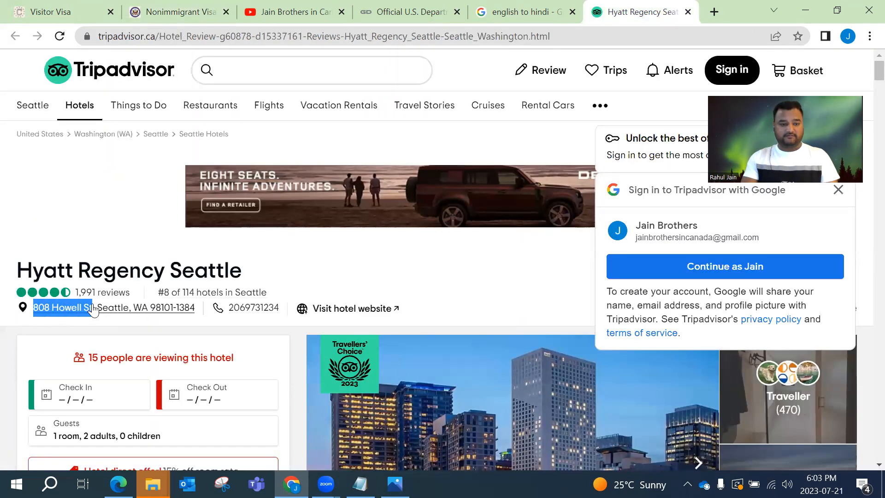
click(185, 12)
click(167, 158)
text(808 HOWELL ST)
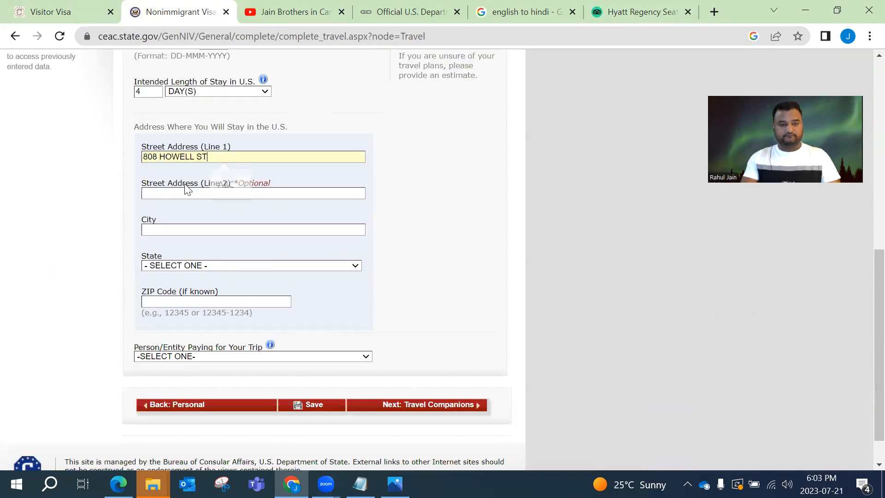
Enter SEATTLE as the city and choose WASHINGTON as the state of the U.S. stay address
click(168, 230)
text(SEATTLE)
click(158, 267)
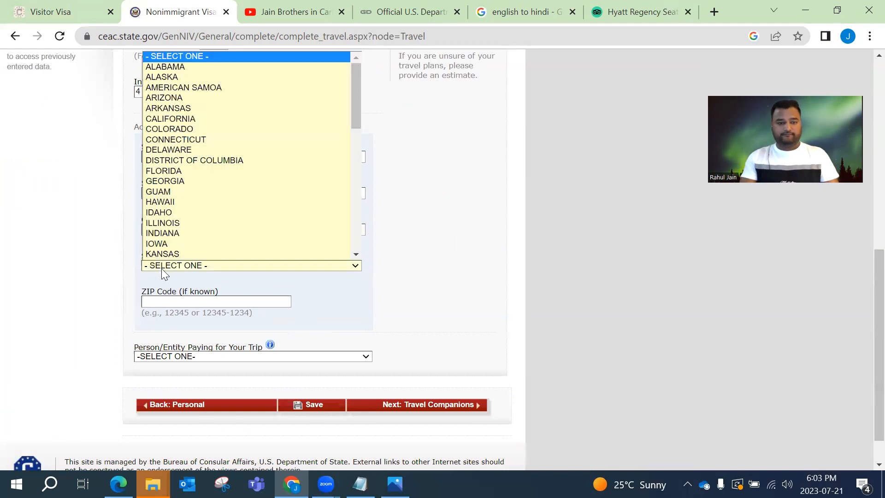
scroll(199, 218, down, 3)
click(167, 266)
click(168, 266)
key(w)
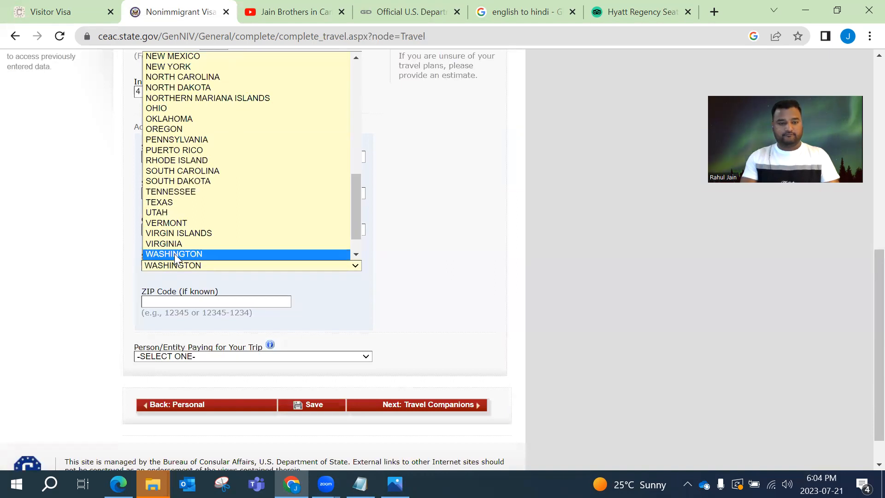
click(169, 266)
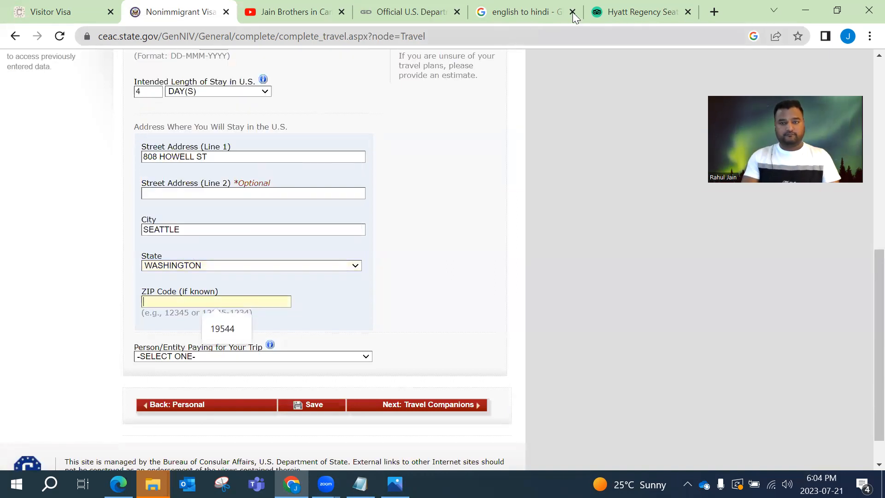
Copy the hotel's ZIP code from the Tripadvisor page into the stay address and set Person/Entity Paying for Your Trip to SELF
click(613, 12)
drag(195, 308, 154, 313)
key(ctrl+c)
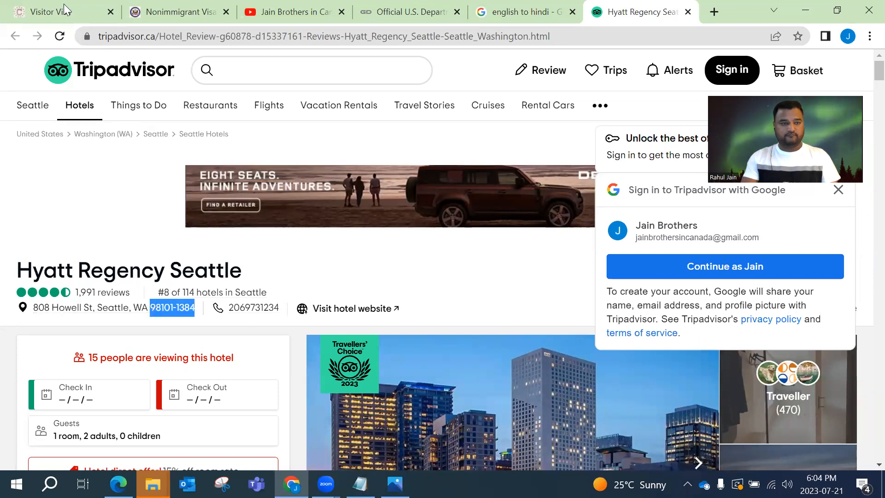
click(64, 6)
key(ctrl+Tab)
click(171, 303)
key(ctrl+v)
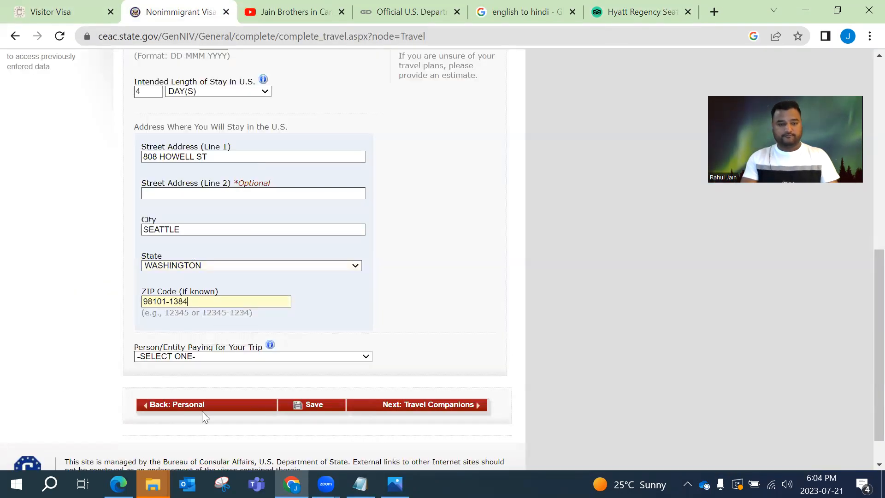
click(238, 357)
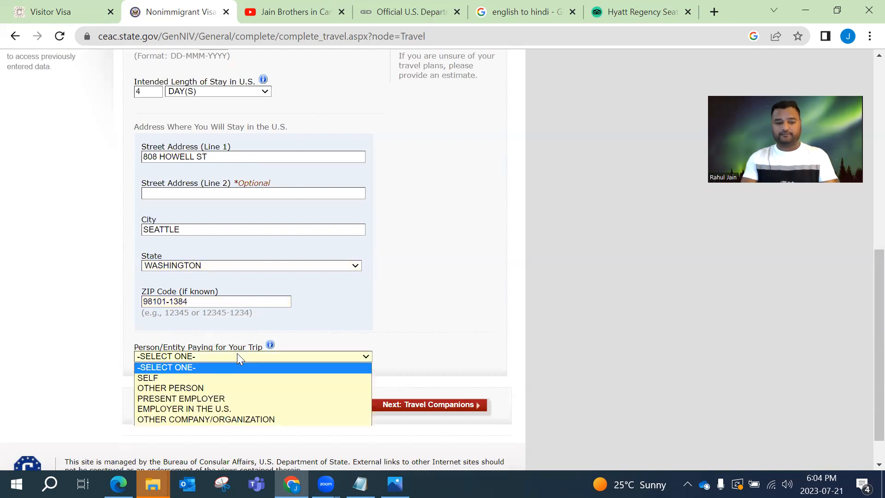
click(191, 377)
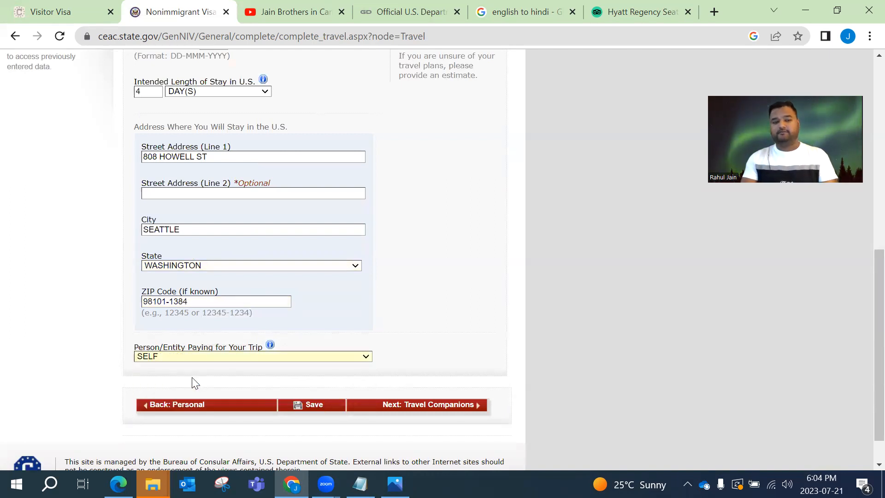
Save the Travel Information page, continue the application and proceed to the Travel Companions page
scroll(322, 381, down, 2)
click(309, 366)
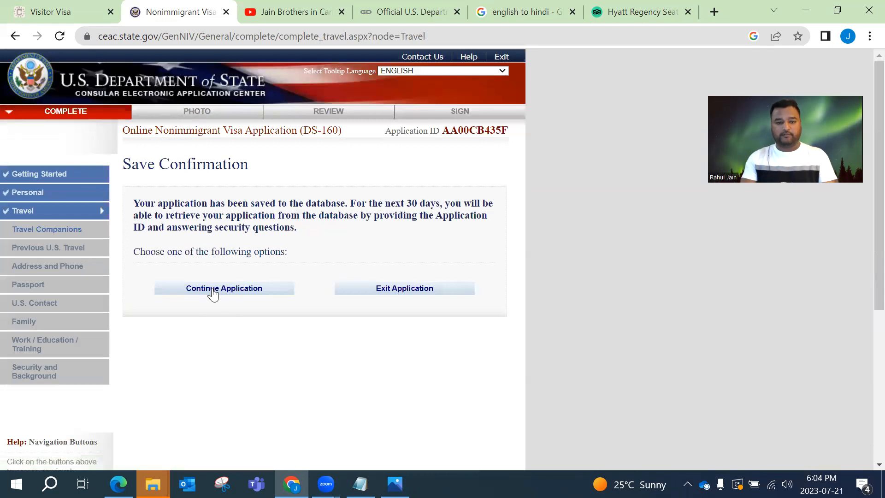
click(213, 293)
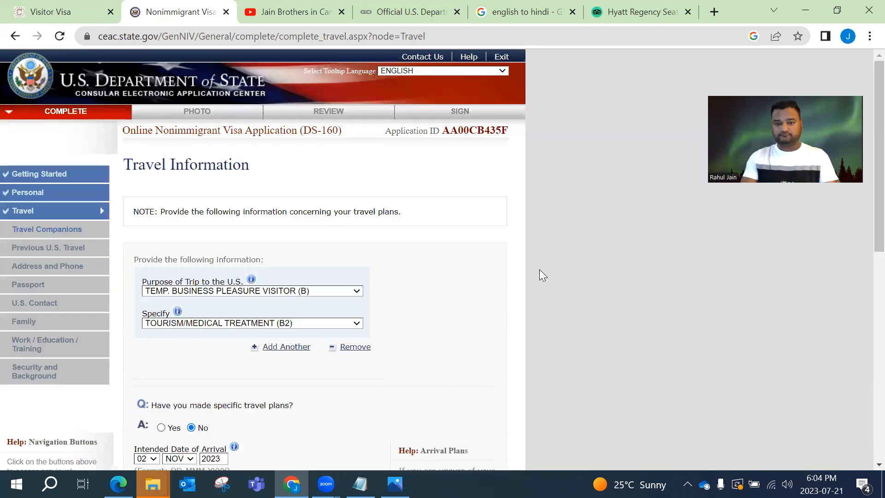
scroll(365, 373, down, 10)
click(431, 369)
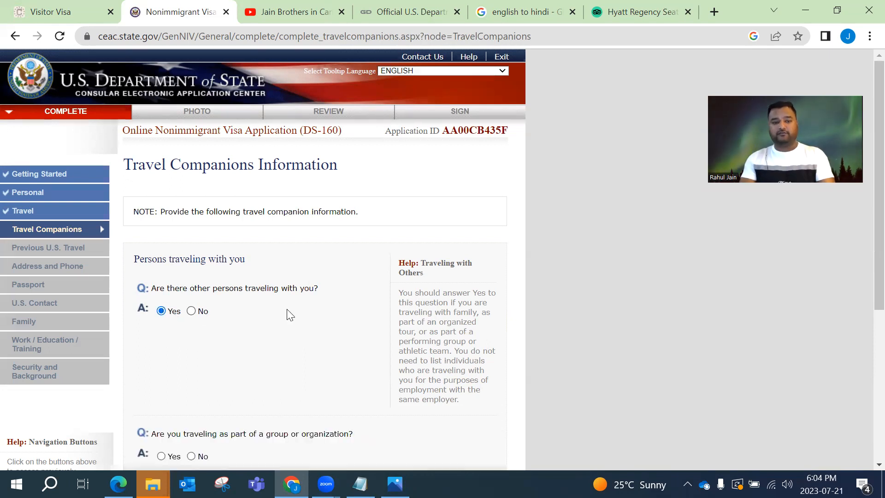
Answer Yes to other persons traveling with the applicant and No to traveling as part of a group or organization
scroll(207, 326, down, 3)
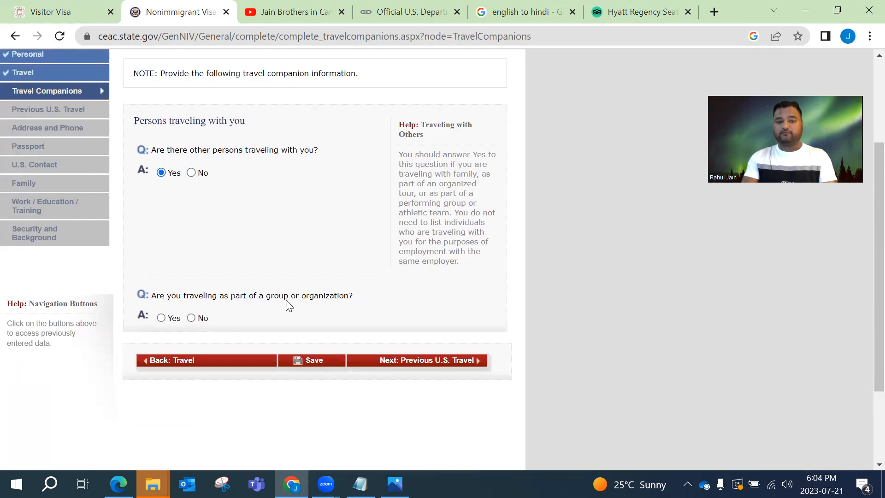
click(191, 318)
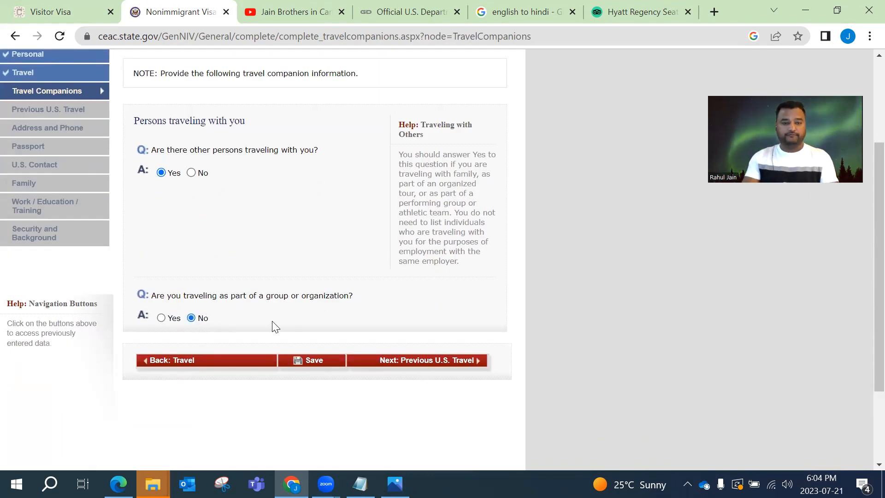
scroll(274, 329, up, 3)
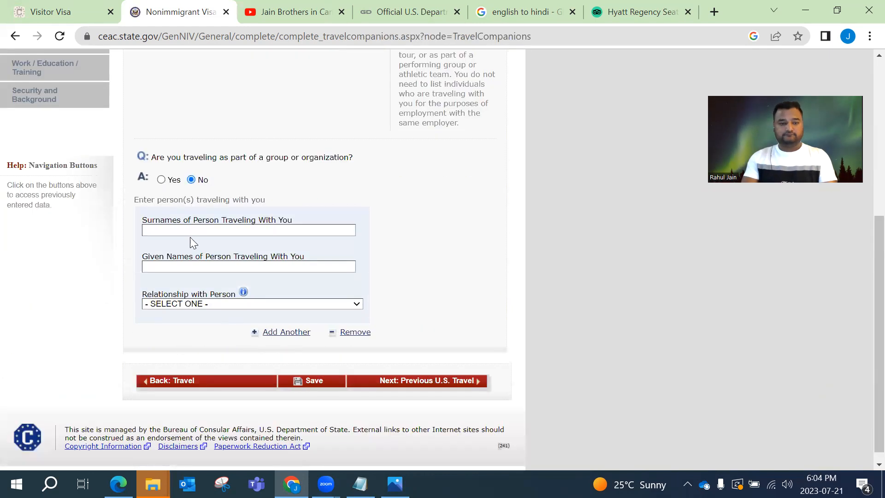
Enter the travel companion's surname and given name and set the relationship to SPOUSE
click(193, 231)
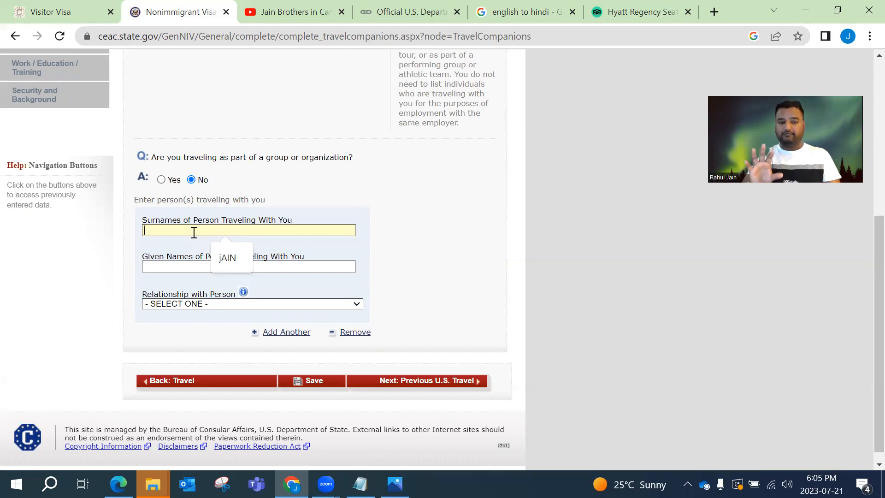
click(183, 268)
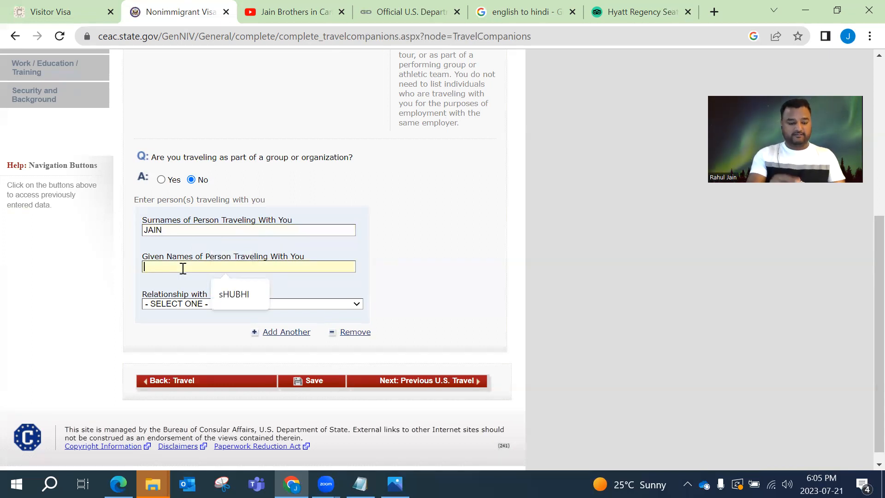
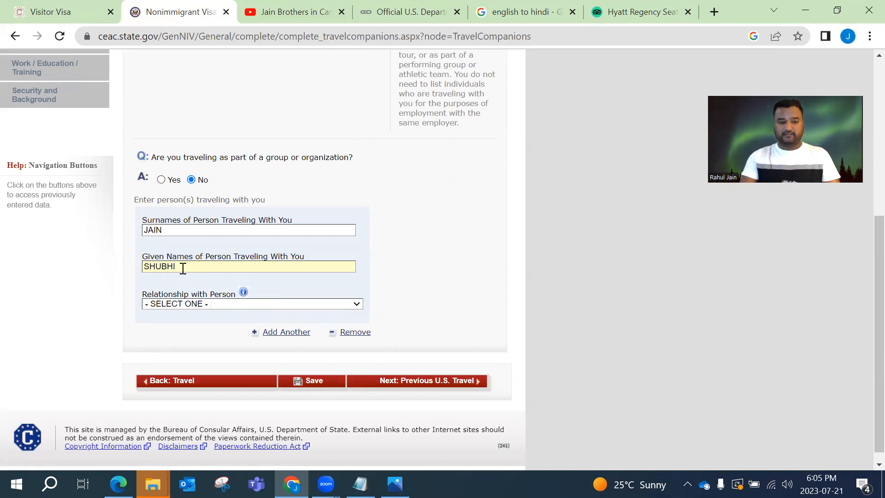
click(211, 306)
click(192, 336)
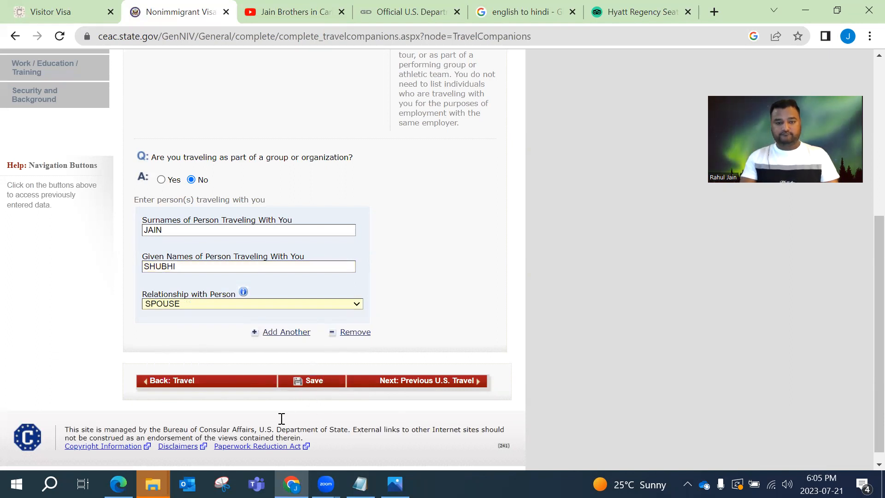
Save the Travel Companions page, continue the application and proceed to the Previous U.S. Travel page
click(305, 382)
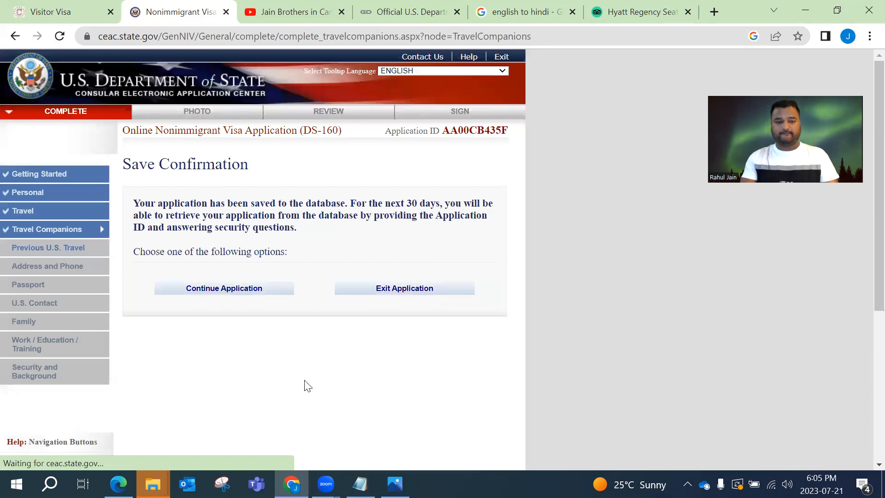
click(198, 291)
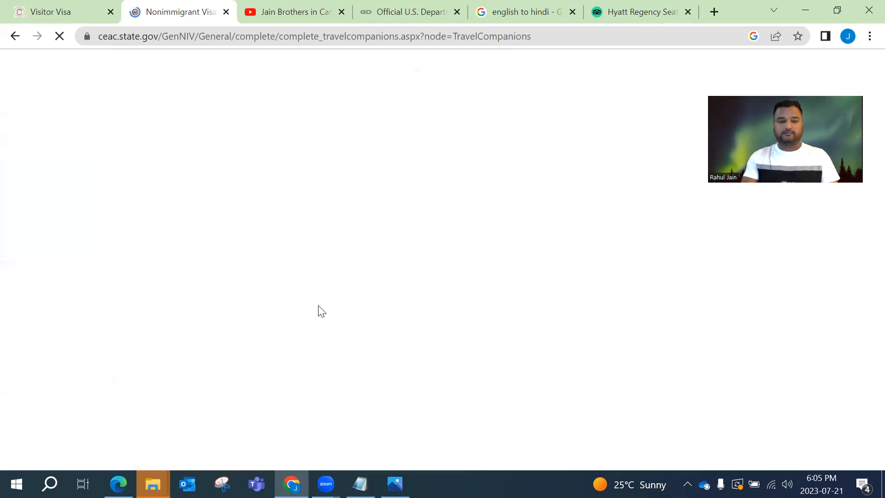
scroll(408, 304, down, 6)
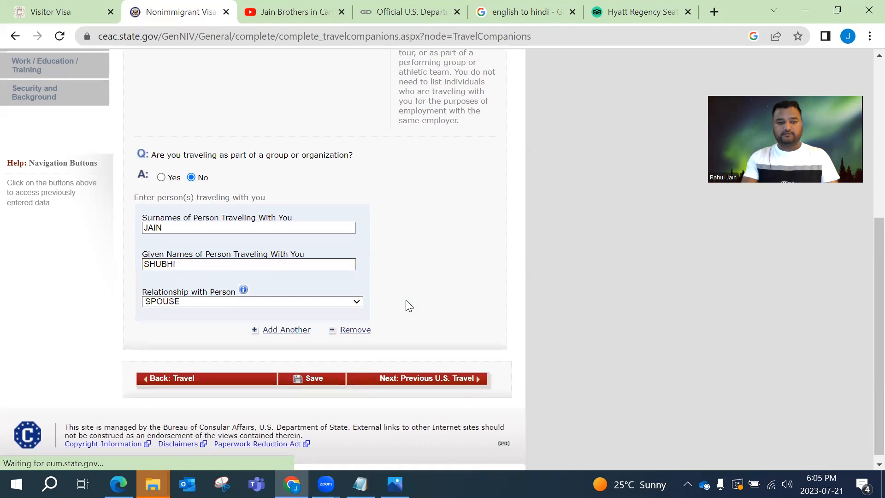
click(421, 372)
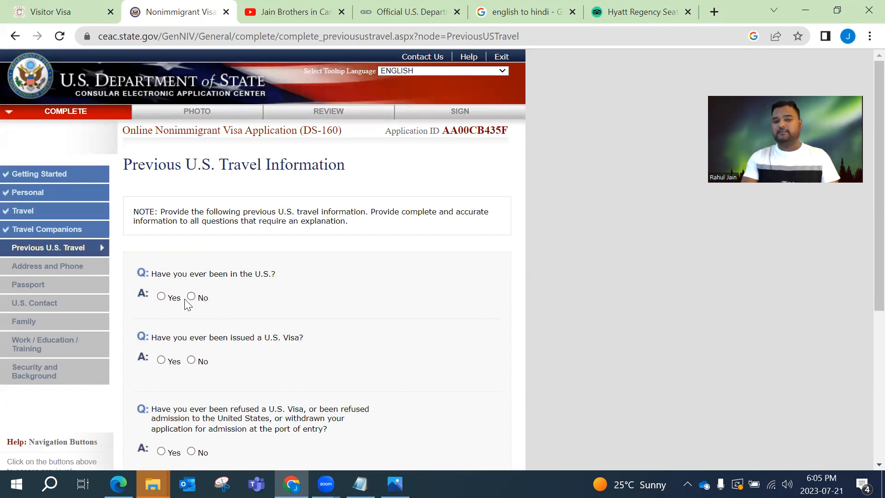
Try answering Yes to having ever been in the U.S. and view the unit options for the length of stay
click(192, 297)
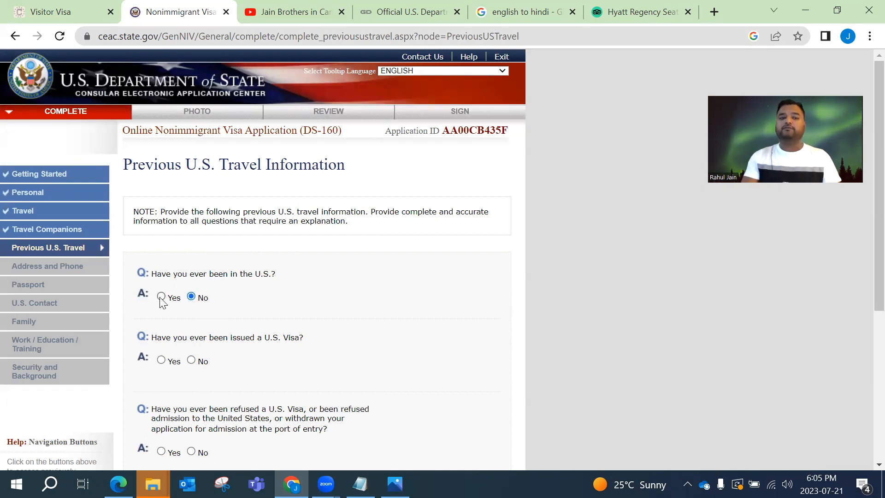
click(161, 297)
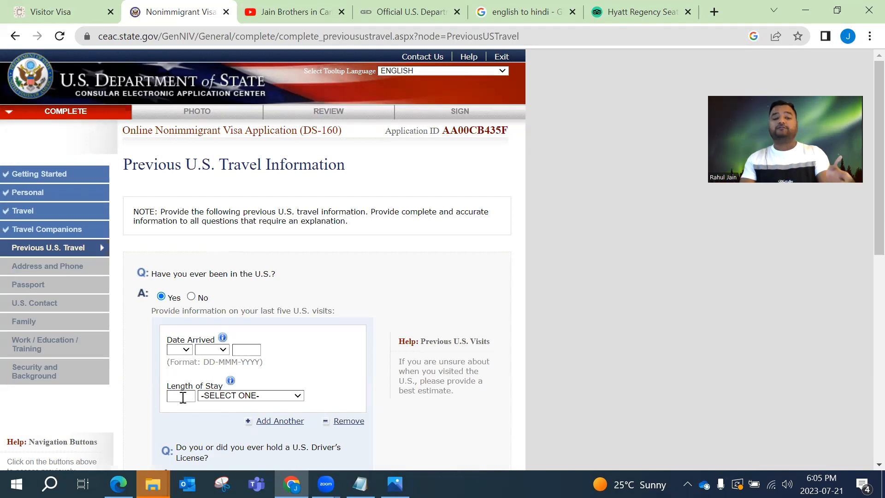
click(232, 396)
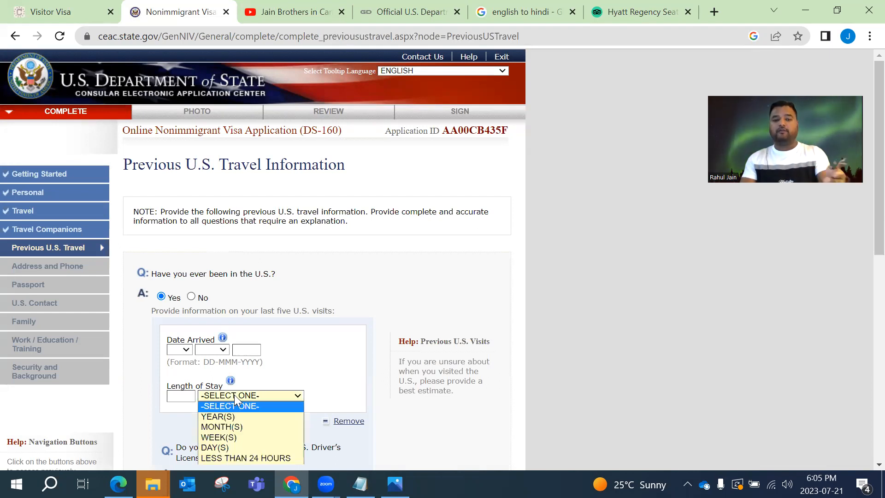
click(306, 307)
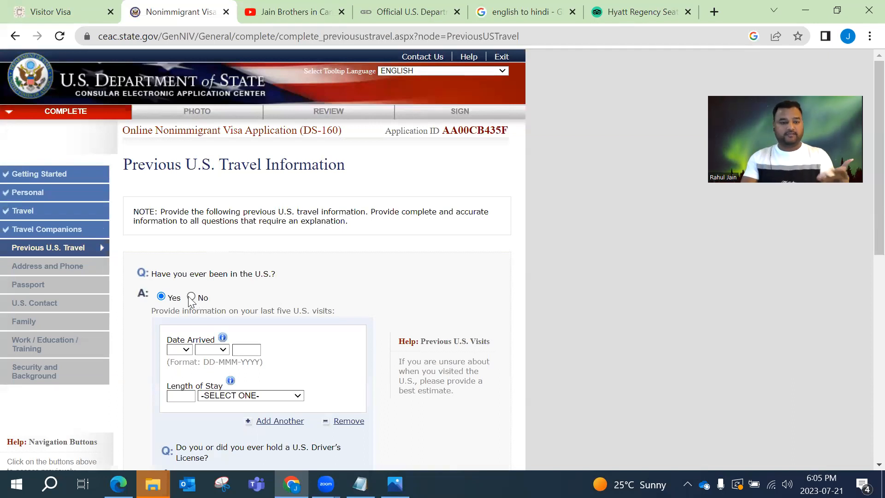
Answer No to prior U.S. visits, an issued visa, a visa refusal and an immigrant petition, and proceed to the Address and Phone page
click(192, 297)
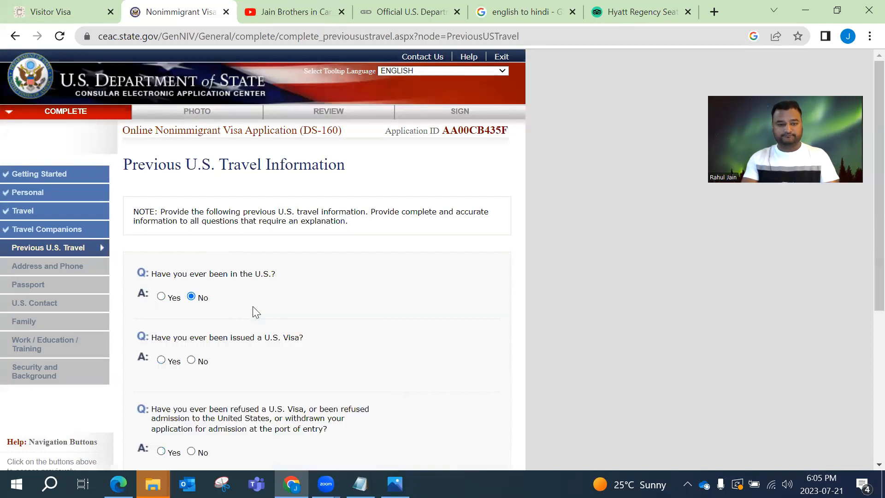
scroll(252, 306, down, 3)
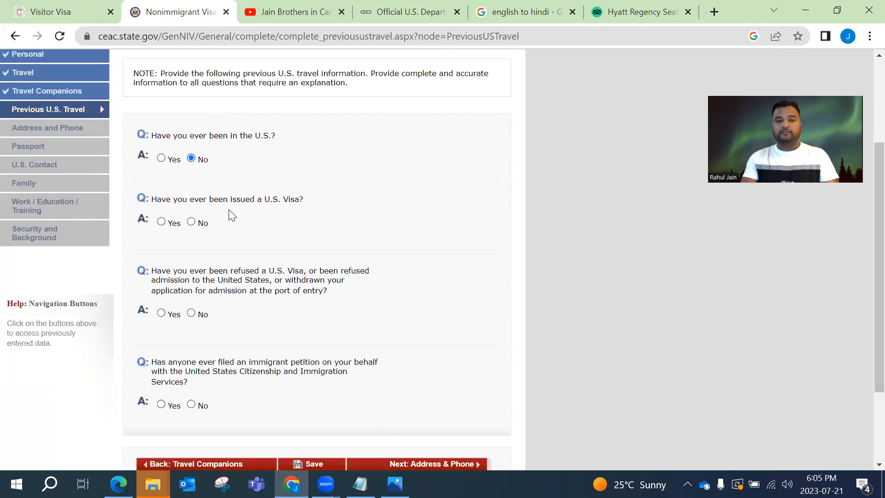
click(192, 222)
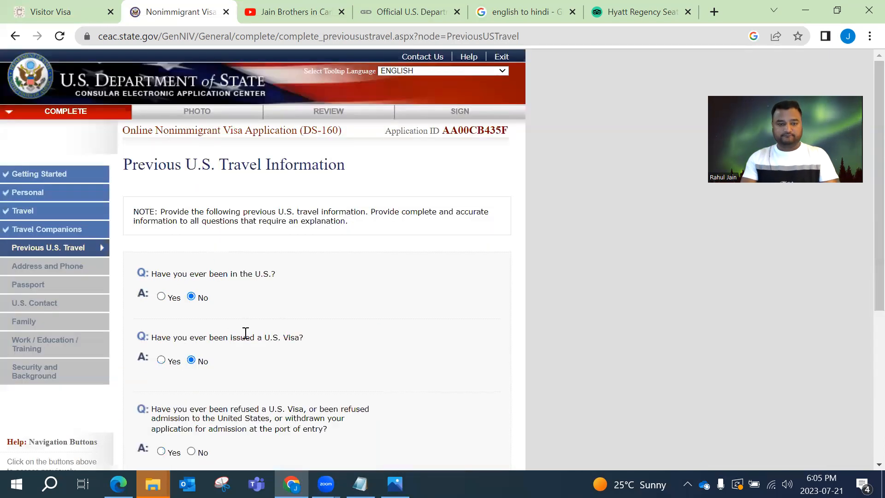
scroll(238, 336, down, 4)
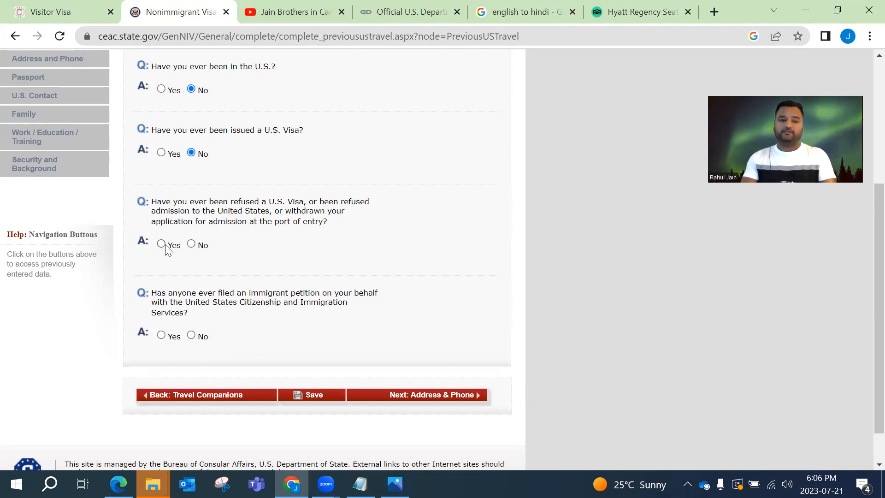
click(191, 245)
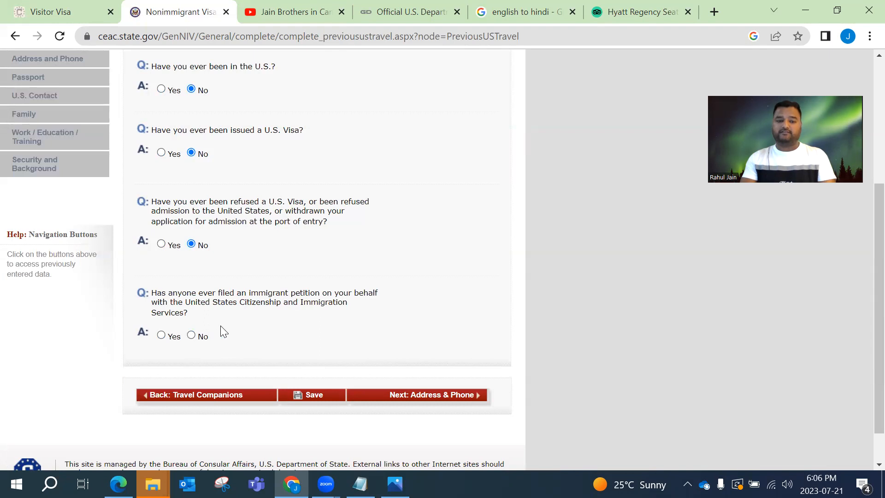
click(191, 335)
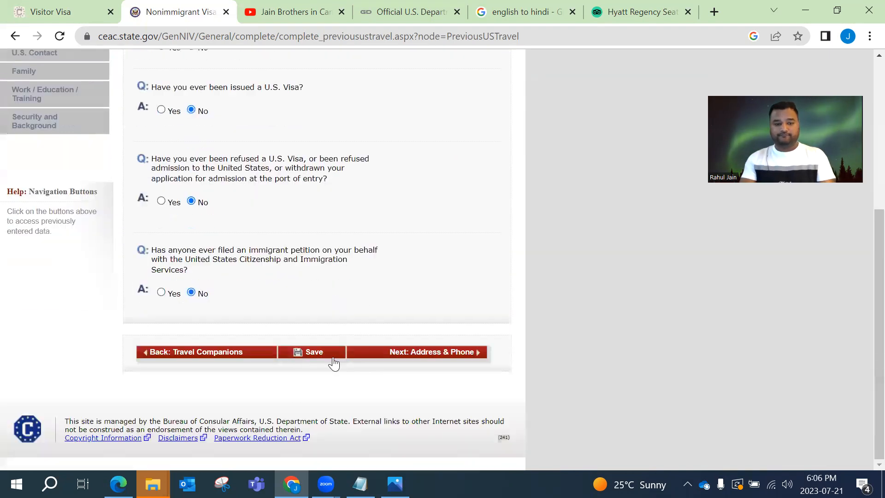
click(451, 353)
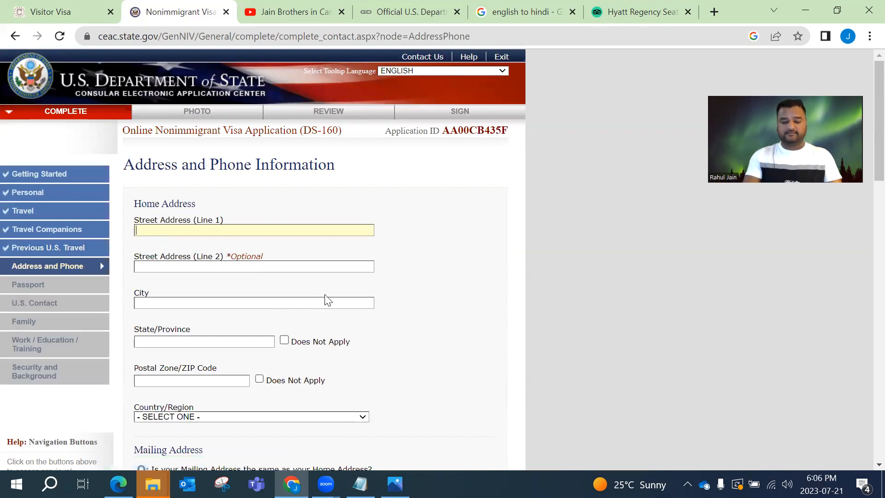
Enter the applicant's street address and city in the Home Address section
text(120 STREET)
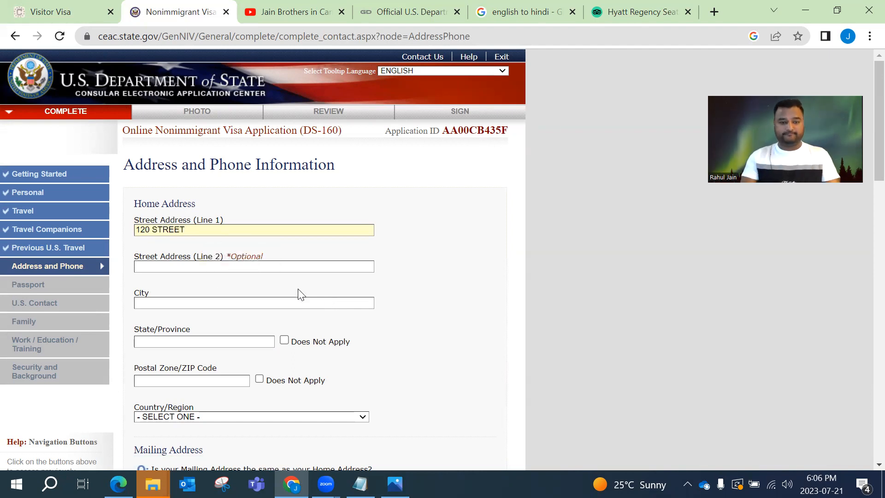
click(167, 302)
text(DEL)
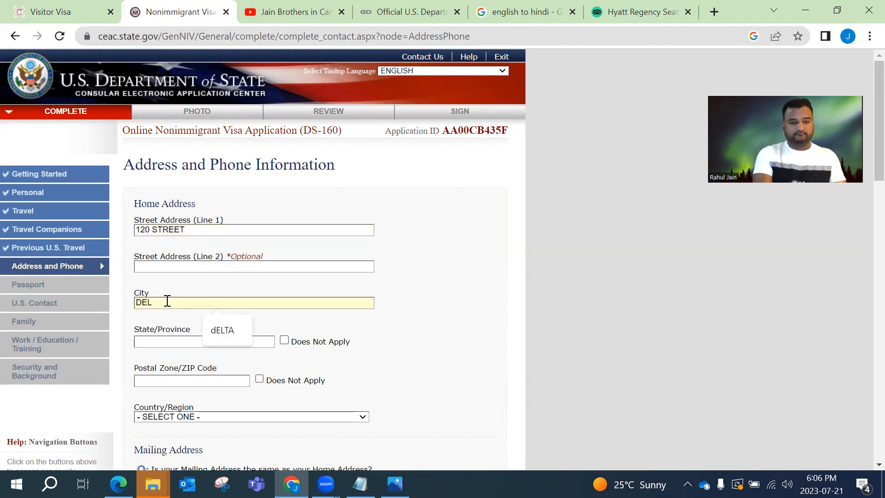
text(TA)
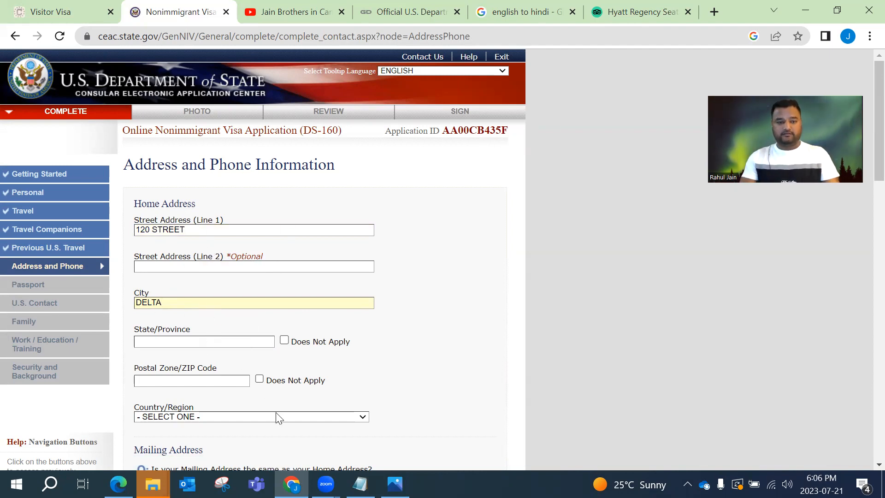
Fill in the home address's state/province and postal code
scroll(276, 412, down, 2)
click(189, 275)
click(189, 275)
text(BRITISH COLUMBIA)
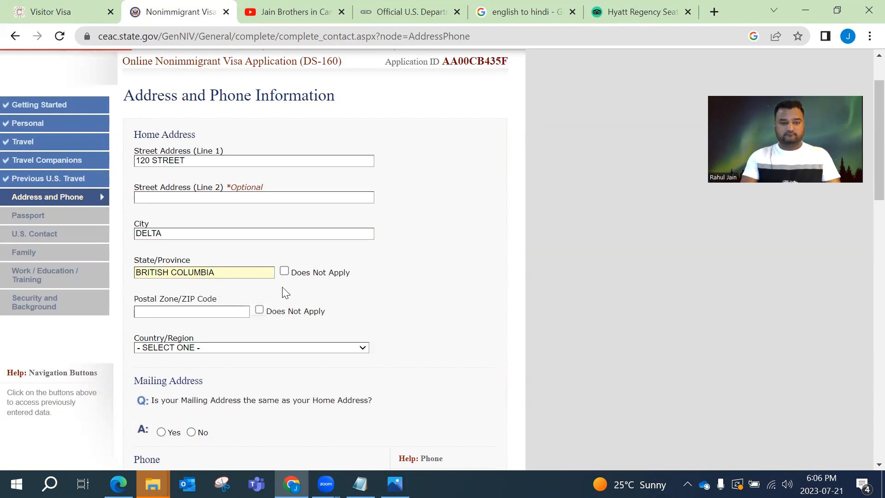
click(187, 313)
text(V4C 6P5)
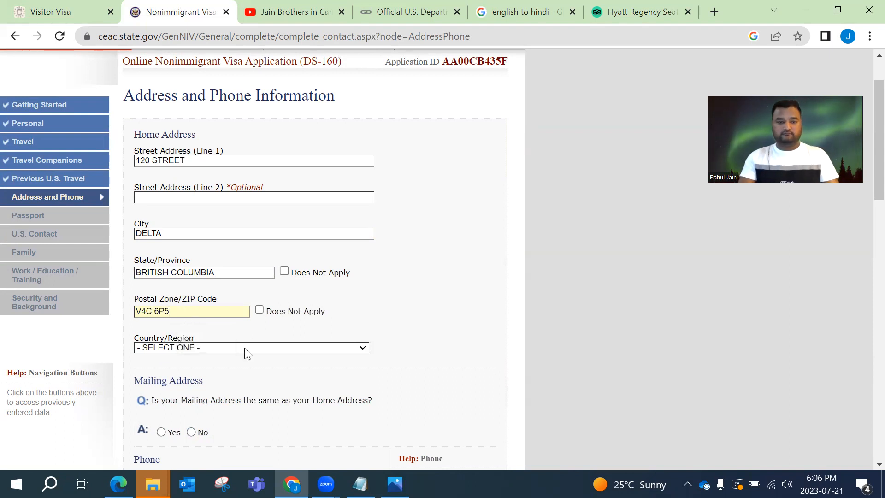
Set the home address country to CANADA and answer Yes to the mailing address being the same as the home address
click(238, 351)
key(c)
key(c)
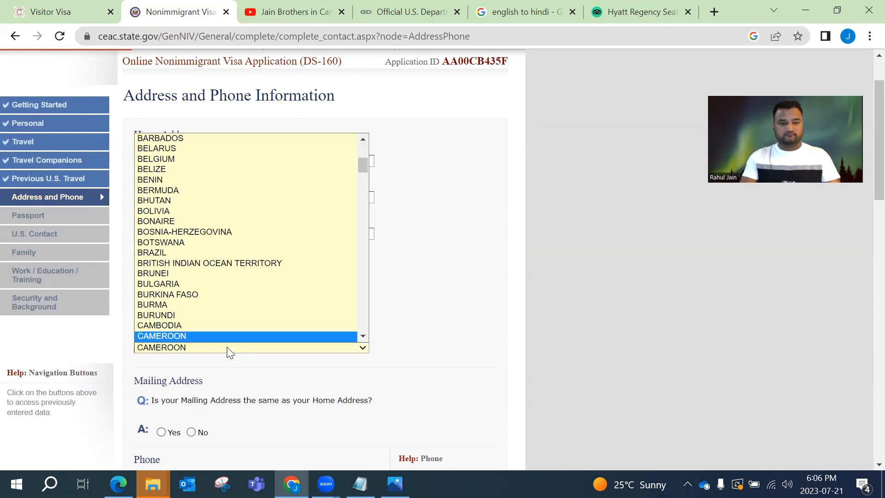
click(163, 317)
key(c)
click(439, 352)
scroll(334, 342, down, 4)
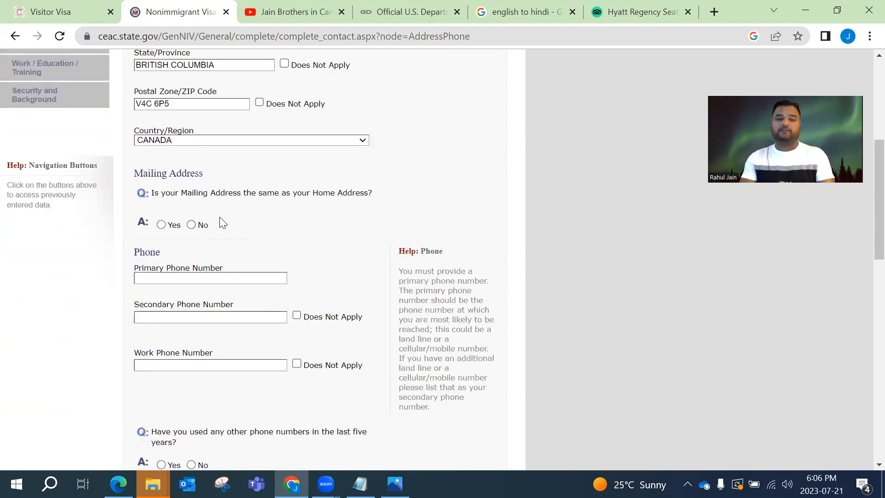
click(161, 224)
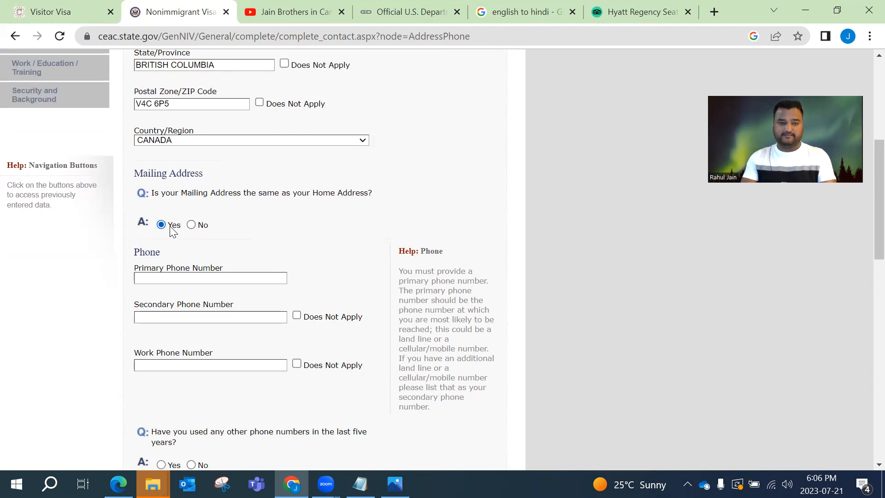
Enter the applicant's primary phone number in the Phone section
scroll(248, 309, up, 5)
scroll(248, 309, down, 4)
click(149, 314)
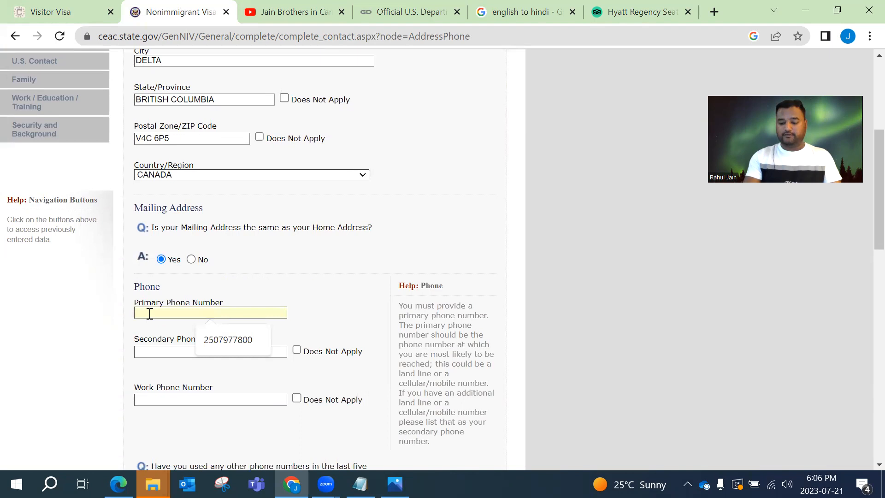
text(250456789)
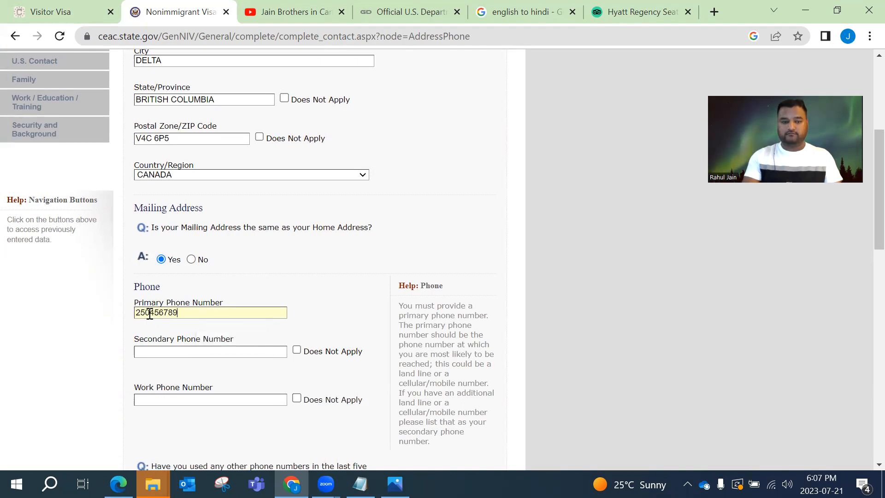
click(351, 319)
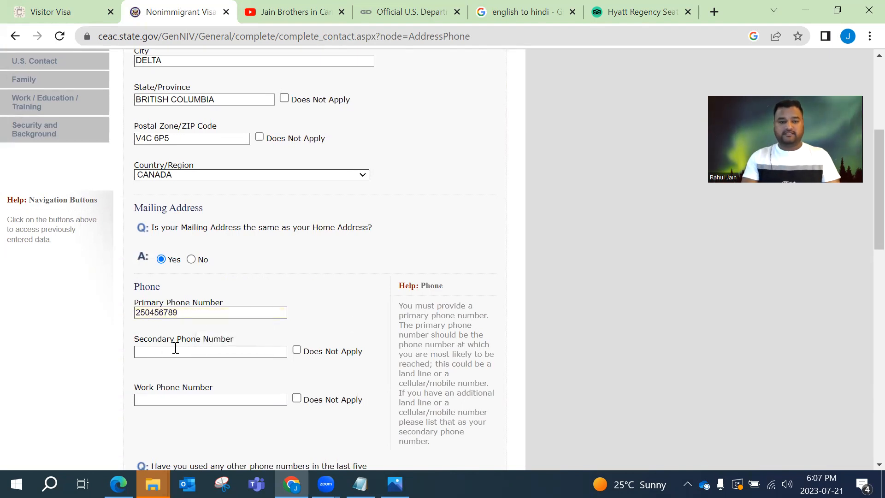
Mark the secondary and work phone numbers as Does Not Apply and answer No to other phone numbers in the last five years
click(296, 350)
scroll(311, 341, down, 3)
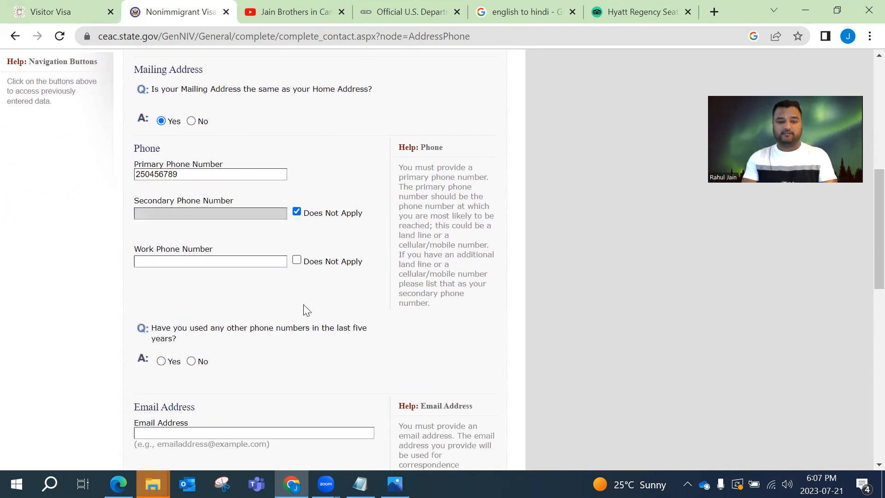
click(296, 261)
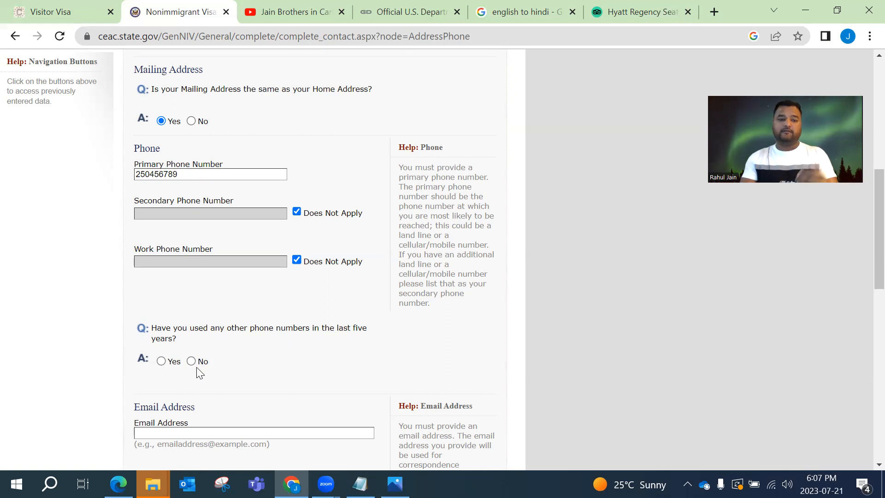
scroll(197, 371, down, 1)
click(191, 291)
Enter the applicant's email address and answer No to having used other email addresses in the last five years
scroll(198, 384, up, 3)
scroll(198, 385, down, 3)
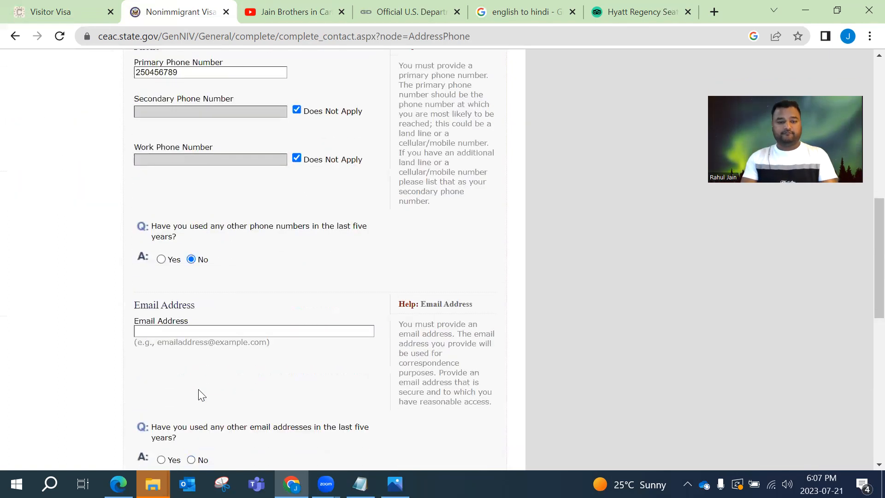
click(191, 333)
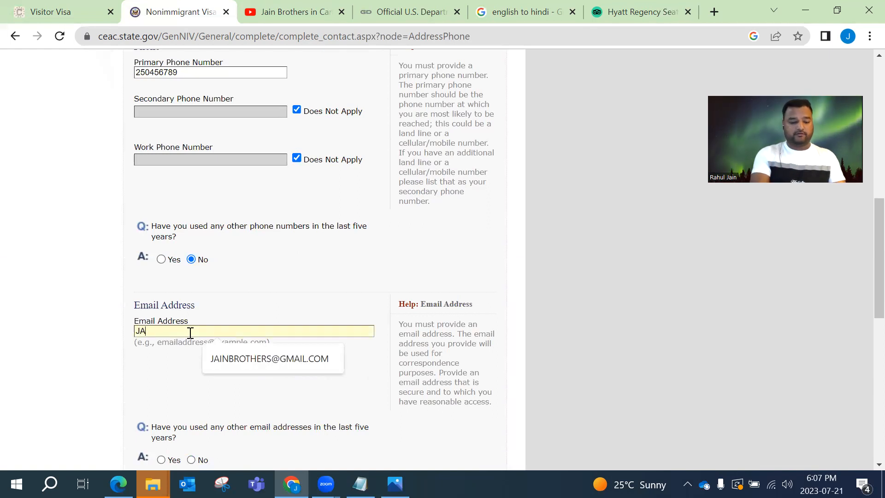
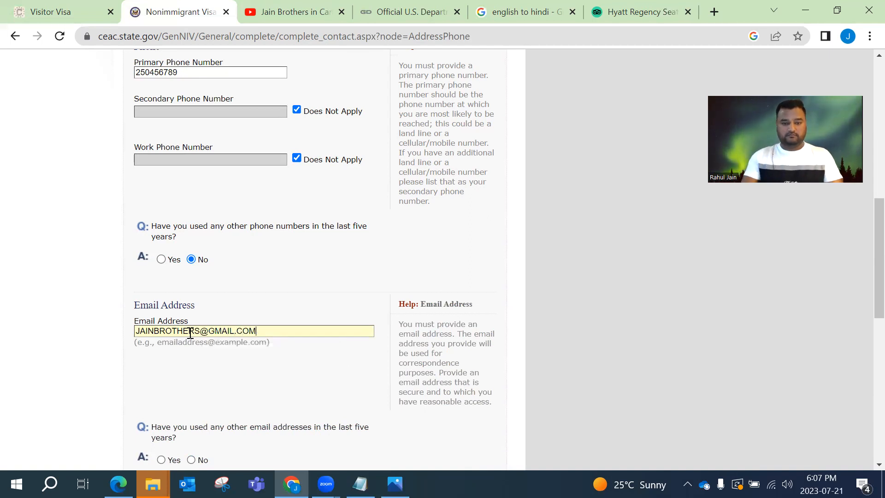
click(242, 371)
scroll(242, 372, down, 3)
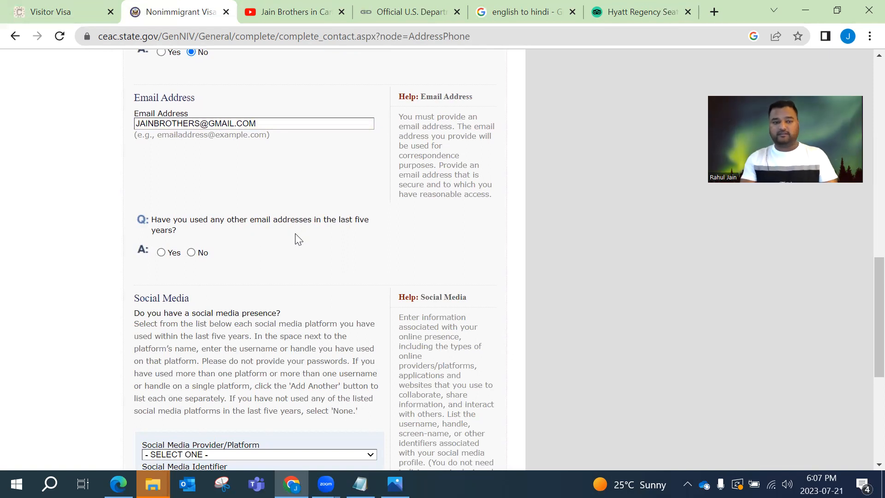
click(191, 253)
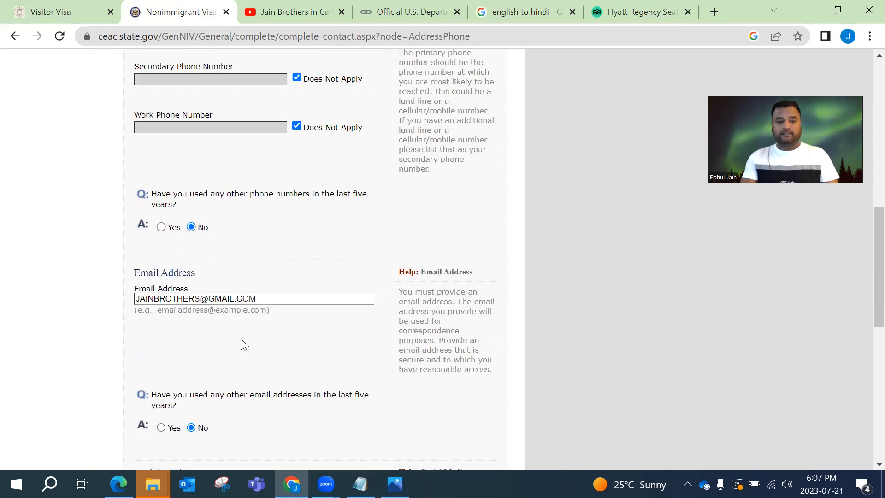
scroll(244, 345, down, 5)
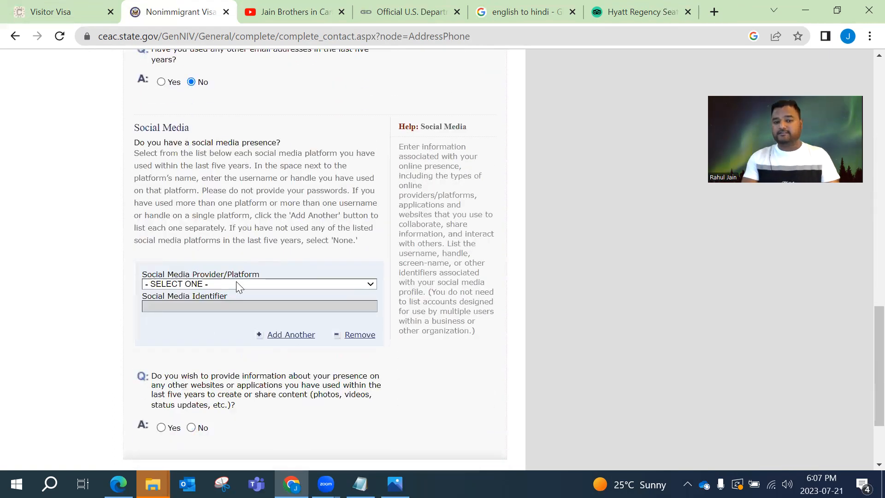
Choose YOUTUBE as the social media platform and enter the applicant's account handle as the identifier
click(237, 283)
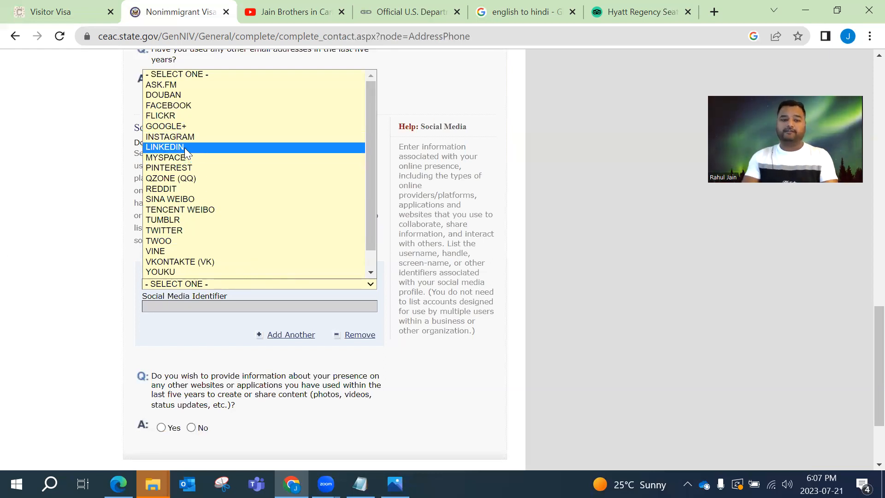
scroll(199, 205, down, 1)
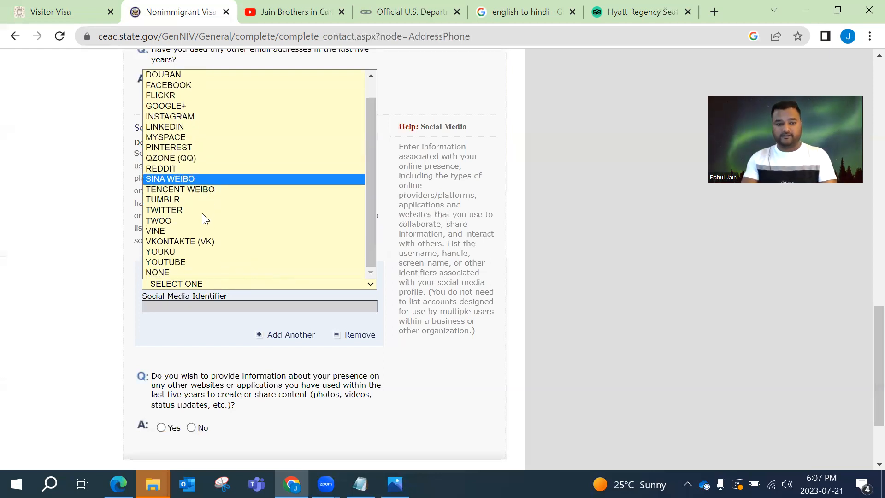
click(187, 262)
scroll(213, 308, up, 4)
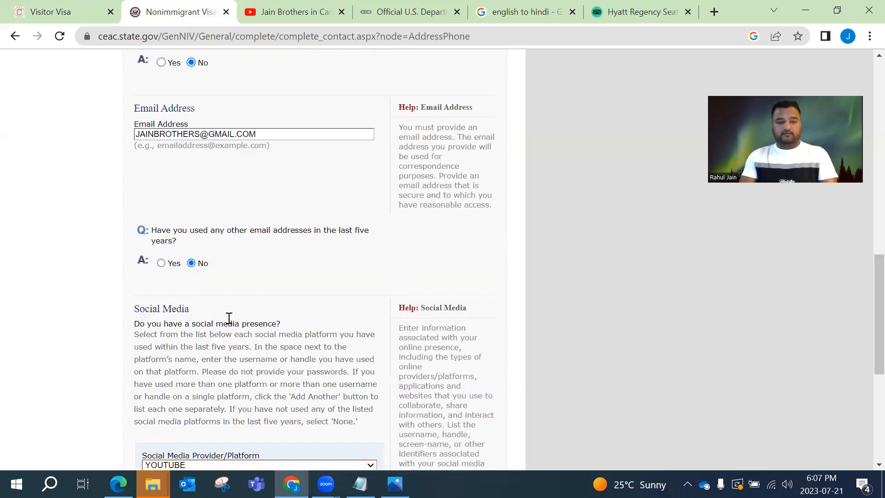
scroll(203, 317, down, 4)
click(187, 279)
click(236, 309)
Answer No to providing information about a presence on other websites or applications, and save the Address and Phone page
scroll(303, 349, down, 2)
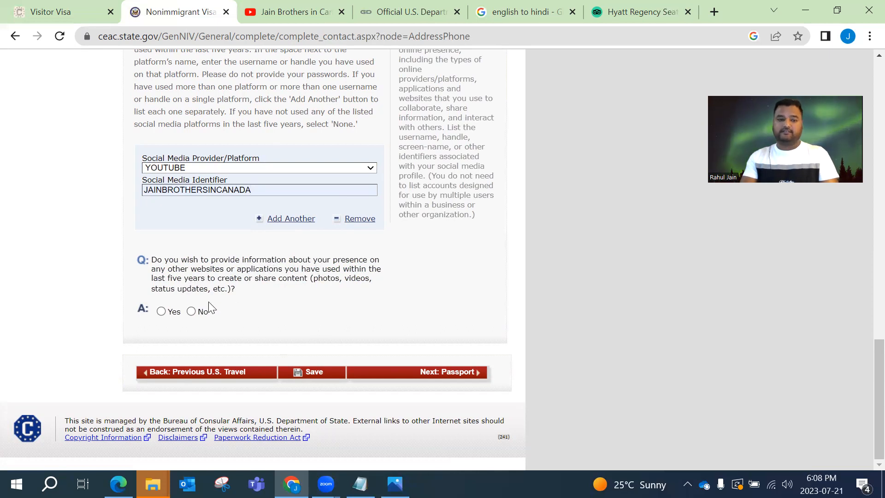
scroll(193, 318, up, 3)
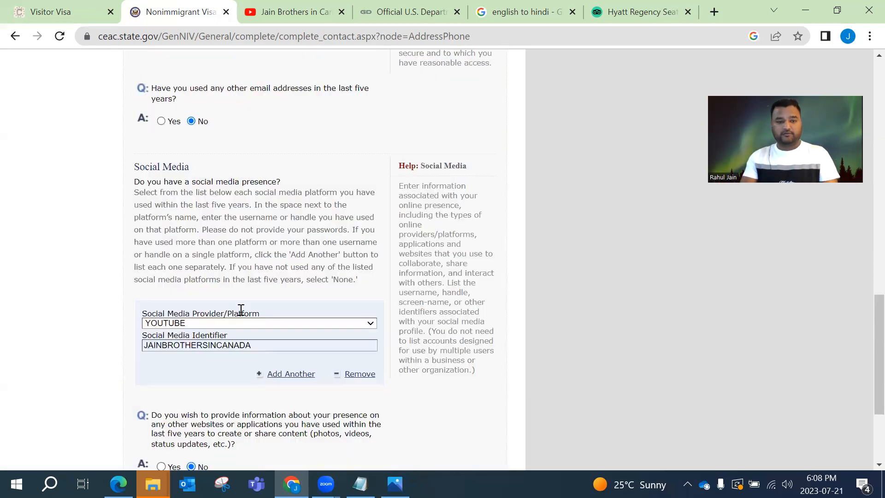
scroll(251, 318, down, 3)
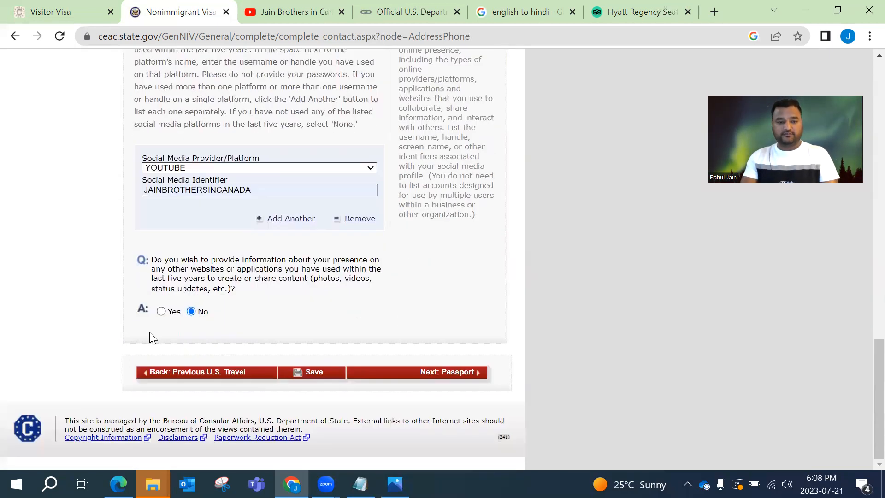
click(305, 373)
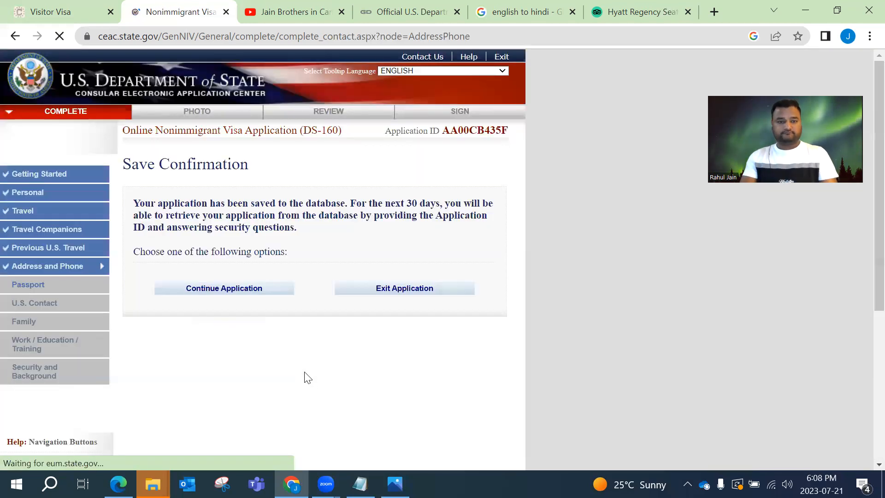
click(218, 287)
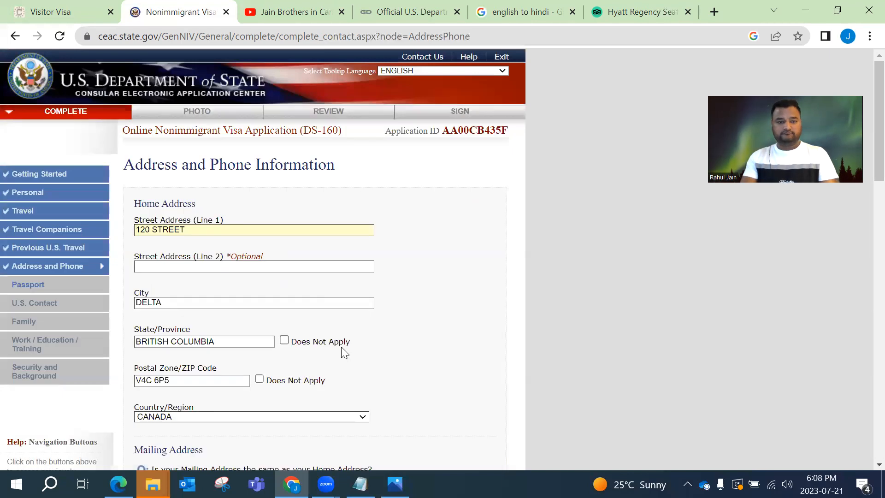
Proceed from the saved Address and Phone page to the Passport section
scroll(342, 349, down, 4)
scroll(341, 347, down, 14)
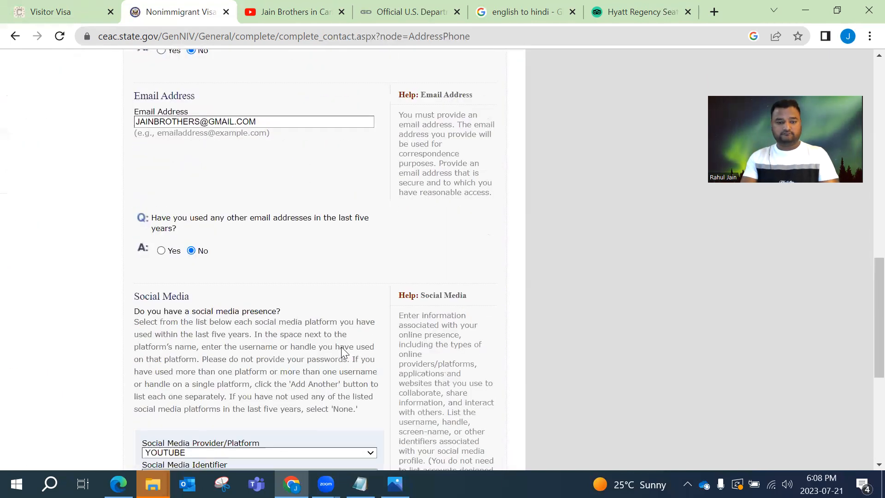
scroll(343, 347, down, 2)
click(440, 377)
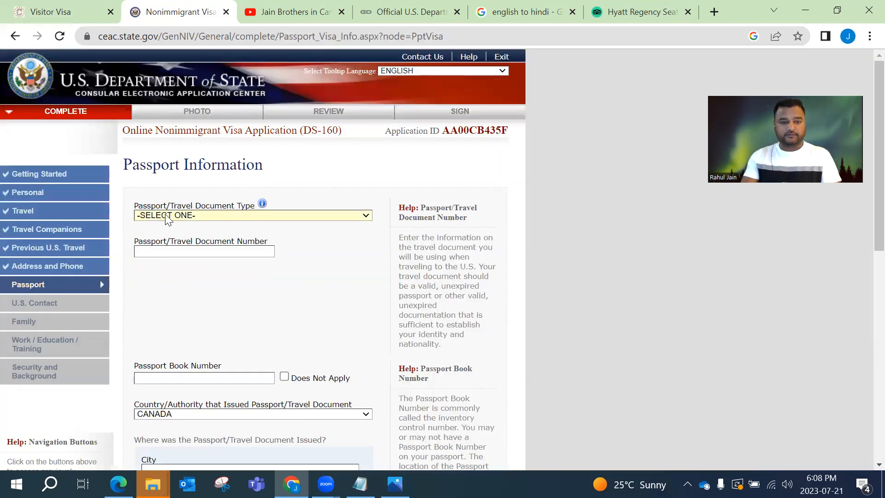
Set the passport document type to REGULAR and enter the passport number
click(216, 216)
click(185, 236)
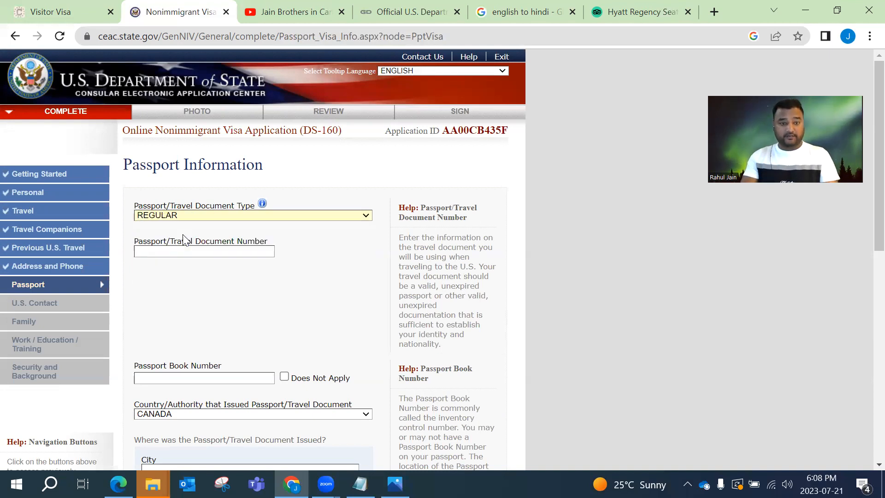
click(202, 250)
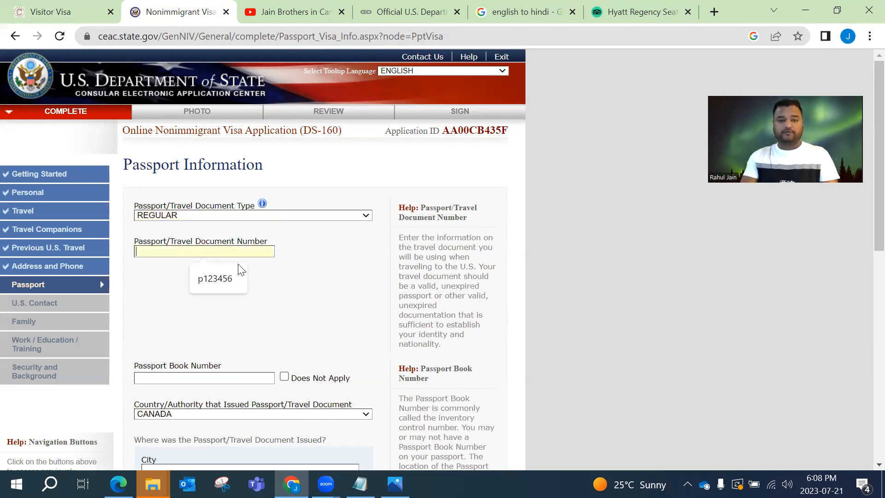
click(221, 278)
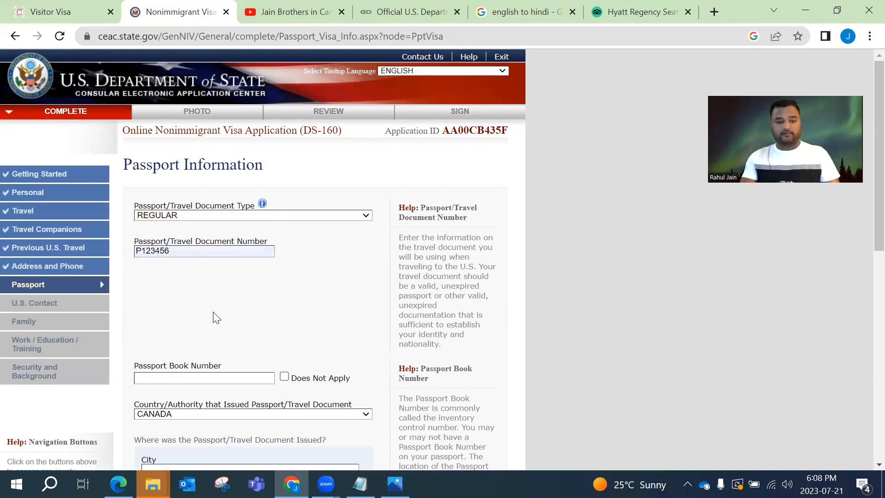
Mark the passport book number as Does Not Apply and set the country that issued the passport to INDIA
scroll(216, 319, down, 3)
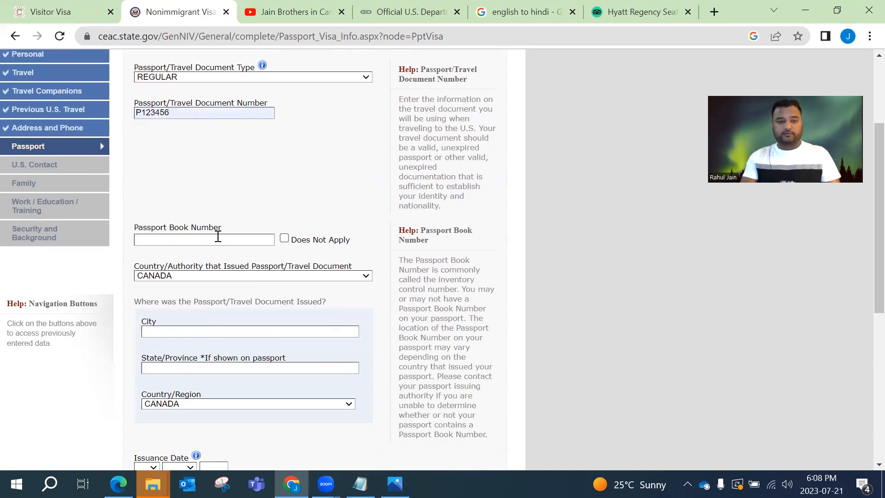
click(284, 238)
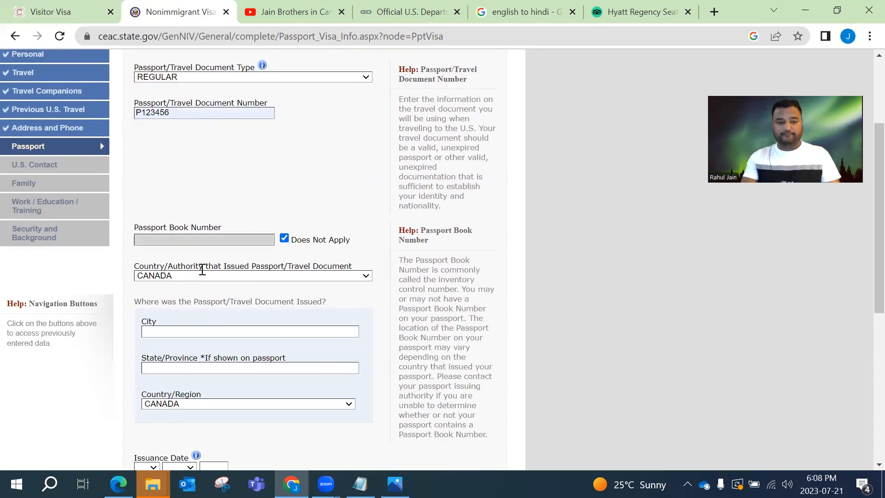
click(253, 275)
key(i)
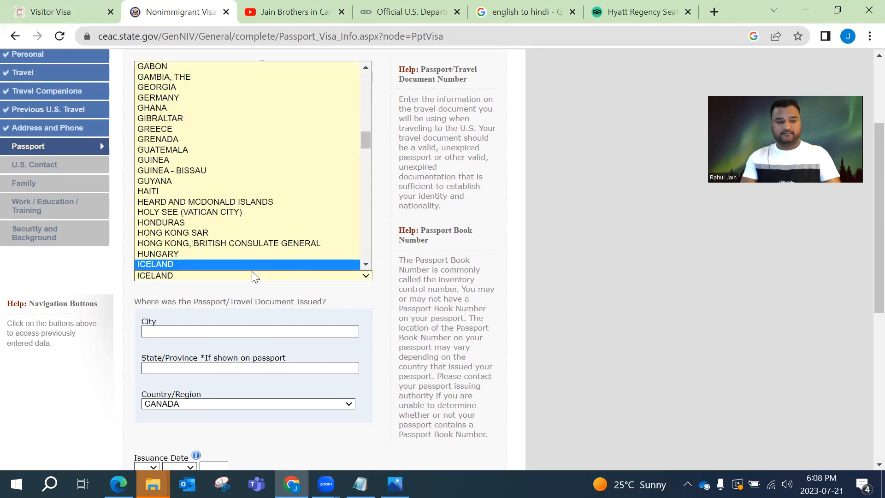
key(Down)
key(Down)
key(Down)
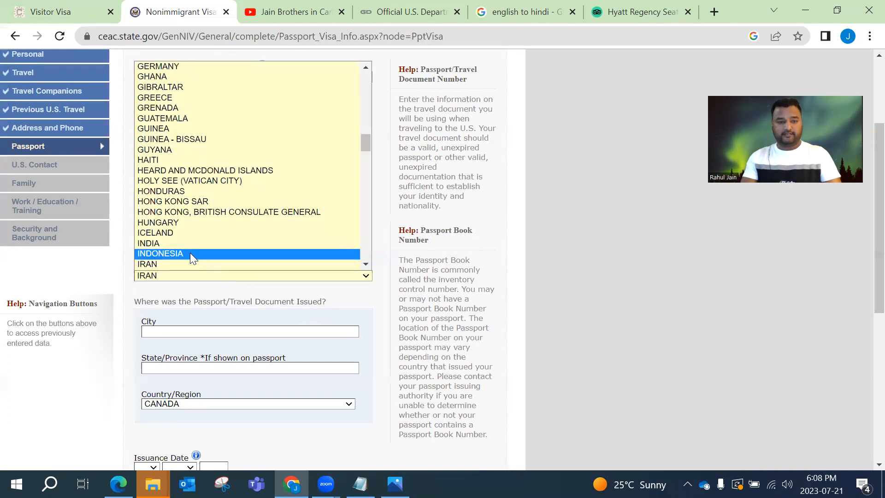
click(188, 246)
click(225, 299)
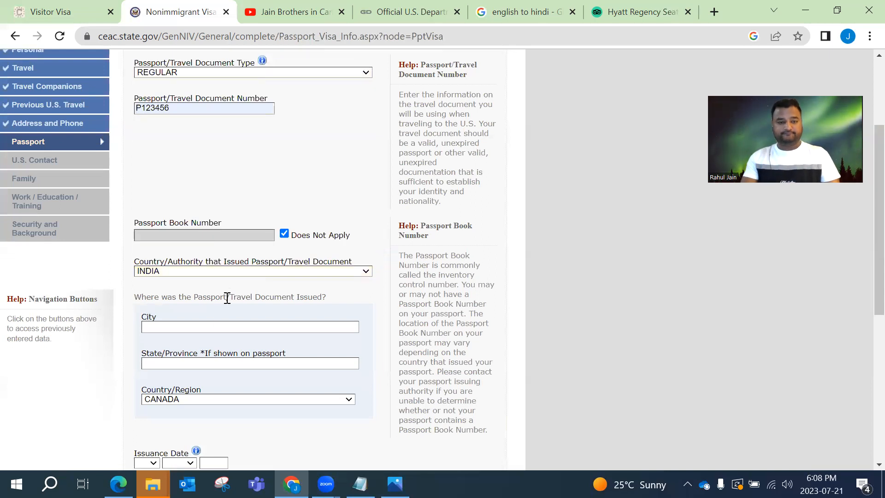
Set the passport's place of issue to city DELHI, state DELHI and country INDIA
scroll(169, 207, down, 3)
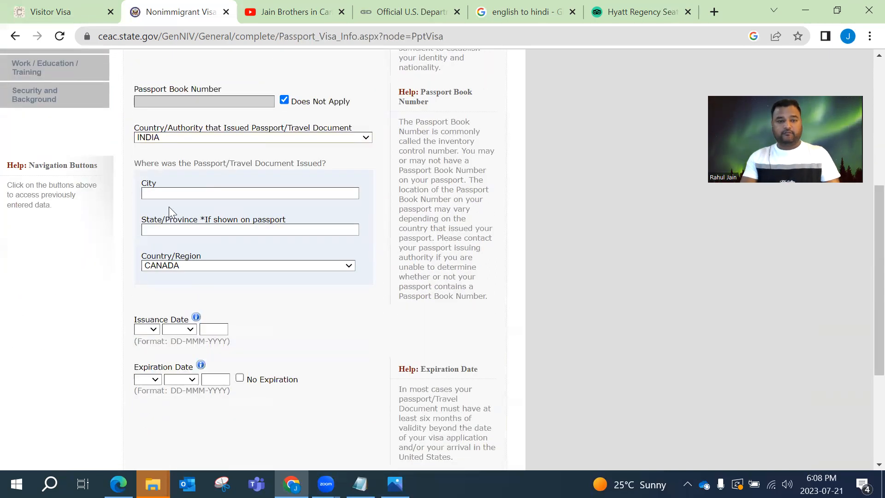
click(199, 192)
text(DELHI)
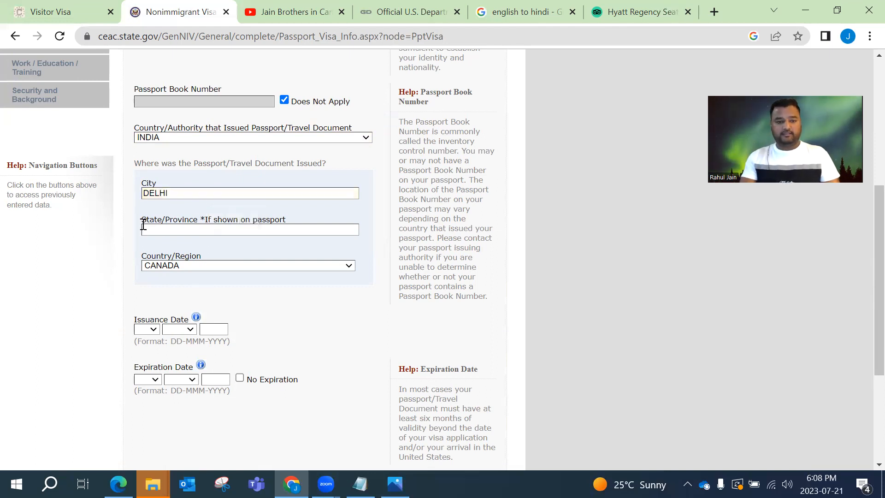
click(166, 229)
text(DELHI)
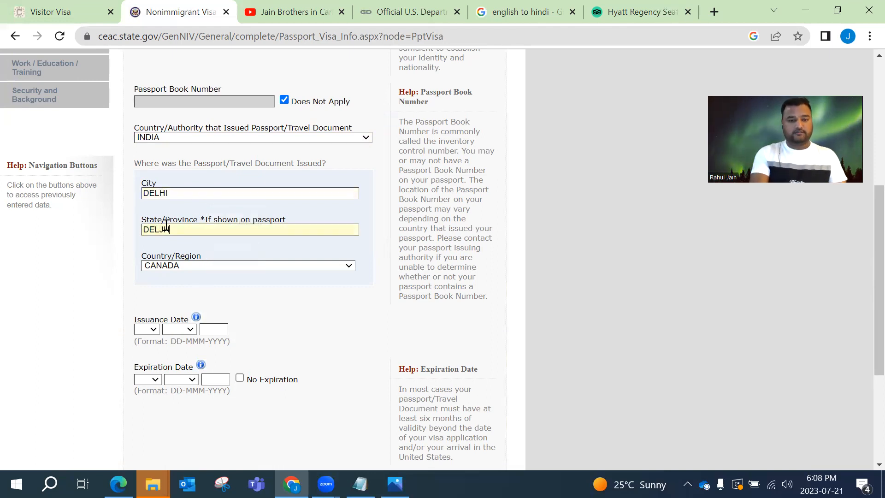
key(BackSpace)
text(HI)
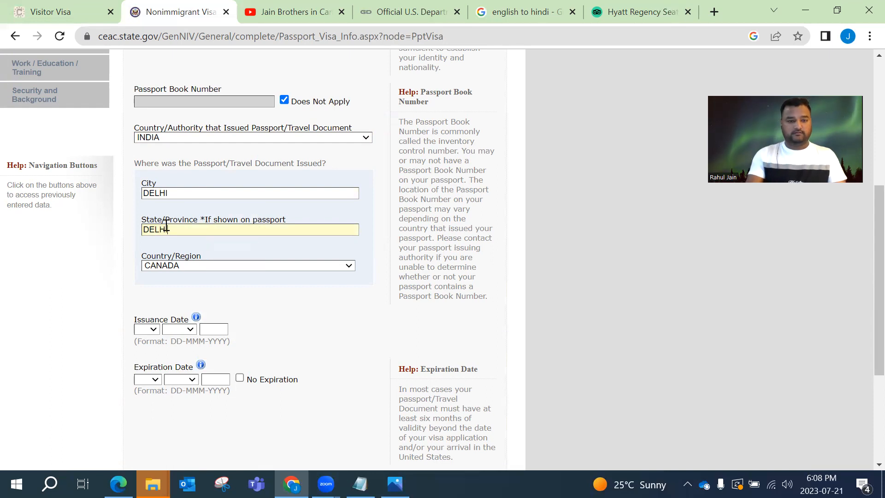
click(217, 267)
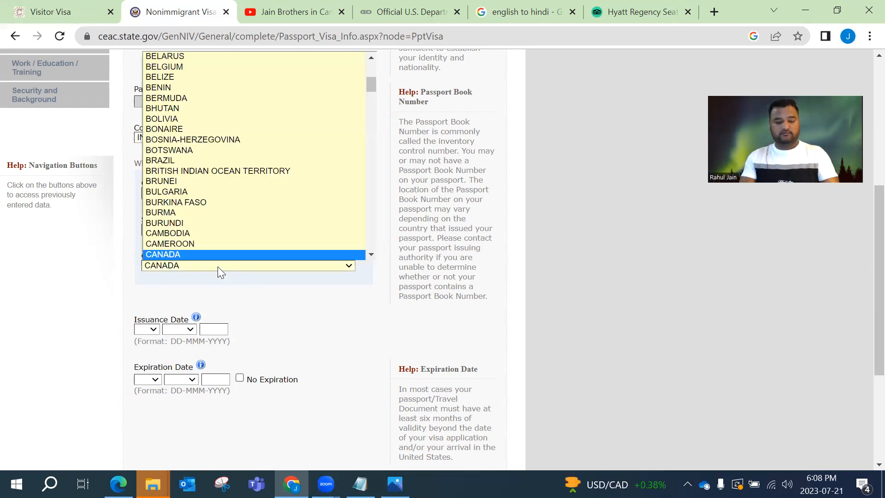
text(in)
click(202, 255)
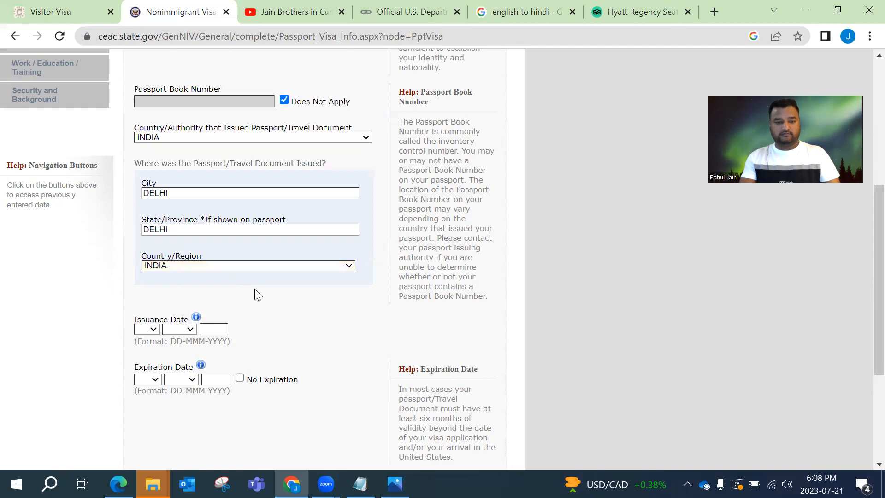
Set the passport issuance date to 02 JAN 2017
scroll(258, 295, down, 3)
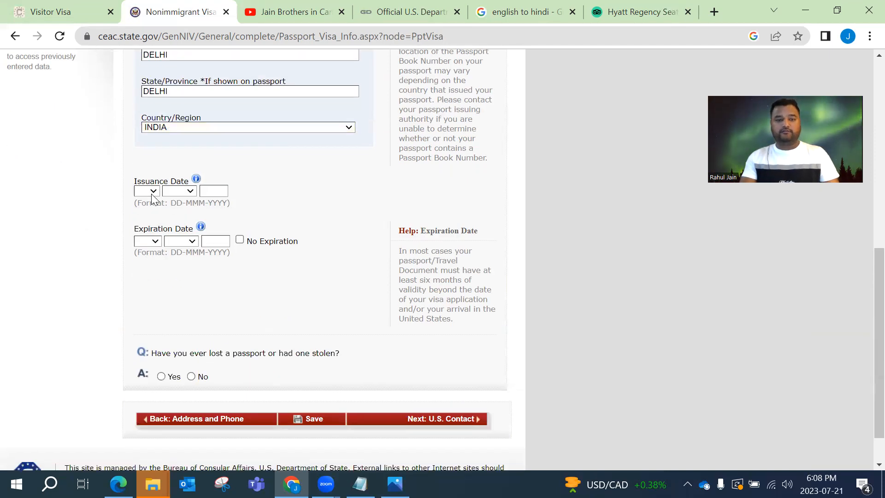
click(149, 192)
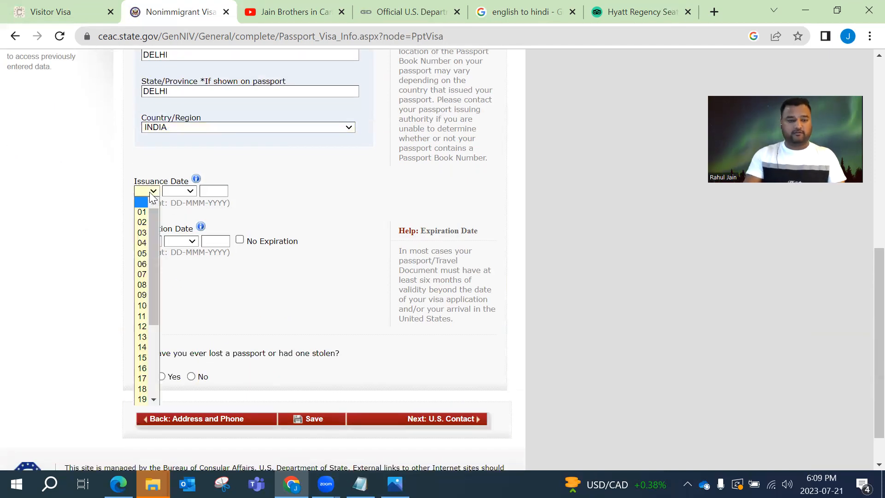
click(141, 212)
click(173, 192)
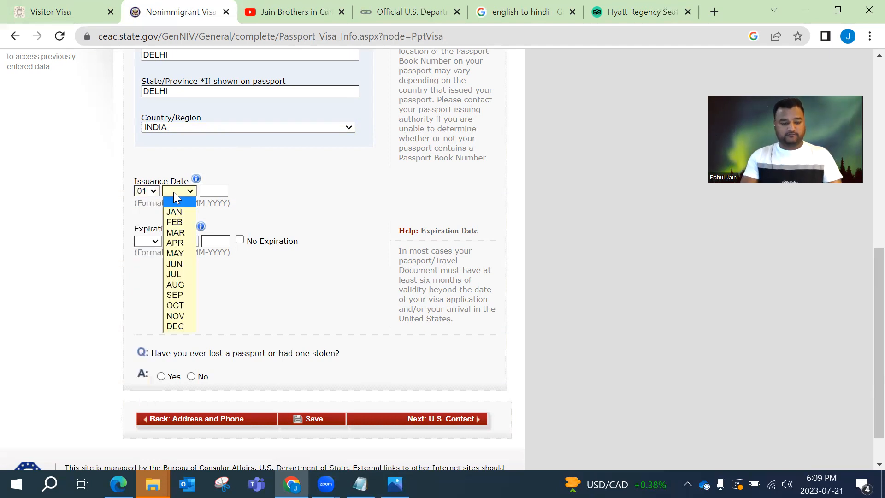
click(174, 212)
click(213, 191)
text(2017)
click(155, 193)
click(142, 222)
Set the passport expiration date to 01 JAN 2027
click(153, 243)
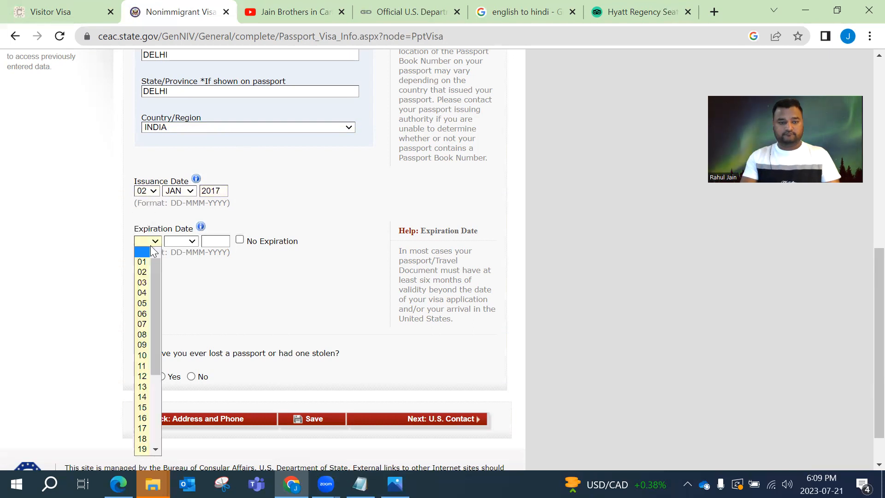
click(143, 262)
click(176, 242)
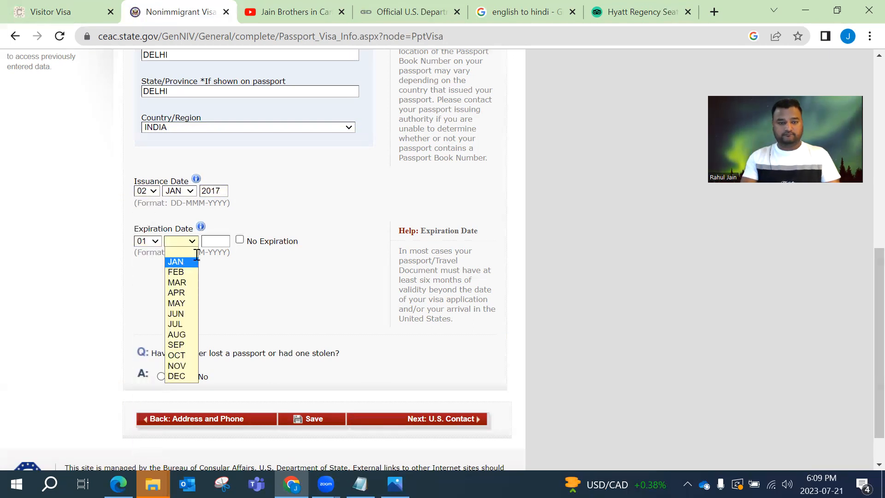
click(191, 261)
click(214, 245)
text(2027)
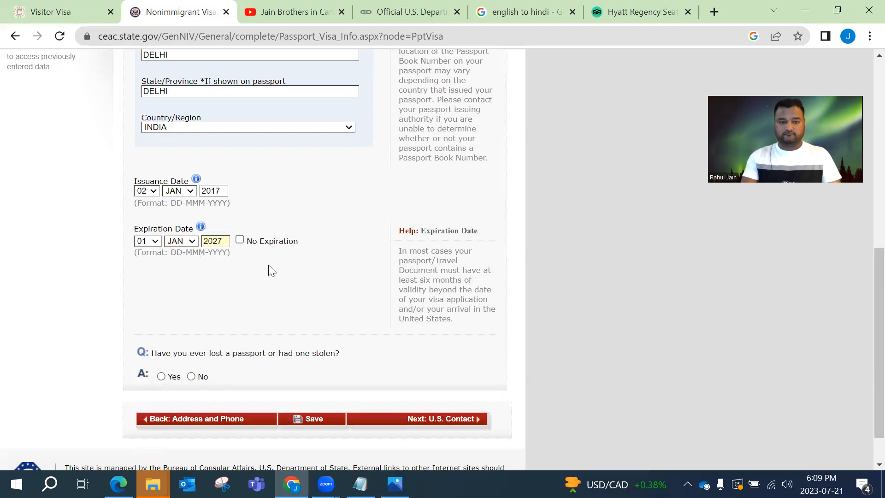
Answer No to ever having lost a passport or had one stolen, and save the Passport page
scroll(277, 300, down, 1)
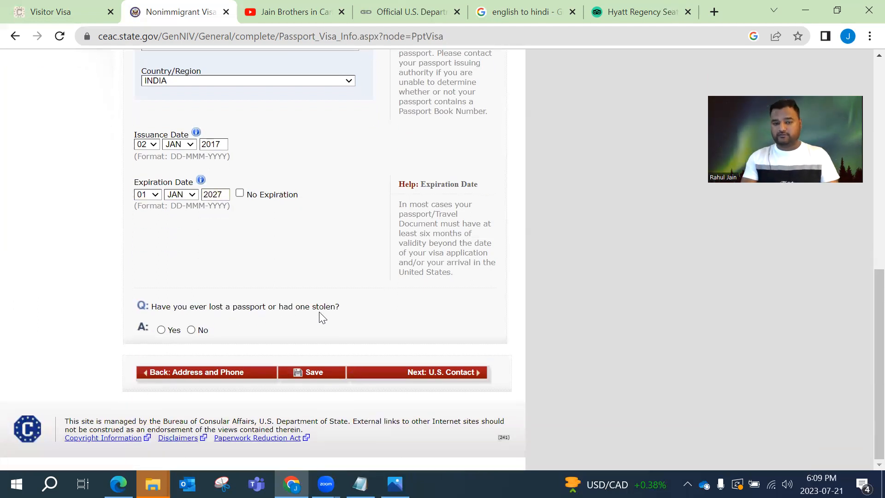
click(192, 330)
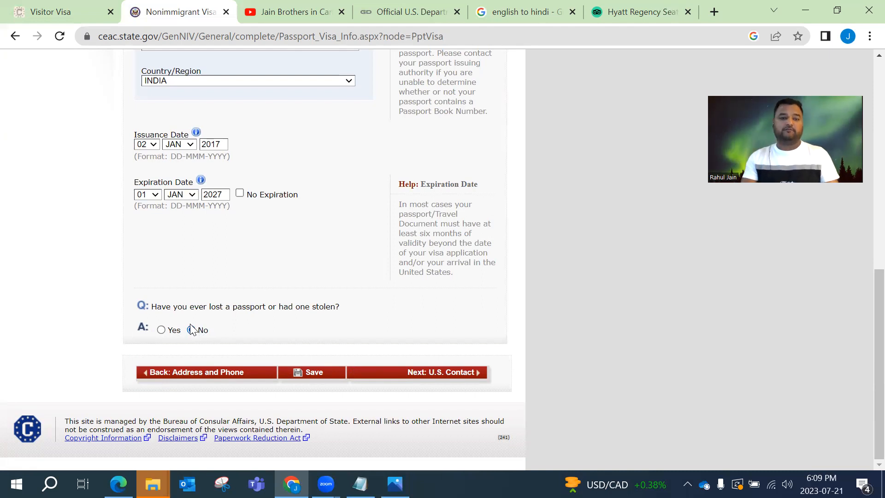
scroll(184, 377, down, 3)
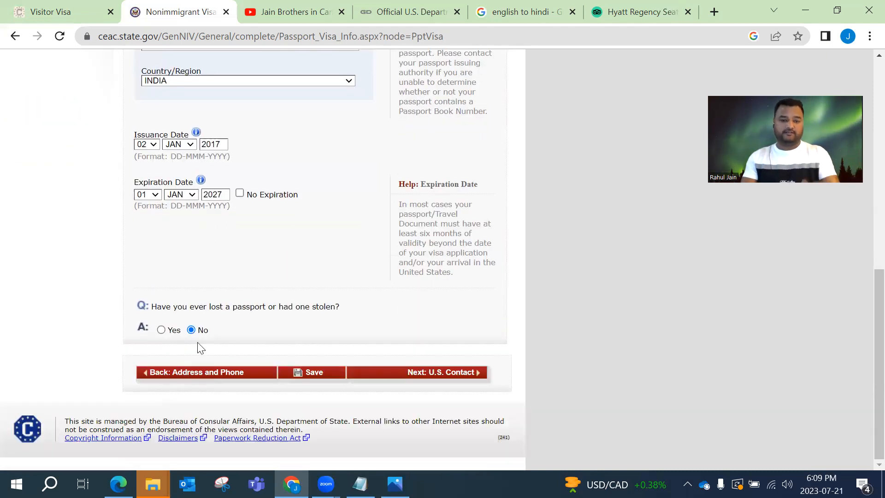
click(305, 374)
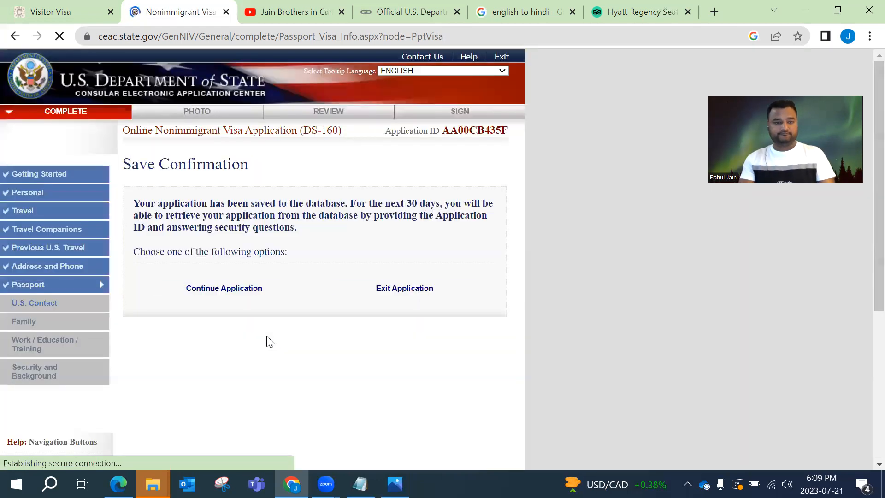
click(202, 294)
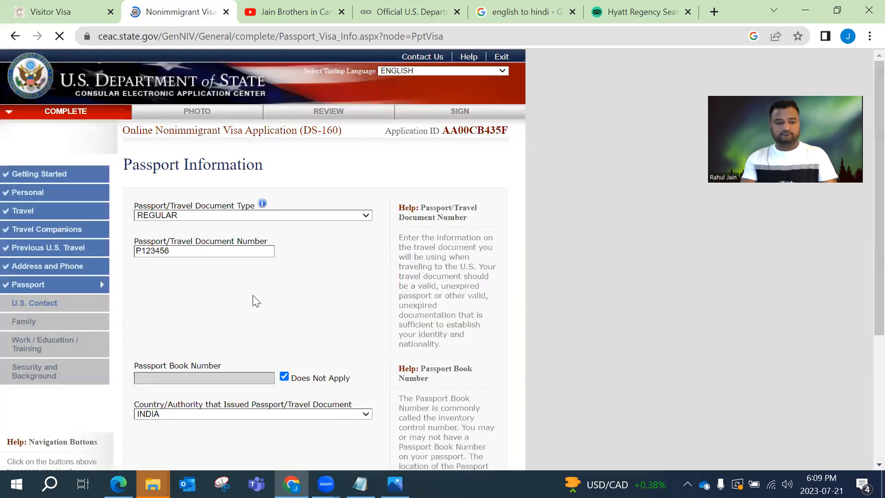
Continue from the Passport page to the U.S. Contact page and mark the contact person's name as Do Not Know
scroll(253, 305, down, 6)
scroll(261, 311, down, 4)
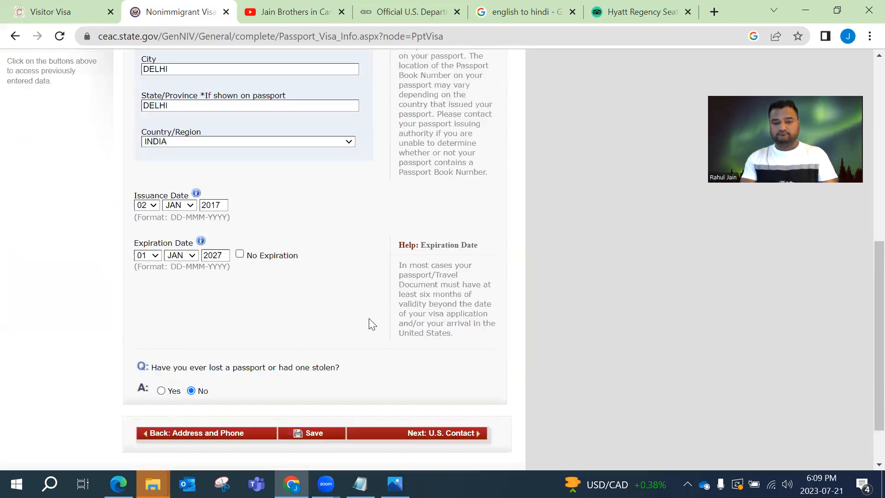
click(430, 374)
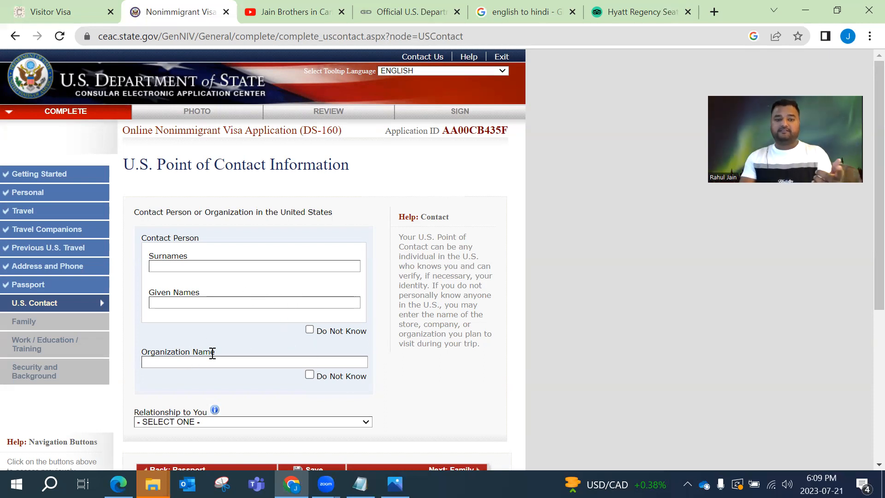
click(310, 330)
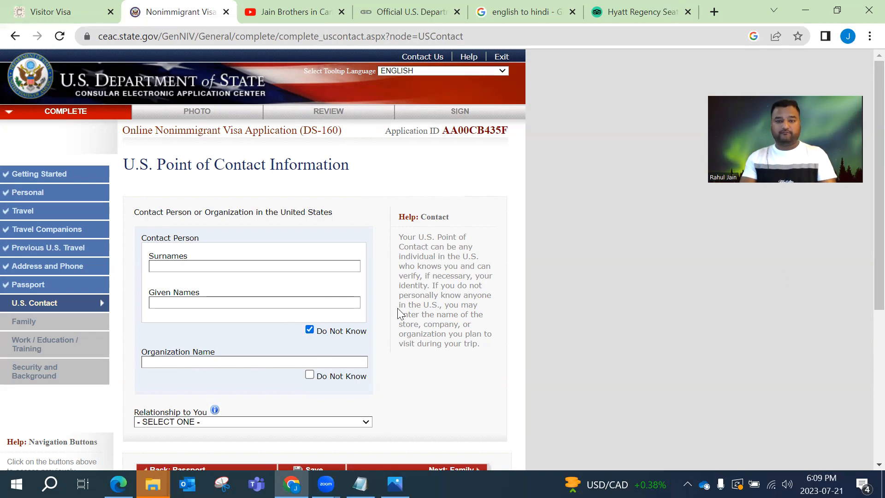
Copy the hotel name Hyatt Regency Seattle from the Tripadvisor page into the U.S. contact's Organization Name
click(634, 19)
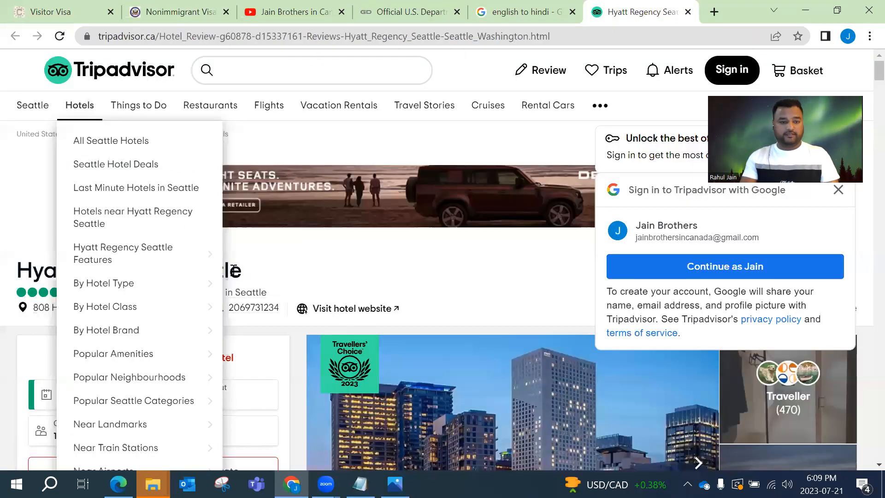
drag(244, 275, 2, 276)
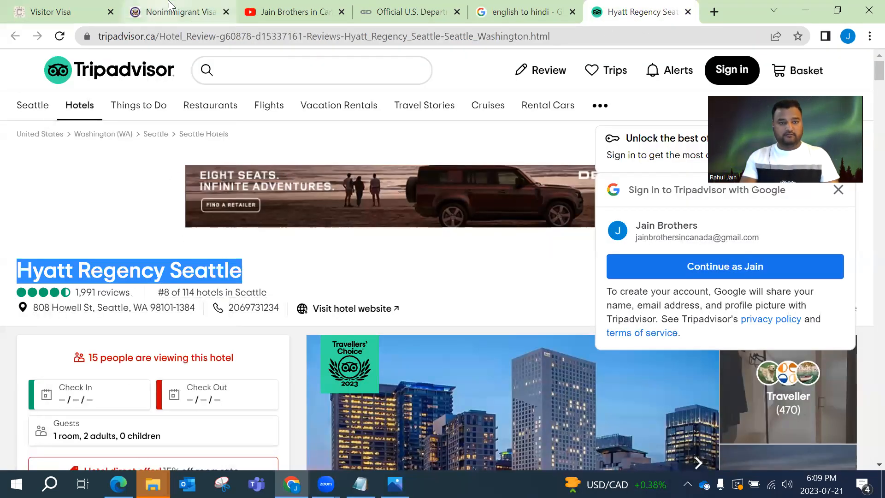
click(176, 12)
click(178, 363)
text(HYATT REGENCY SEATTLE)
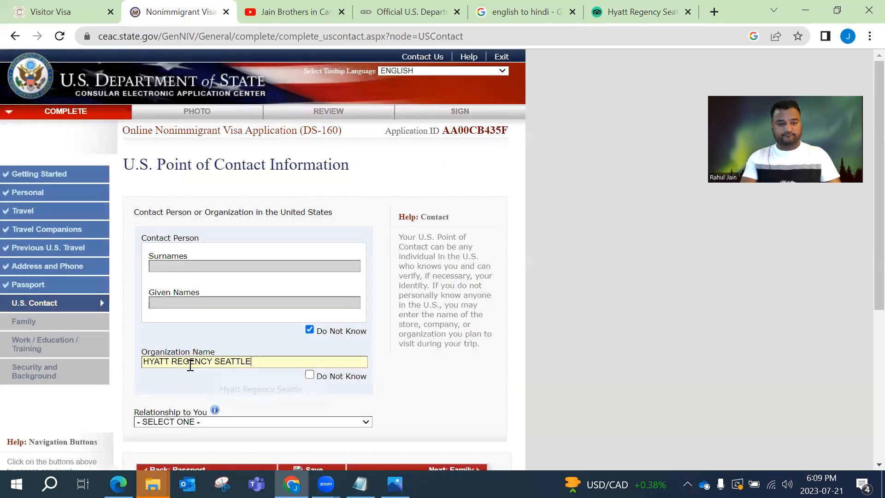
Set the U.S. point of contact's relationship to OTHER
scroll(178, 341, down, 3)
click(211, 284)
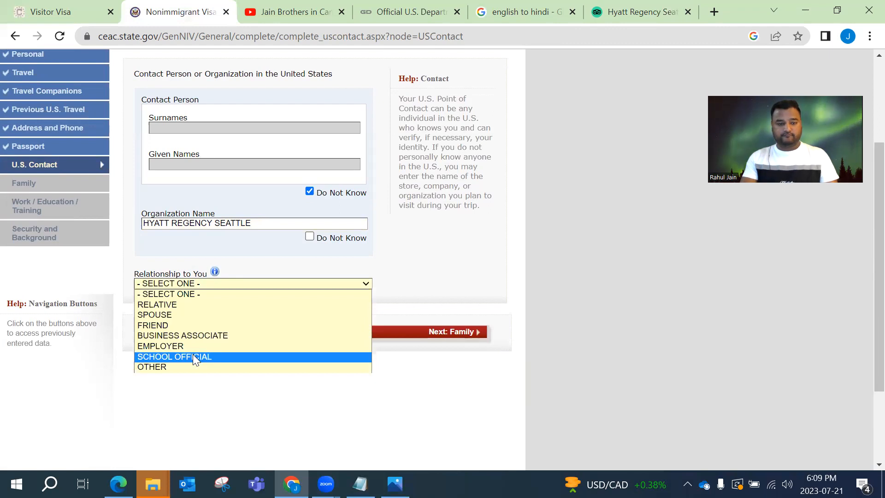
click(183, 366)
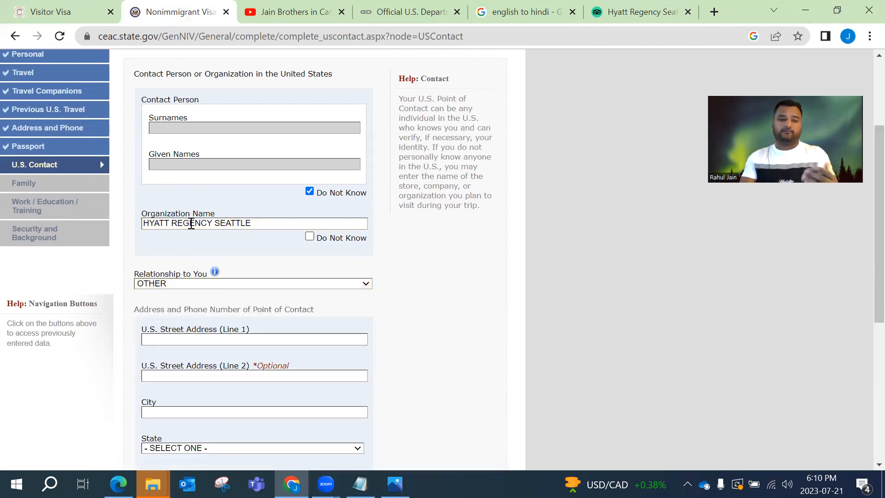
click(180, 283)
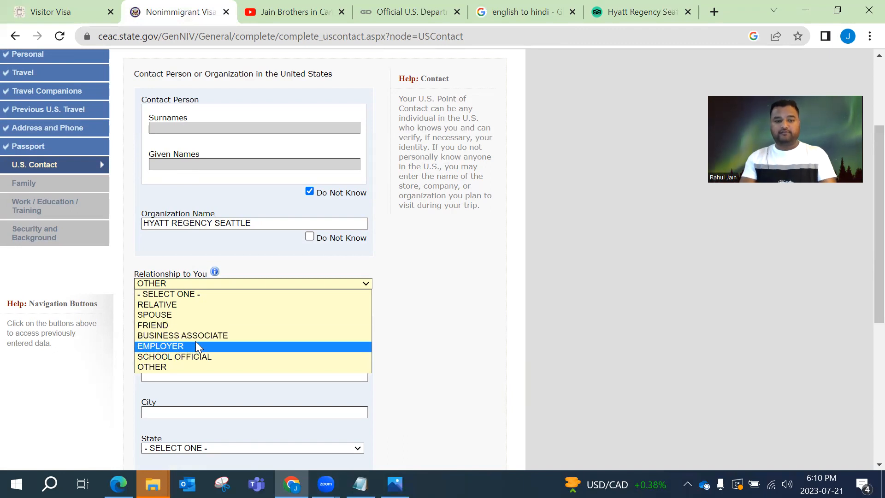
click(187, 368)
click(235, 319)
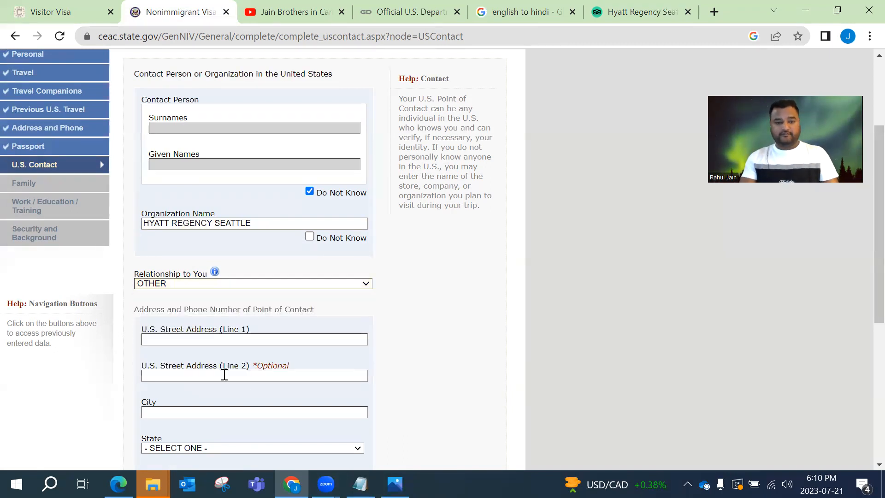
Copy the hotel's street address from the Tripadvisor page into line 1 of the contact's U.S. street address
scroll(235, 373, down, 1)
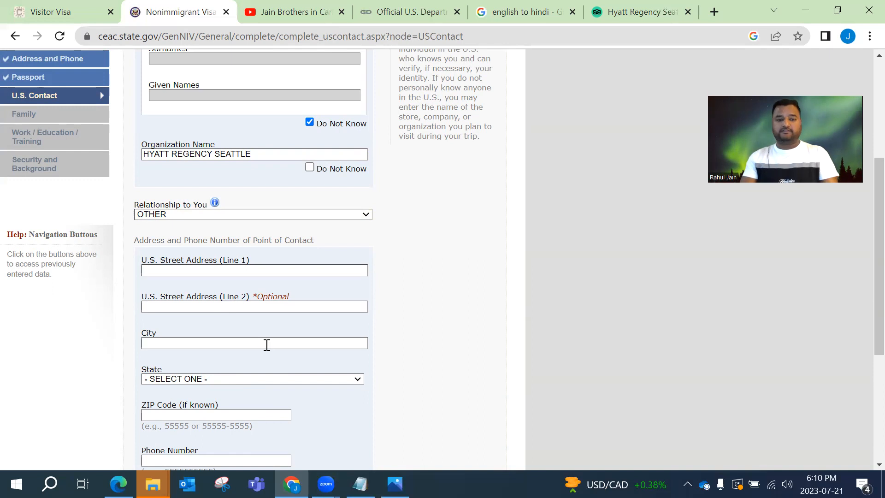
click(599, 16)
drag(33, 308, 92, 308)
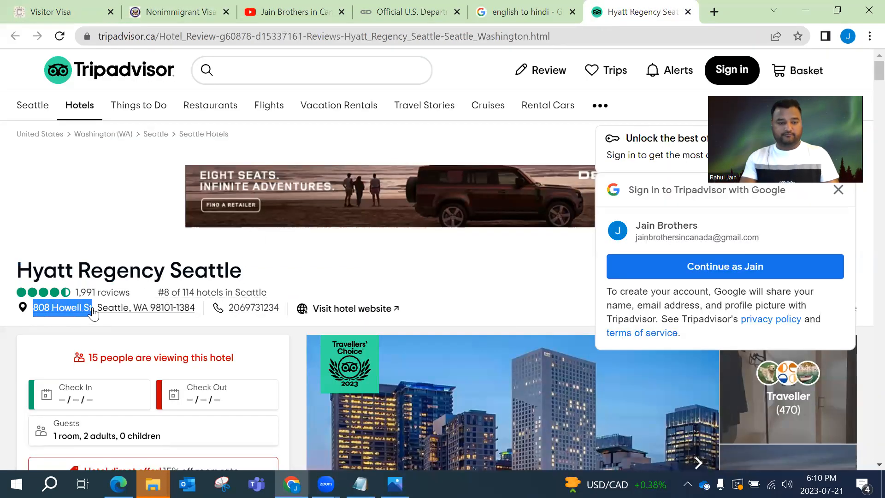
click(176, 13)
click(181, 270)
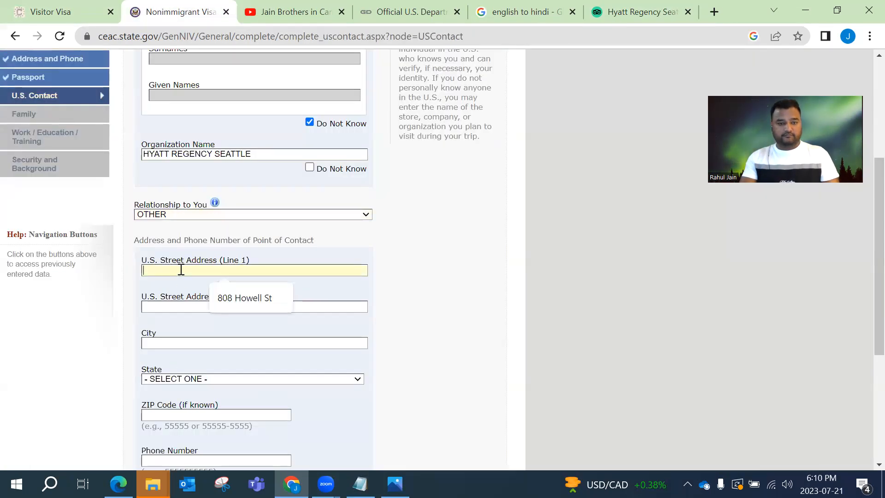
text(808 HOWELL ST)
Set the contact's city to SEATTLE and state to WASHINGTON, and fill in the hotel's ZIP code
click(177, 346)
click(226, 371)
click(198, 377)
scroll(198, 364, down, 10)
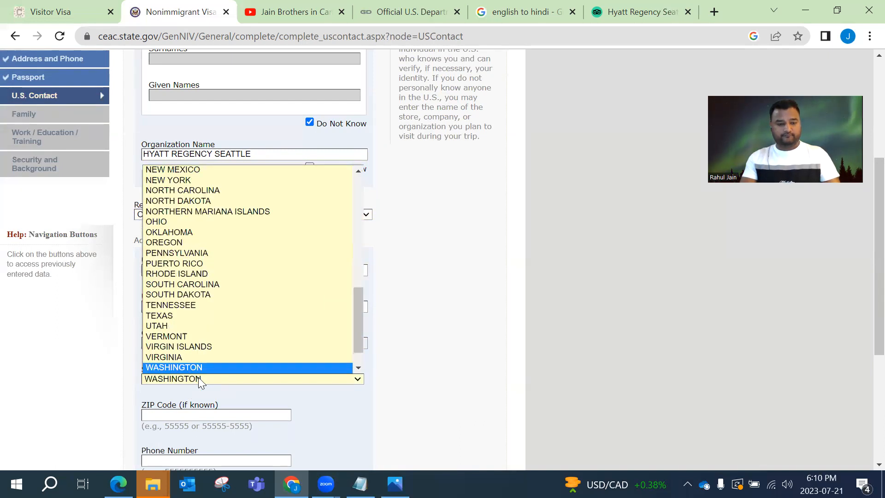
click(199, 357)
click(393, 353)
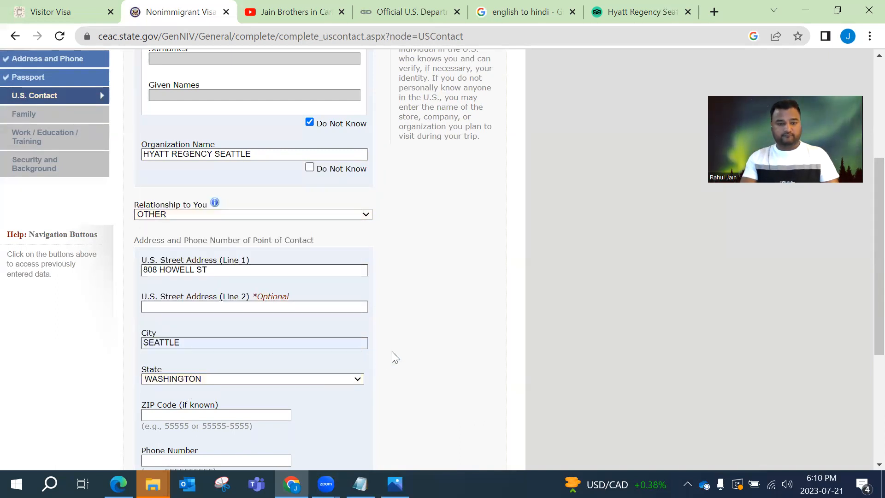
click(231, 413)
click(239, 443)
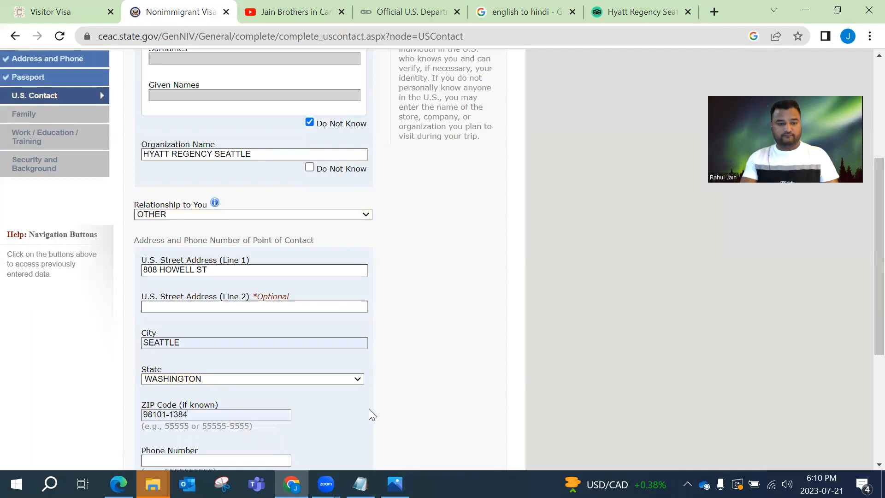
Copy the hotel's ZIP code from the Tripadvisor page into the contact's Phone Number field
scroll(219, 342, down, 5)
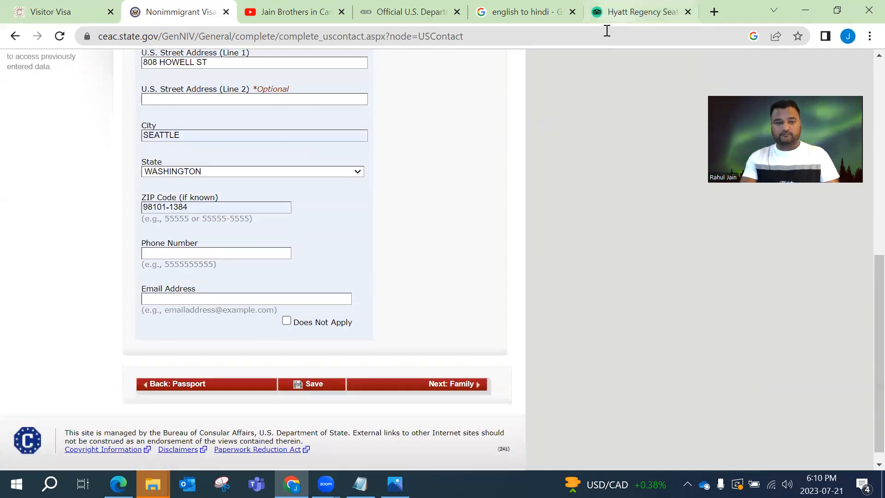
click(608, 12)
drag(194, 310, 157, 312)
key(ctrl+c)
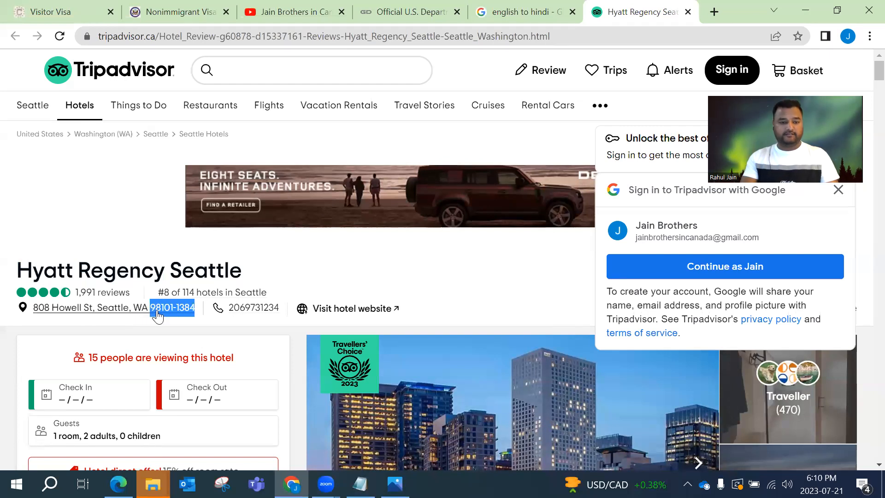
click(175, 12)
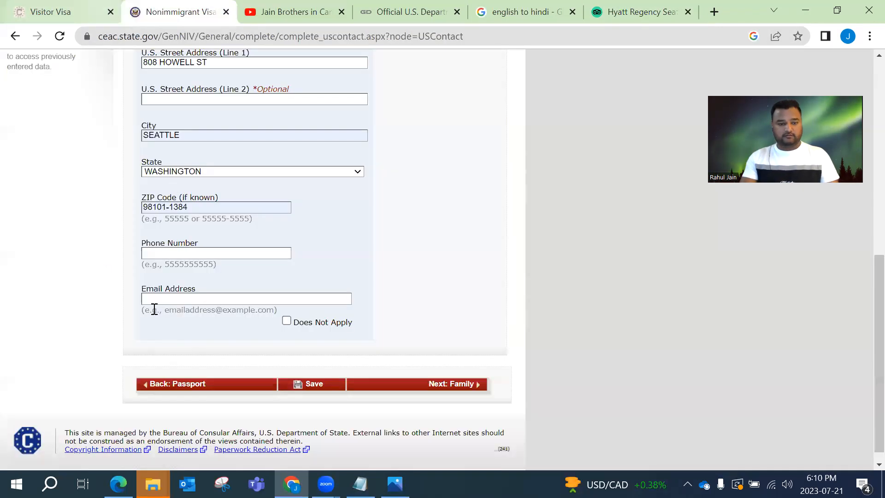
click(174, 257)
key(ctrl+v)
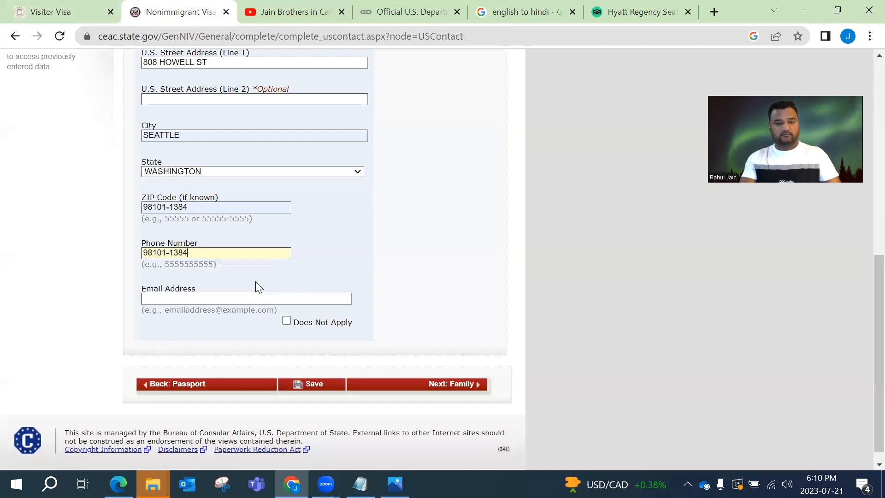
Mark the contact's email address as Does Not Apply and save the U.S. Contact page
click(286, 322)
click(310, 385)
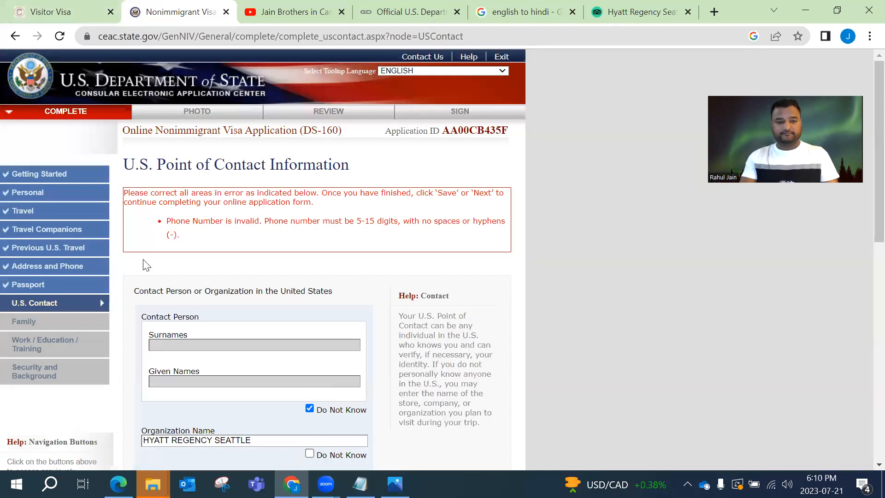
Replace the contact's phone number with the hotel's phone number from the Tripadvisor page, and continue to the Family page
scroll(275, 341, down, 9)
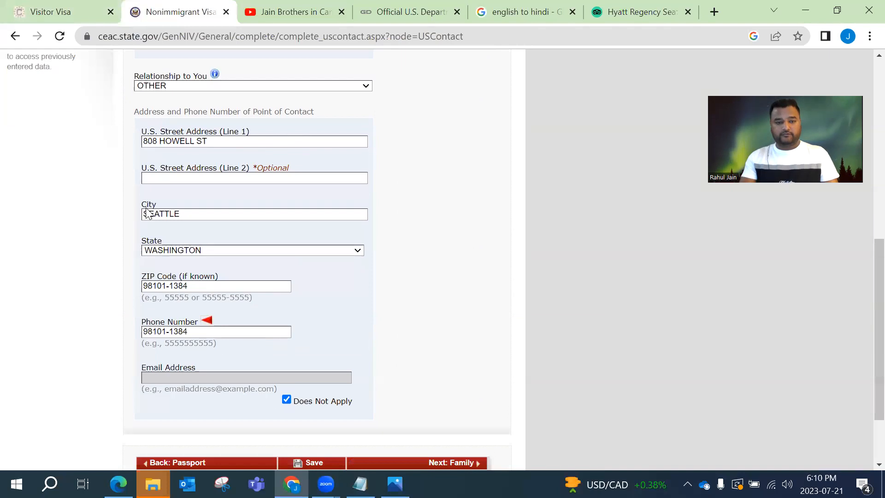
drag(198, 343, 98, 338)
click(178, 331)
drag(186, 331, 143, 331)
click(644, 13)
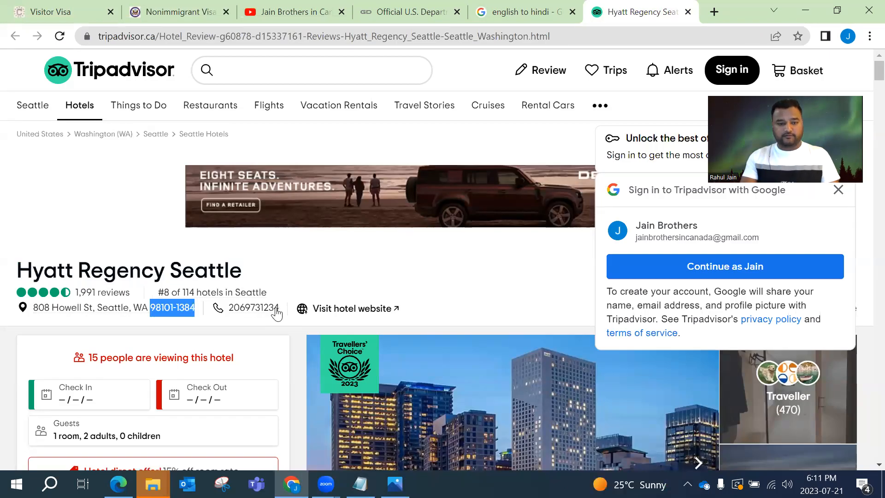
drag(277, 313, 229, 312)
key(ctrl+c)
click(182, 13)
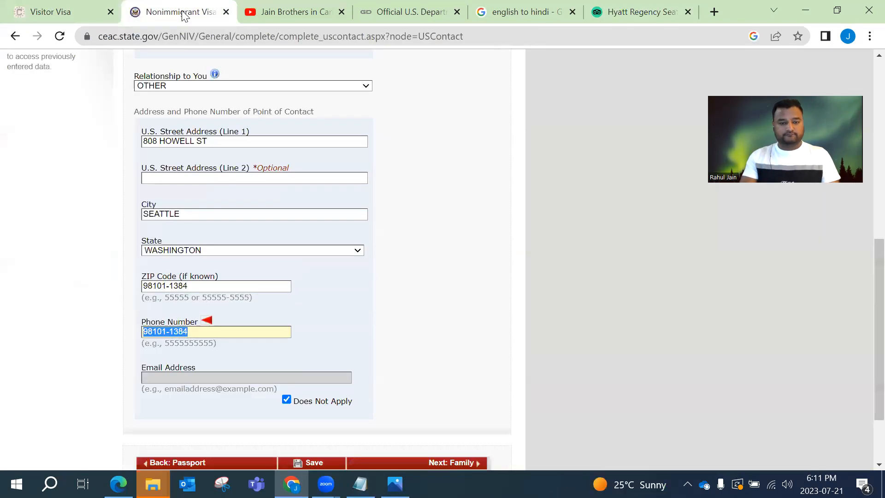
double_click(198, 341)
double_click(198, 335)
triple_click(198, 336)
key(ctrl+v)
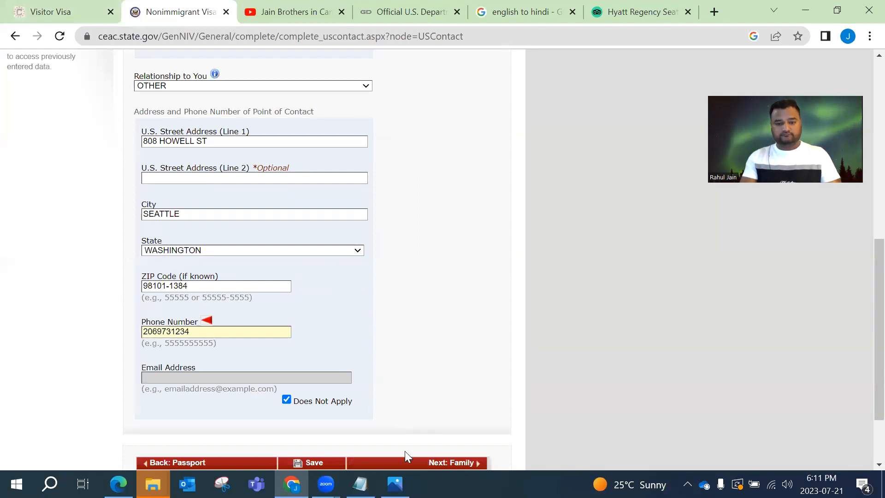
click(429, 462)
Fill in the father's surname and given name on the Relatives page
scroll(416, 466, down, 2)
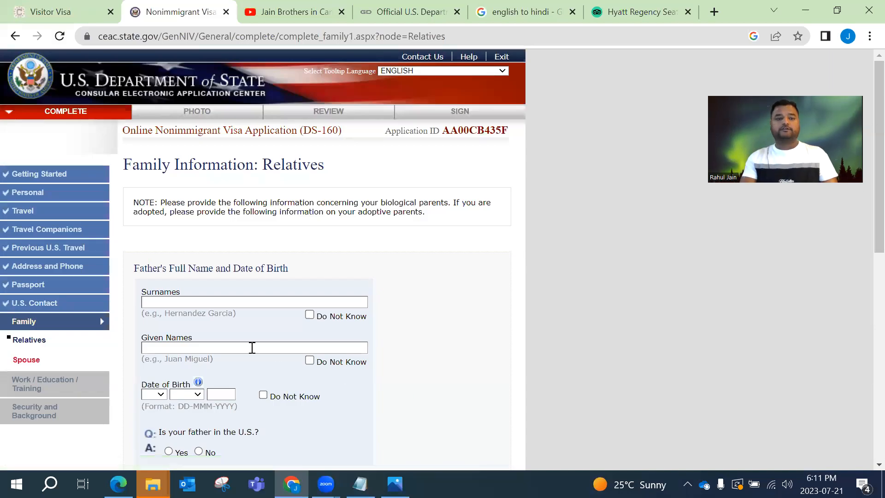
scroll(217, 345, down, 3)
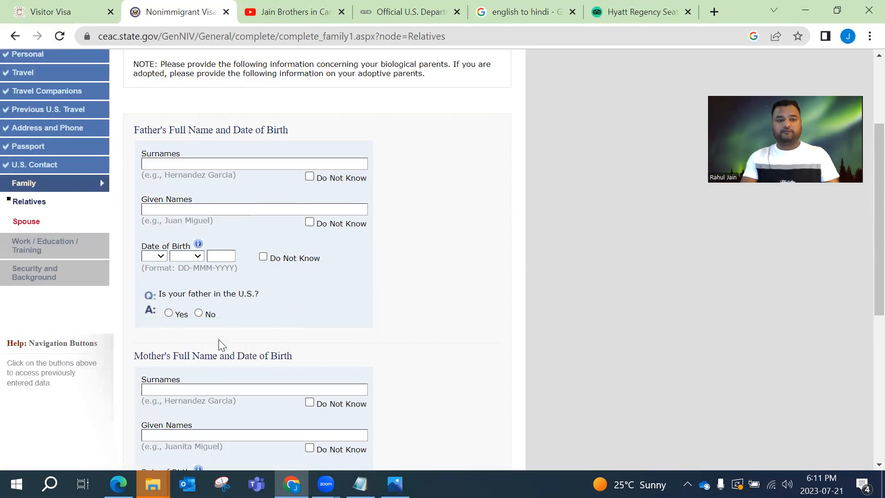
click(167, 165)
text(JAIN)
click(186, 208)
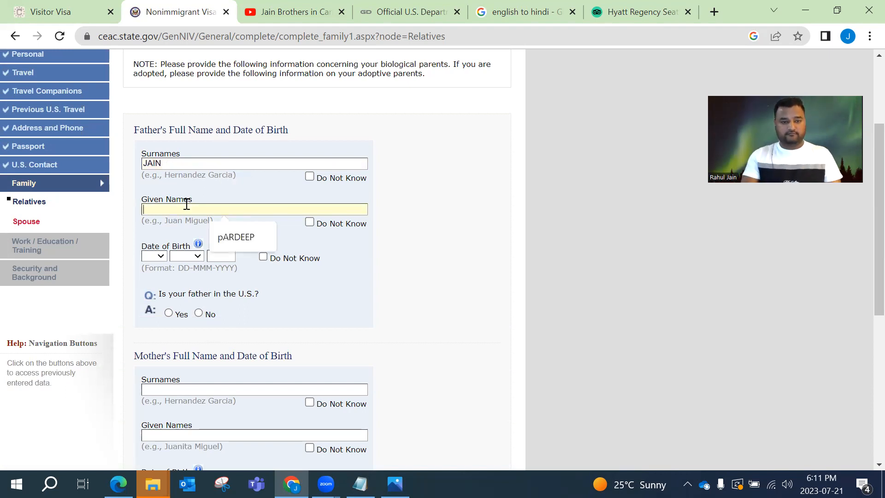
click(235, 236)
Enter the father's date of birth and answer No to whether he is in the U.S
click(160, 258)
click(154, 280)
click(185, 257)
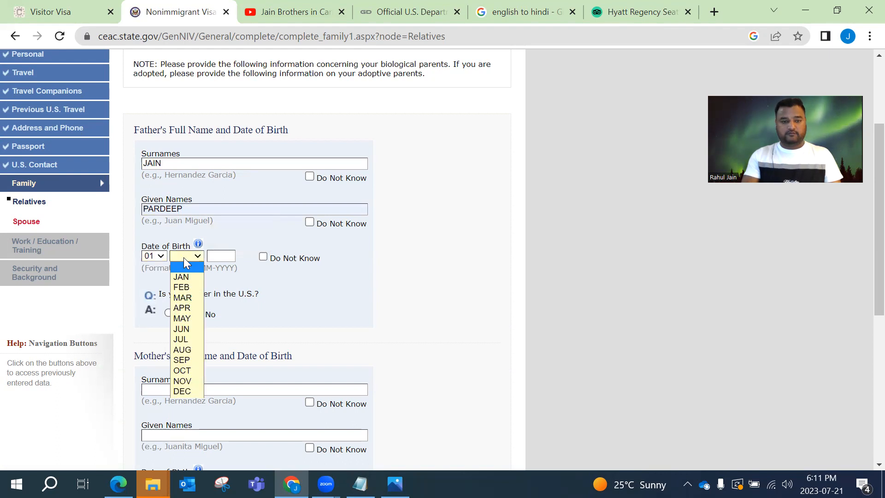
click(184, 276)
click(226, 258)
text(1964)
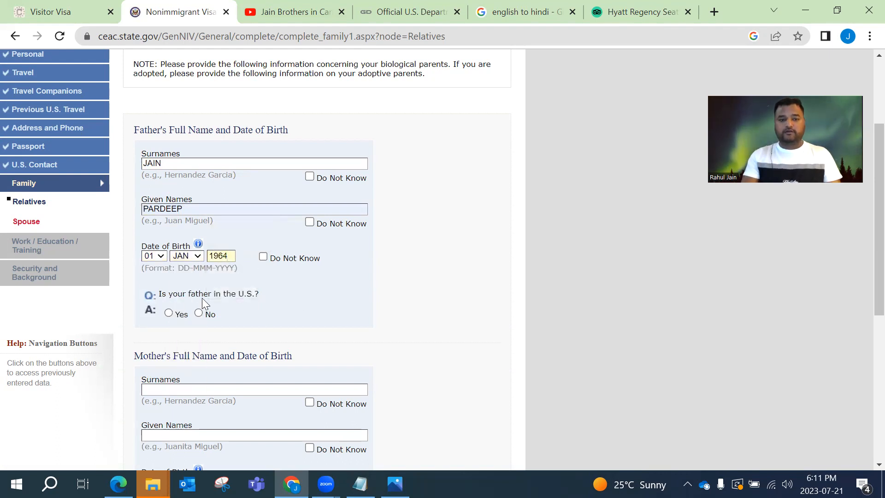
click(199, 314)
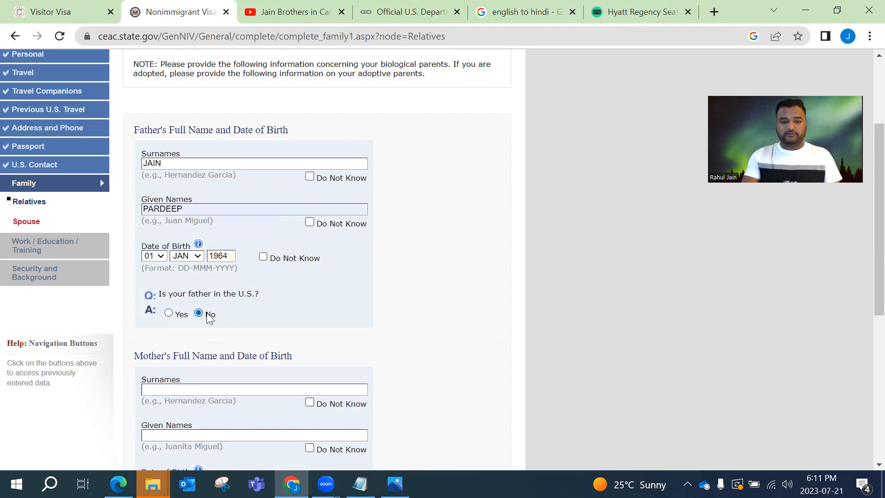
Fill in the mother's surname and given name on the Relatives page
scroll(187, 393, down, 3)
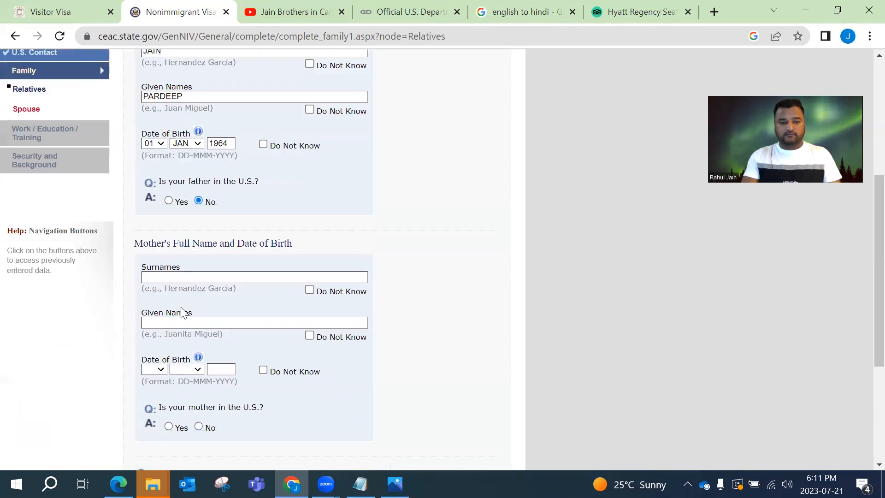
click(175, 252)
click(221, 279)
click(198, 297)
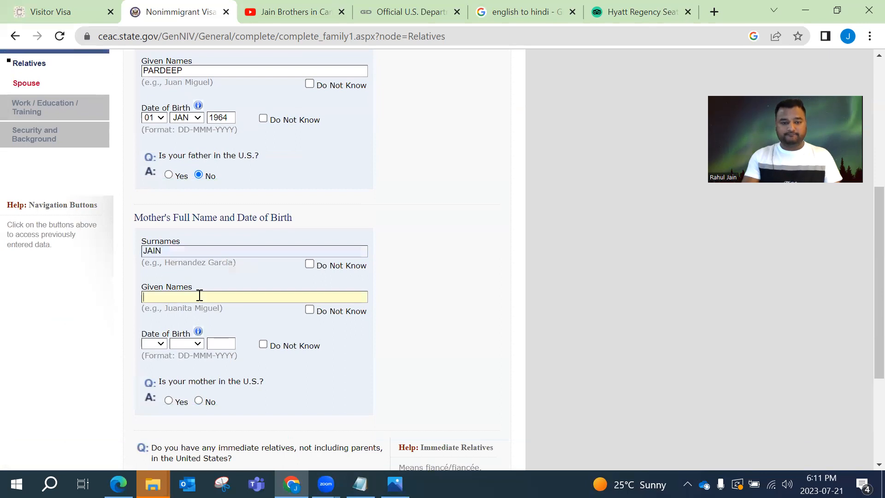
click(228, 323)
Enter the mother's date of birth and answer No to whether she is in the U.S
click(158, 344)
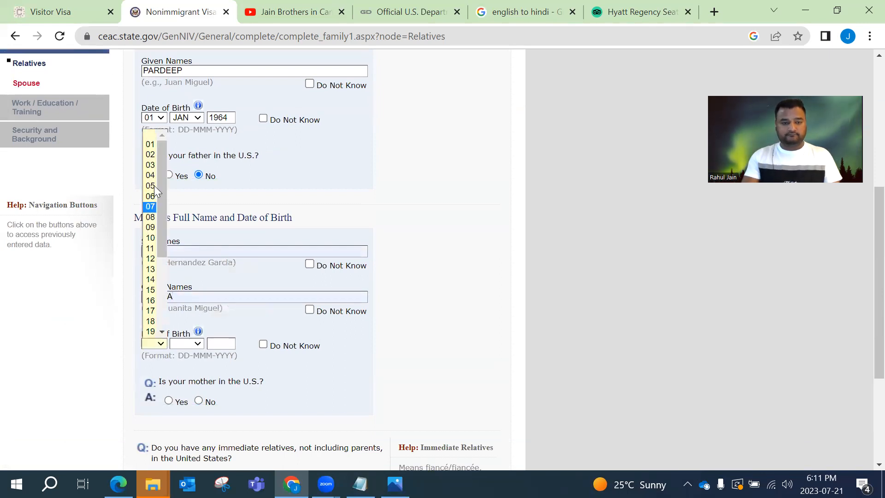
click(150, 144)
click(191, 344)
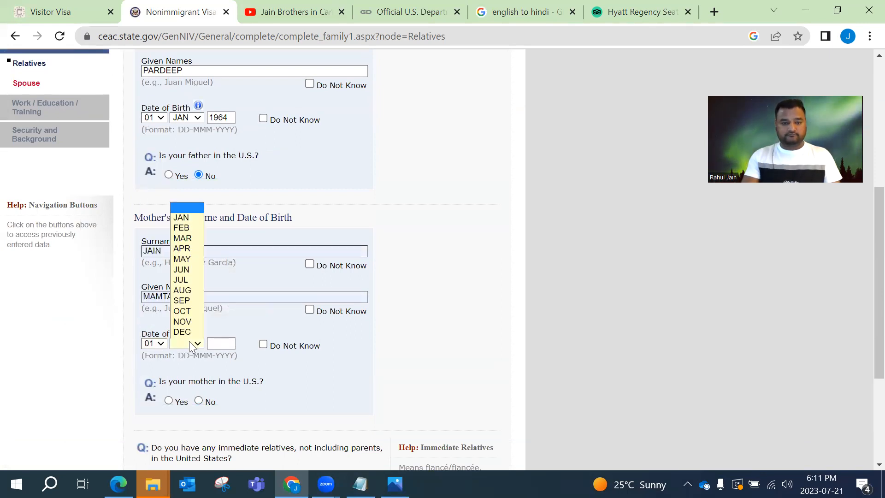
click(181, 217)
click(220, 345)
text(1969)
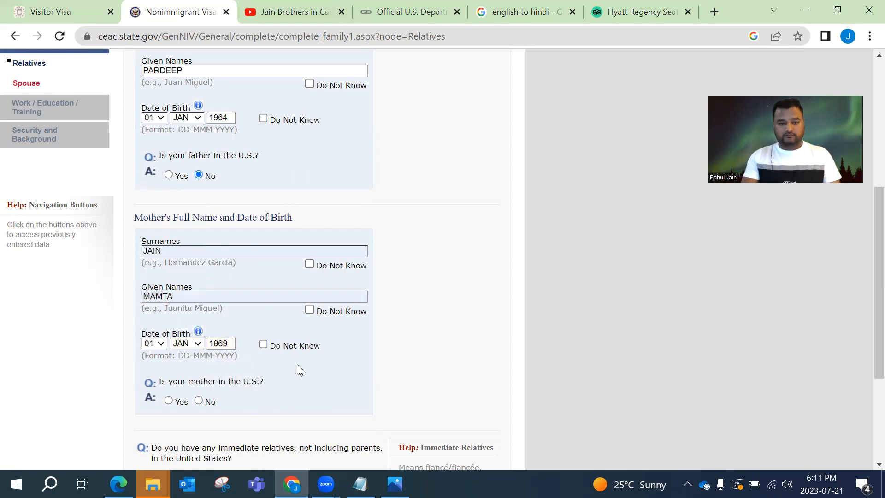
scroll(300, 369, down, 3)
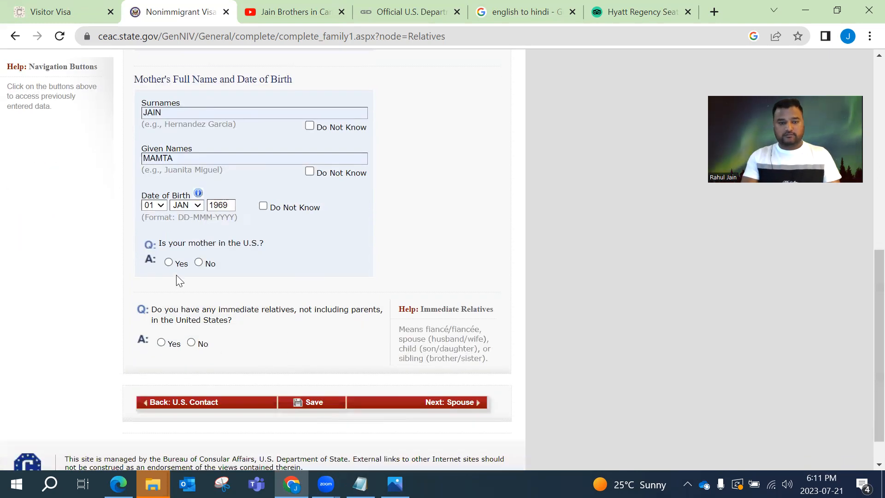
click(199, 262)
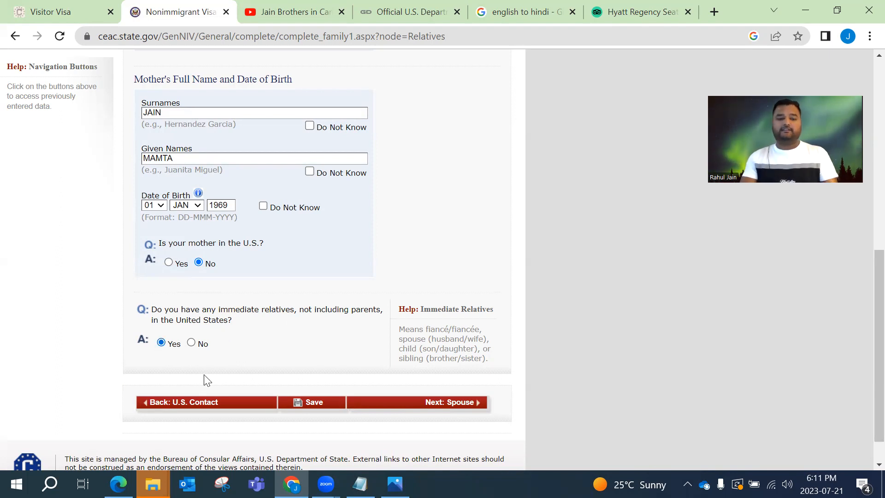
Answer No to having immediate relatives and No to having any other relatives in the United States
scroll(230, 365, down, 2)
scroll(231, 365, down, 3)
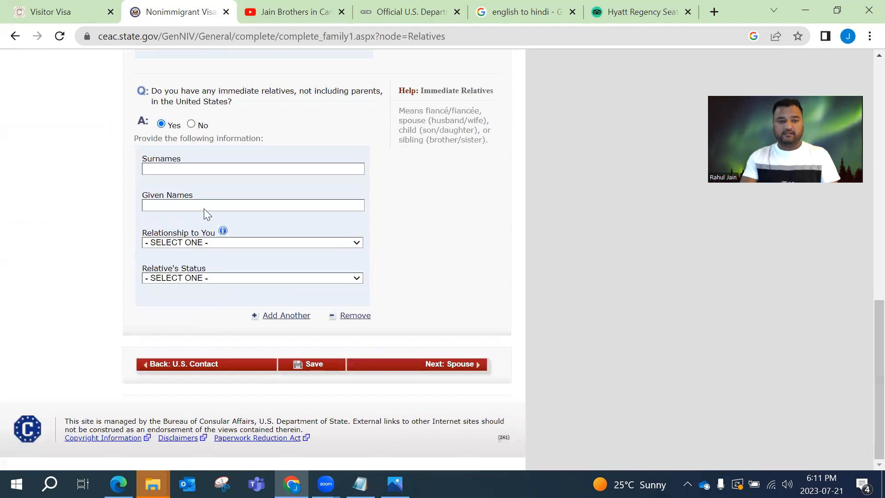
click(191, 124)
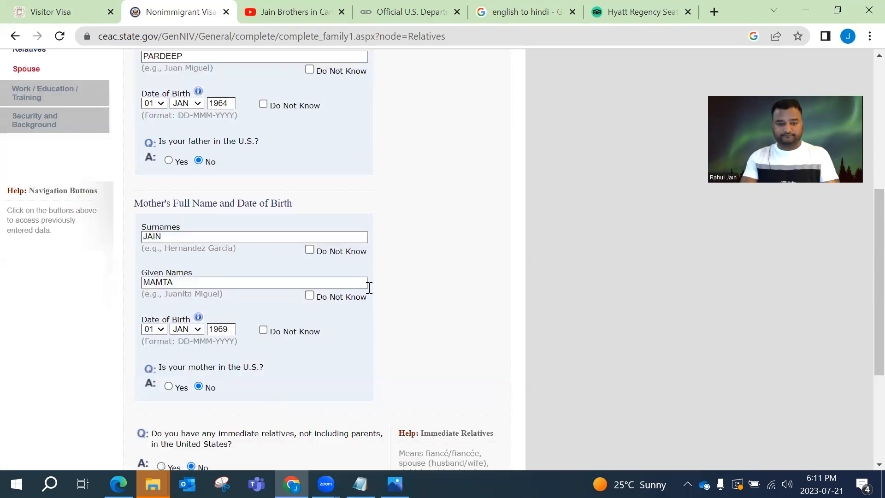
scroll(332, 374, down, 4)
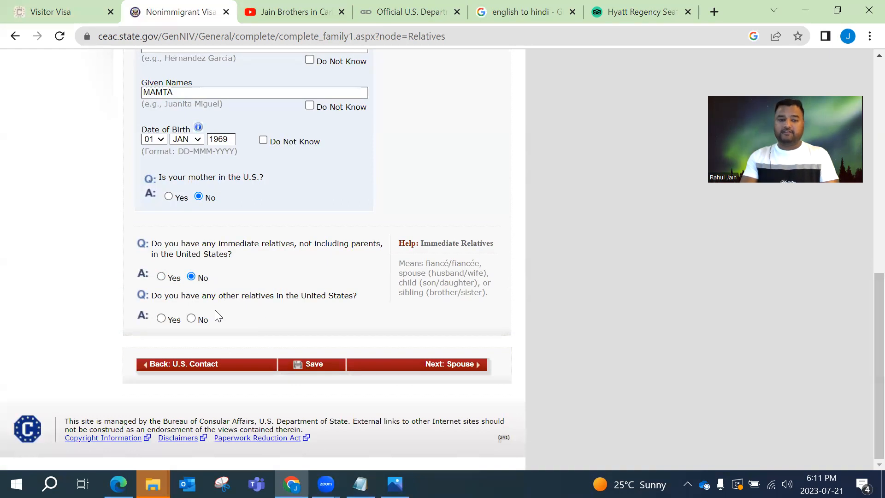
click(191, 319)
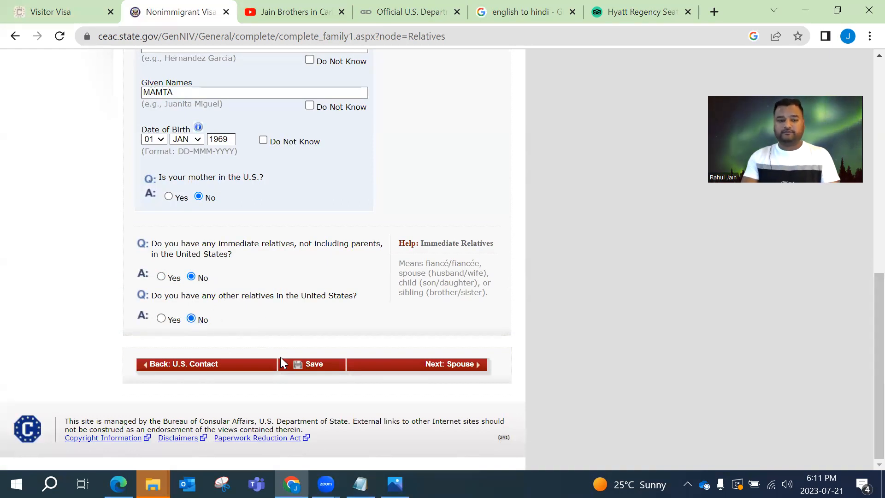
Save the application from the Relatives page, resume it, and proceed to the Spouse page
click(291, 365)
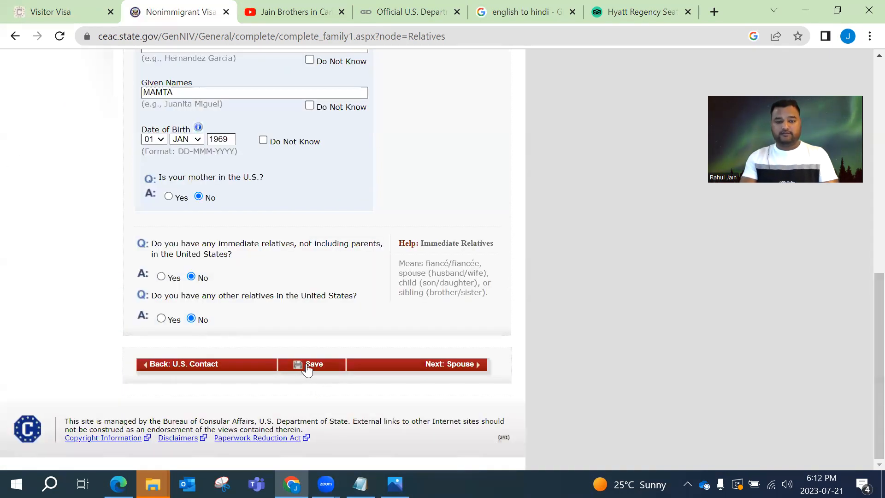
click(305, 365)
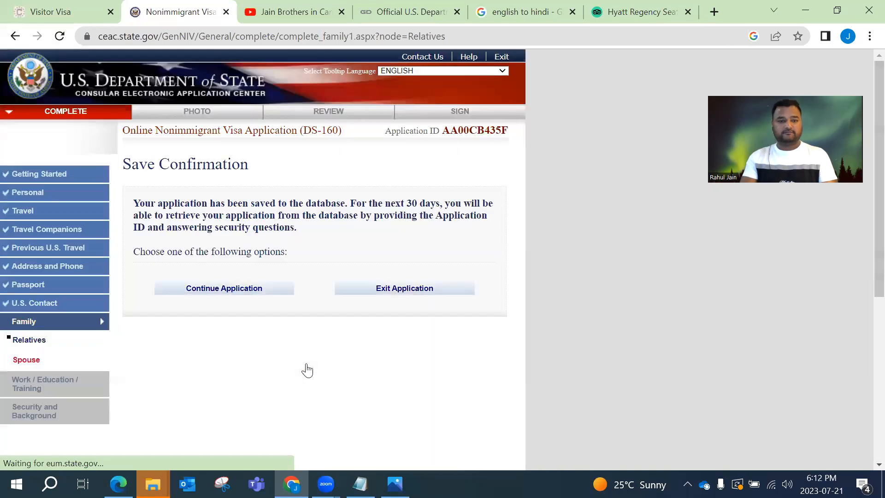
click(229, 291)
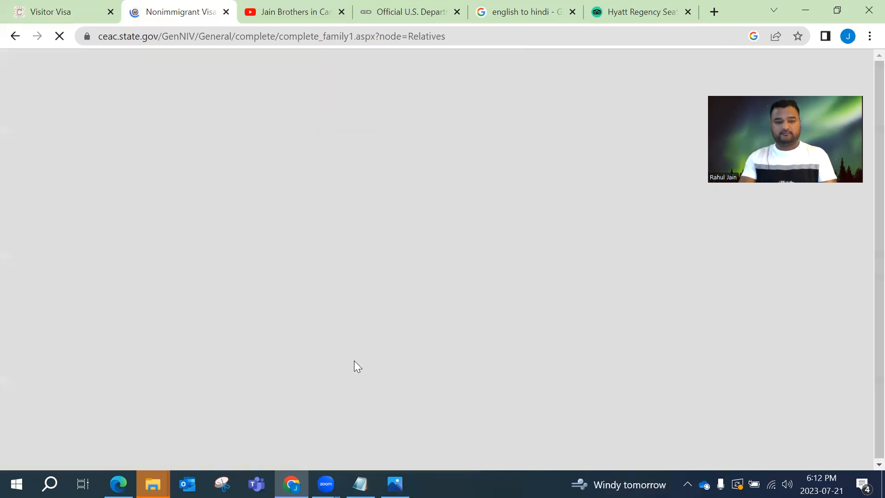
scroll(355, 361, down, 10)
scroll(354, 361, down, 1)
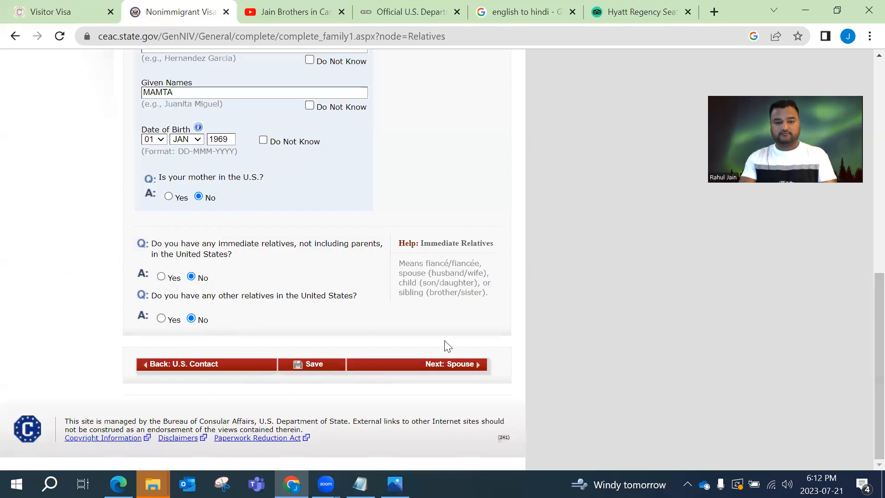
click(451, 365)
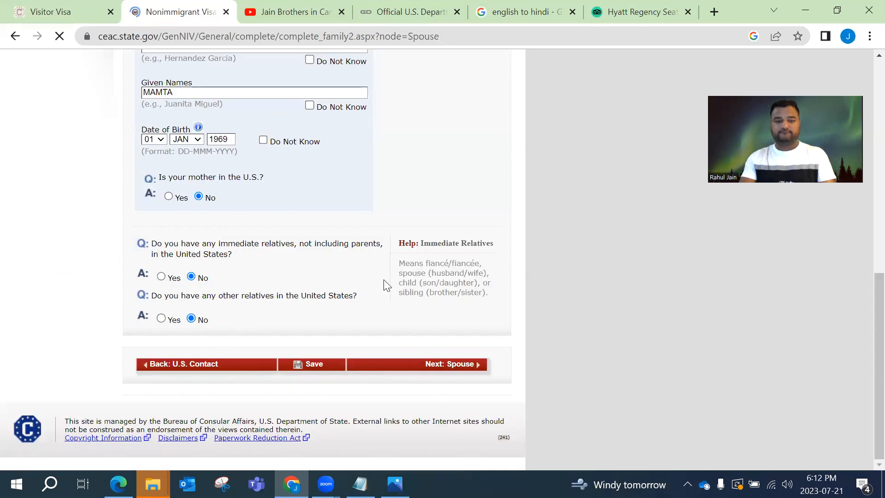
Fill in the spouse's surname and given name on the Spouse page
click(181, 296)
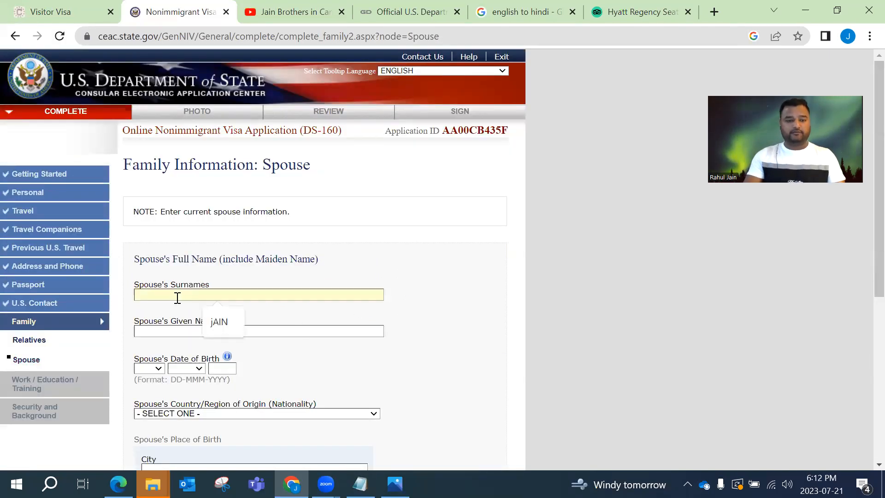
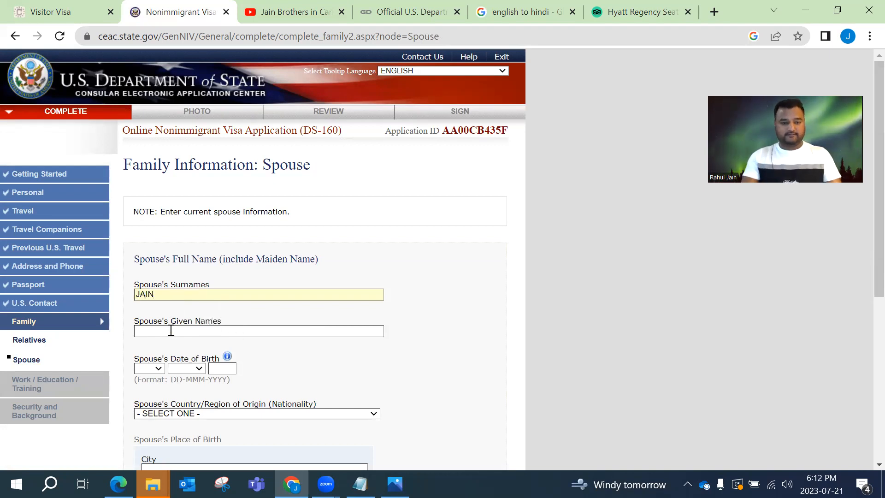
click(169, 331)
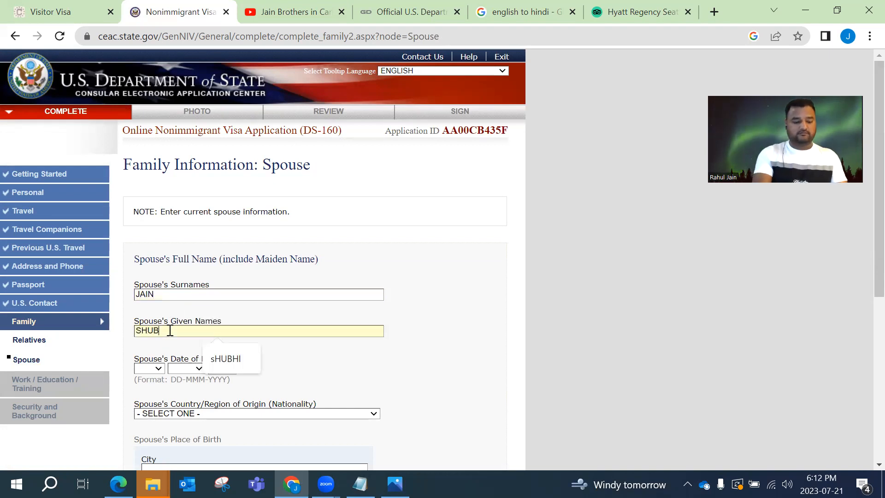
Enter the spouse's full date of birth, including day, month and year
click(158, 368)
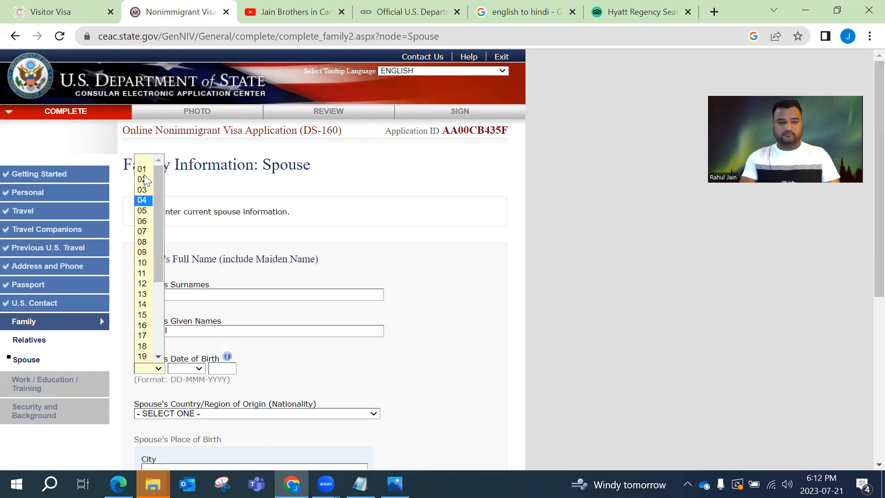
click(143, 169)
click(198, 368)
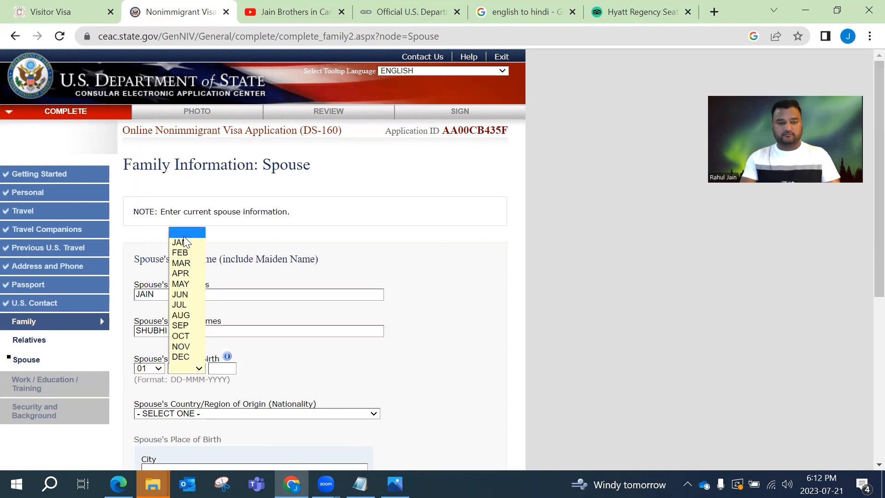
click(181, 242)
click(223, 369)
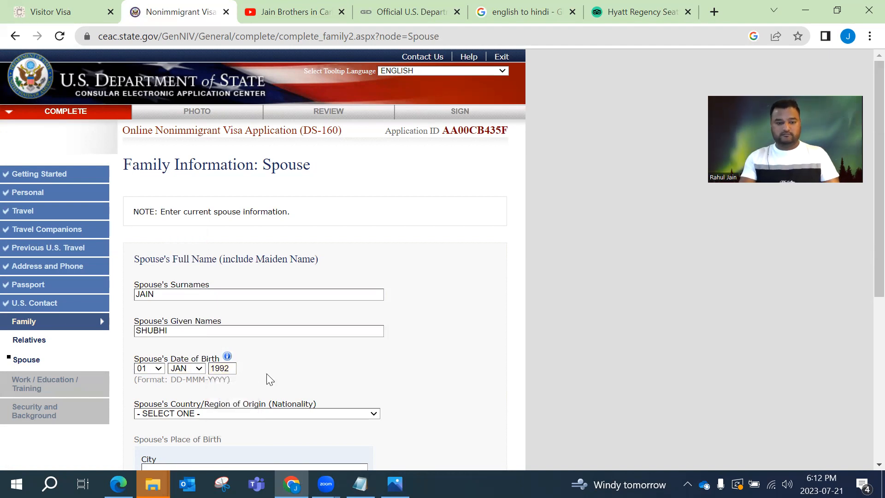
Set the spouse's country of origin (nationality) to INDIA
scroll(182, 297, down, 3)
click(198, 276)
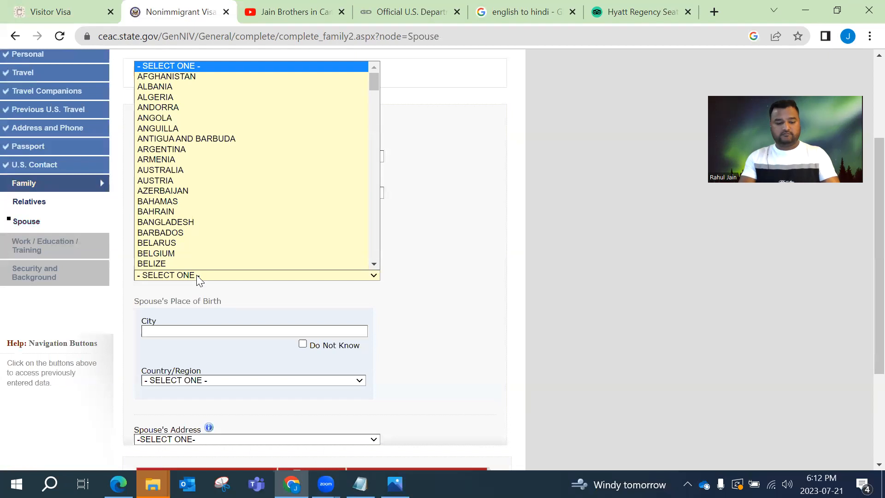
text(in)
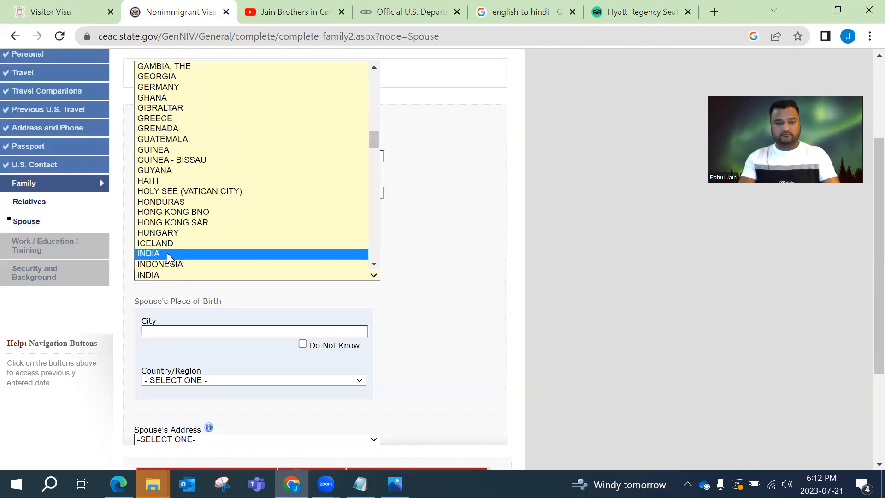
click(167, 252)
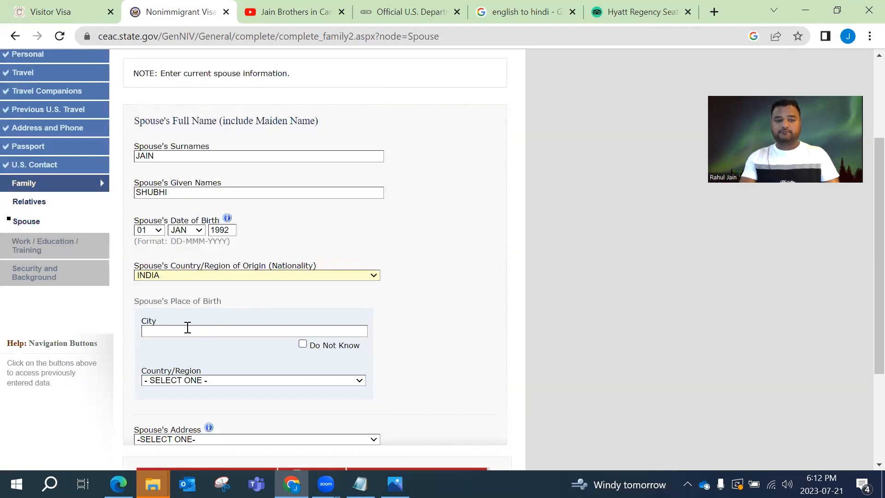
Set the spouse's place of birth to the city DEHRADHUN and the country INDIA
click(188, 330)
click(238, 357)
click(188, 384)
text(ind)
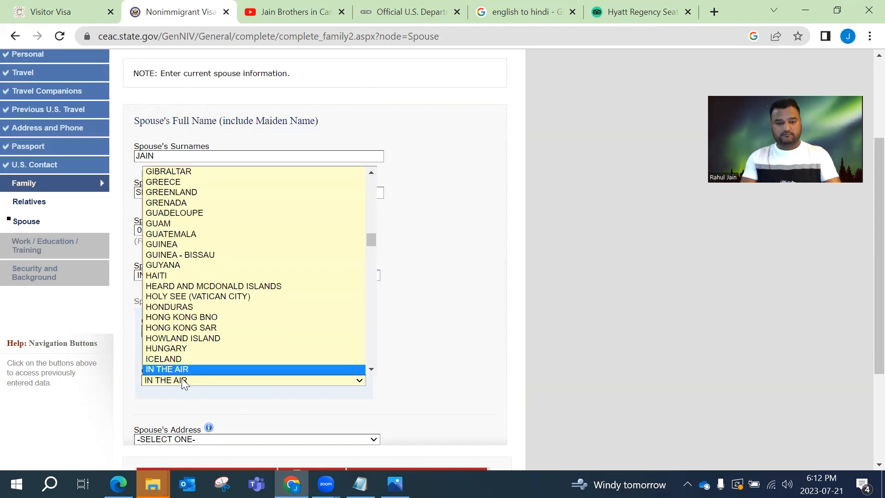
click(170, 369)
Set the spouse's address to SAME AS HOME ADDRESS and check the completed spouse details
scroll(248, 408, down, 3)
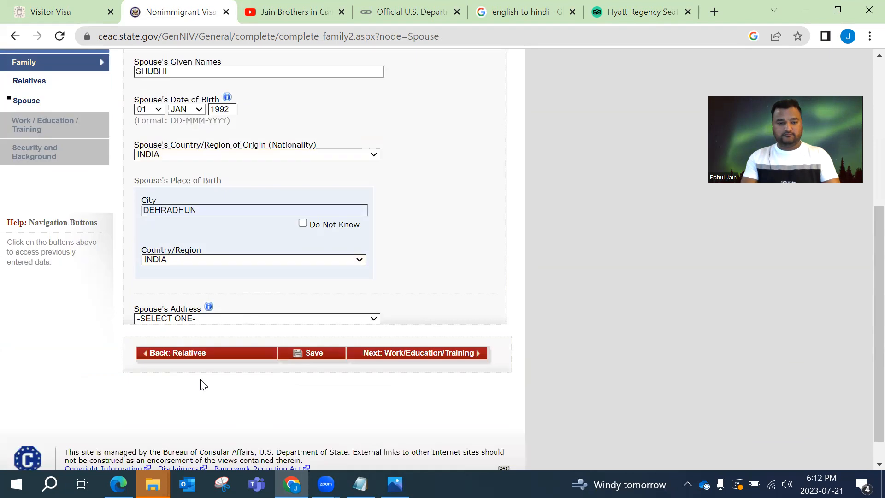
click(211, 301)
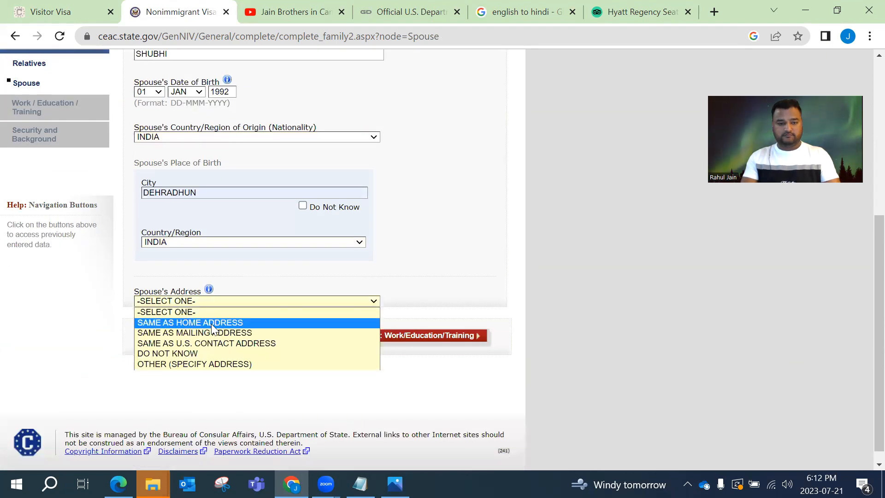
click(209, 323)
scroll(200, 319, up, 3)
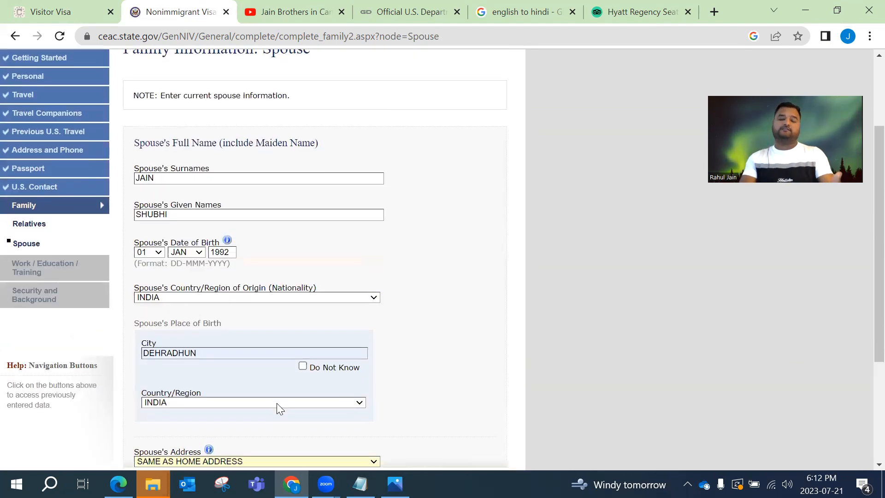
Save the application from the Spouse page, resume it, and proceed to the Work/Education/Training section
scroll(277, 403, down, 4)
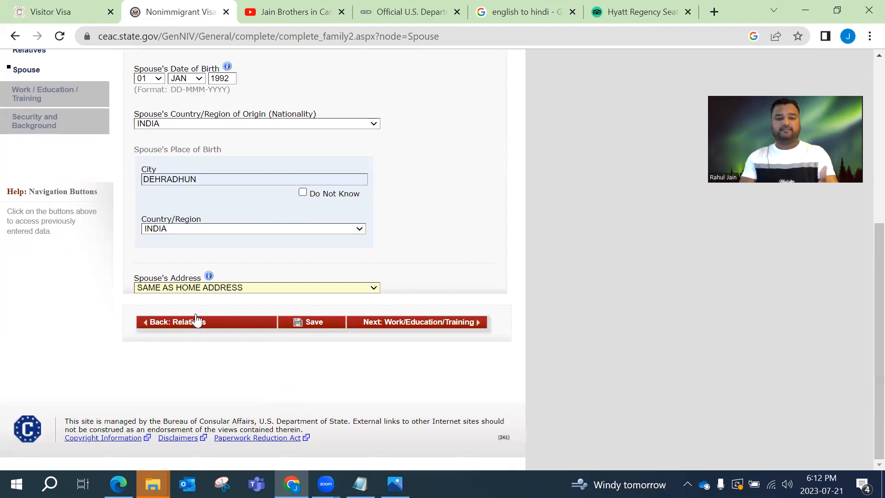
click(324, 327)
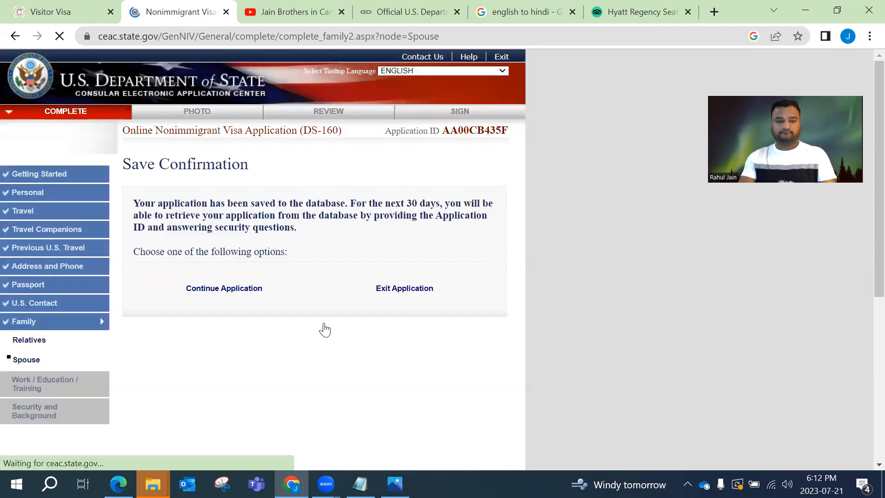
click(234, 287)
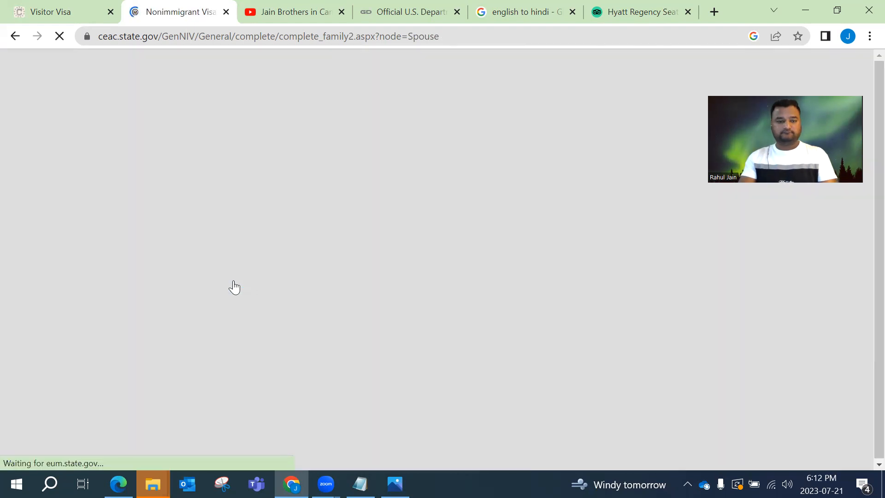
scroll(233, 286, down, 5)
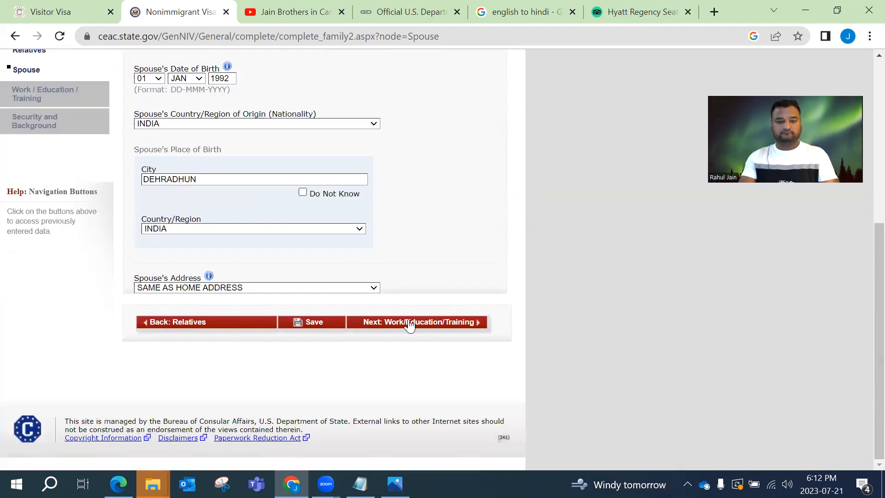
click(410, 325)
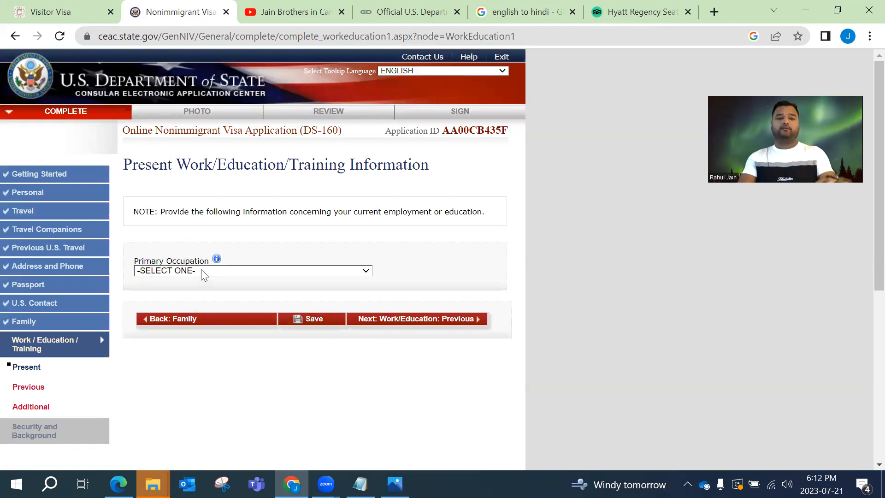
Set the primary occupation to COMPUTER SCIENCE and bring up the present employer fields
click(203, 271)
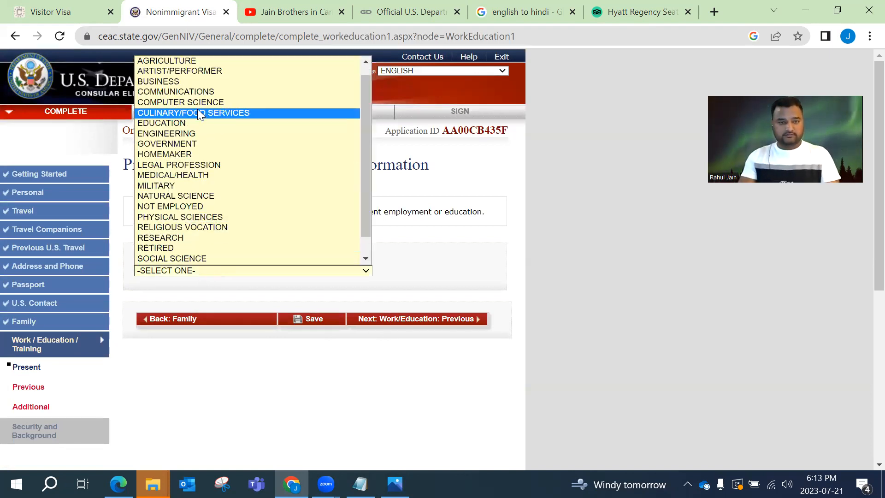
key(Up)
key(Return)
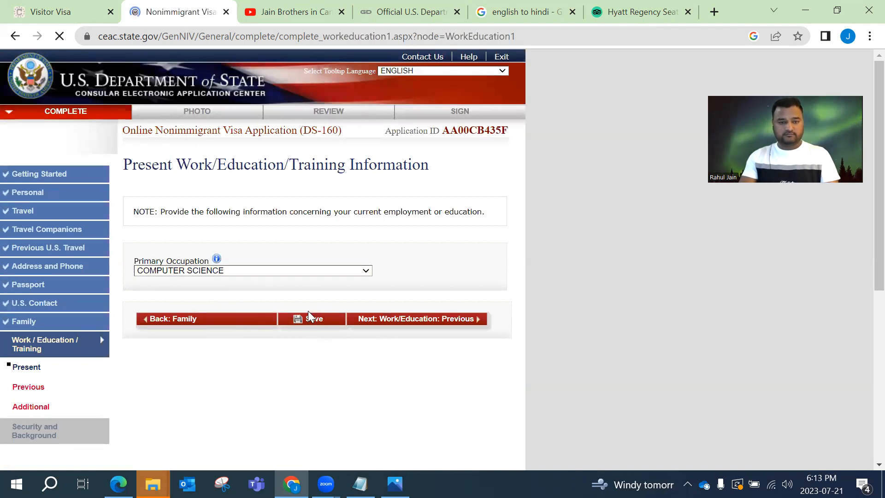
scroll(304, 310, down, 4)
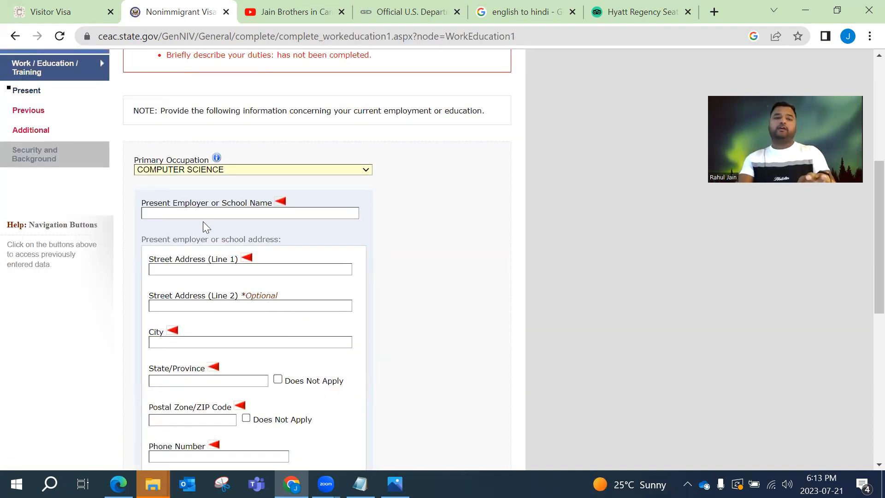
Enter ABC as the present employer name, fill in the first street address line, and set the city to VANCOUVER
click(219, 214)
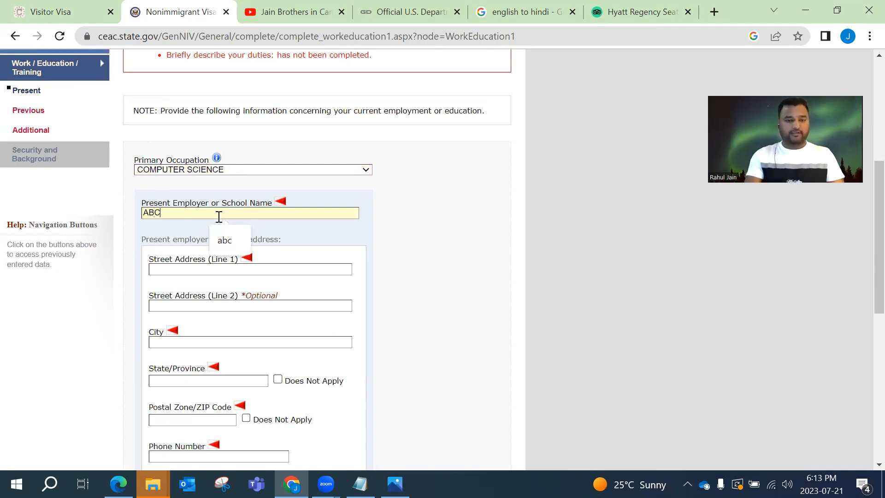
click(172, 272)
text(ABC)
click(162, 339)
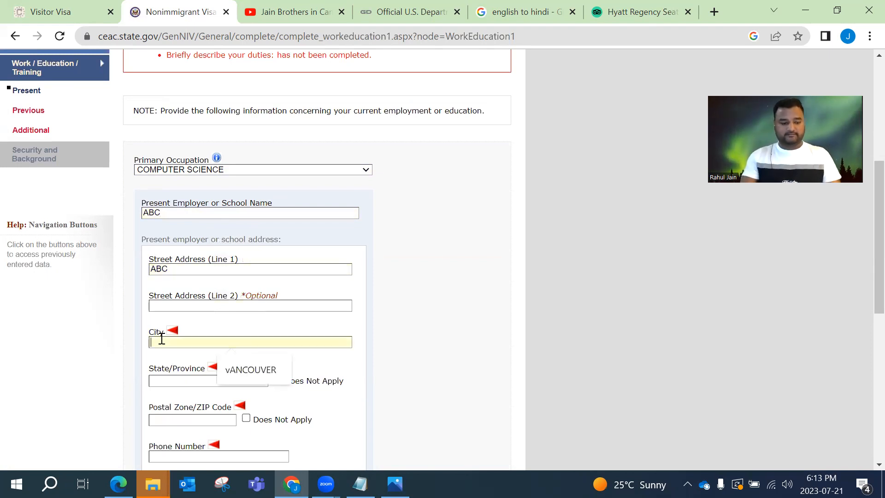
text(V)
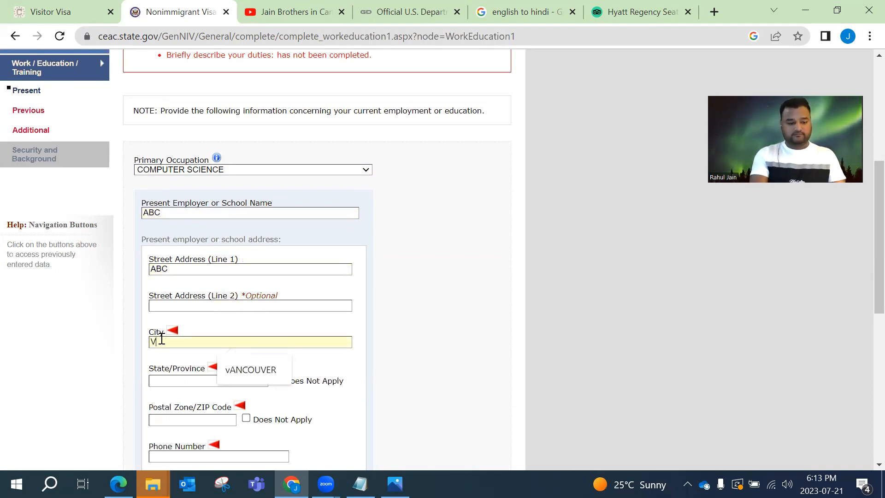
text(ANCOUVER)
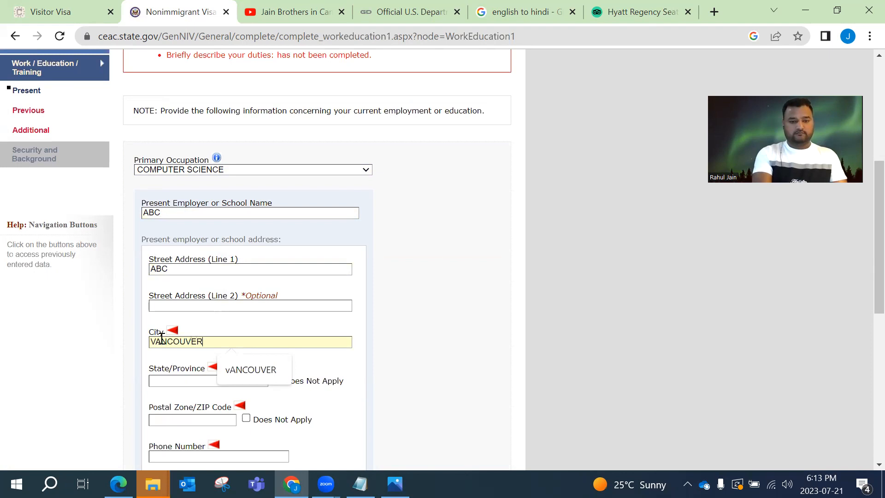
Complete the employer's address with the province BRITISH COLUMBIA and the postal code, and enter the employer's phone number
scroll(186, 440, up, 1)
scroll(187, 440, down, 3)
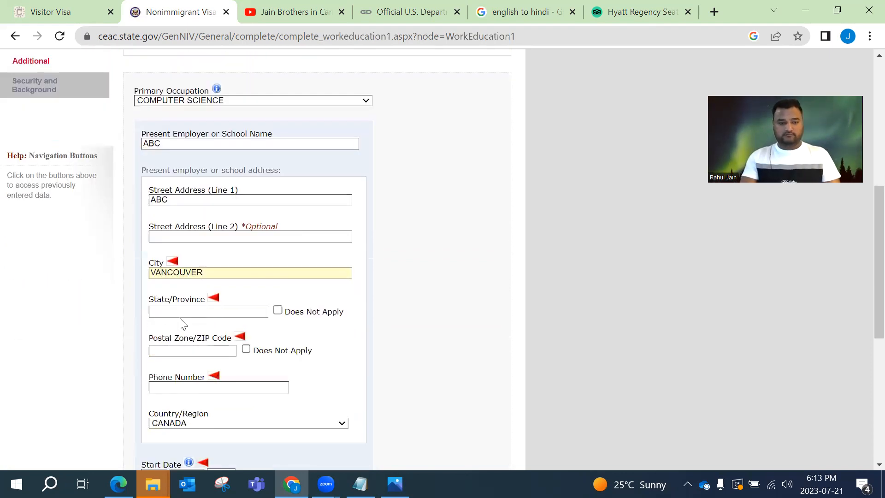
click(176, 316)
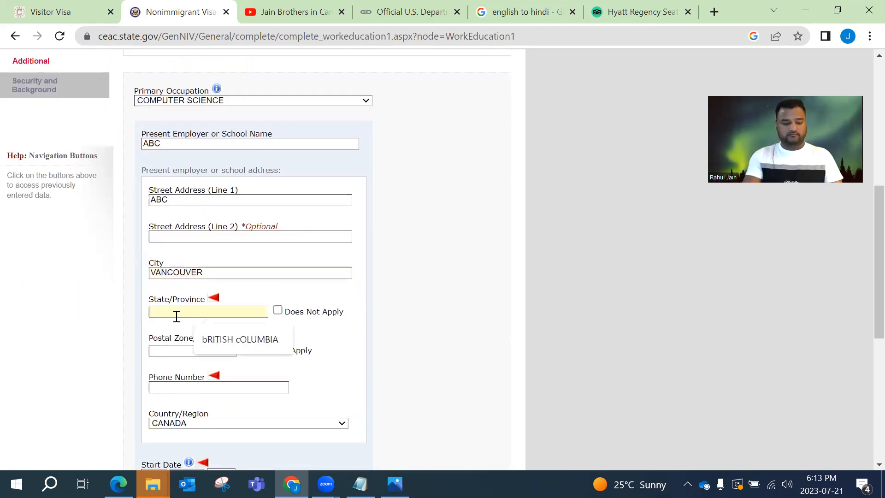
click(203, 339)
click(192, 349)
click(208, 379)
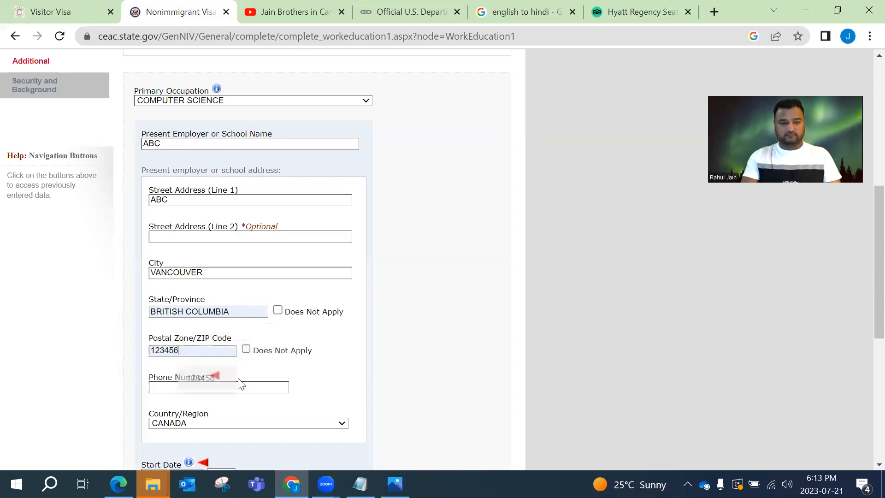
scroll(316, 340, down, 3)
click(191, 183)
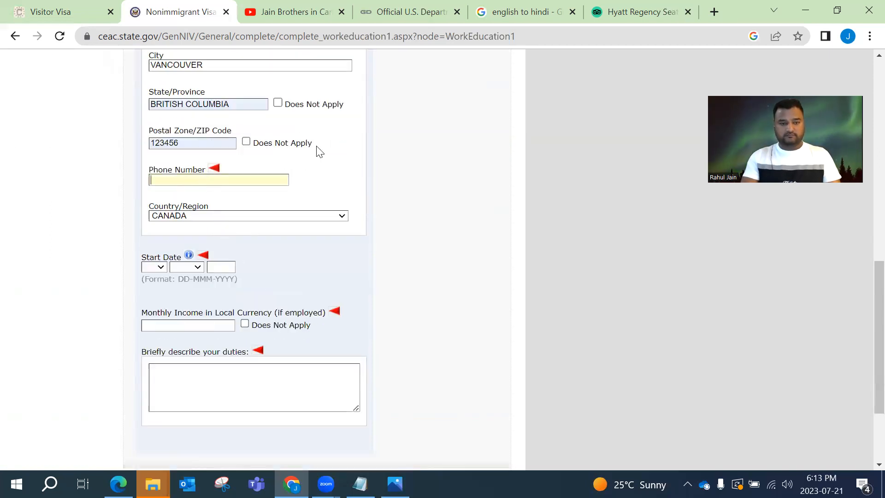
text(256456456)
Set the start date of the present employment to 01 JAN 2020
click(152, 268)
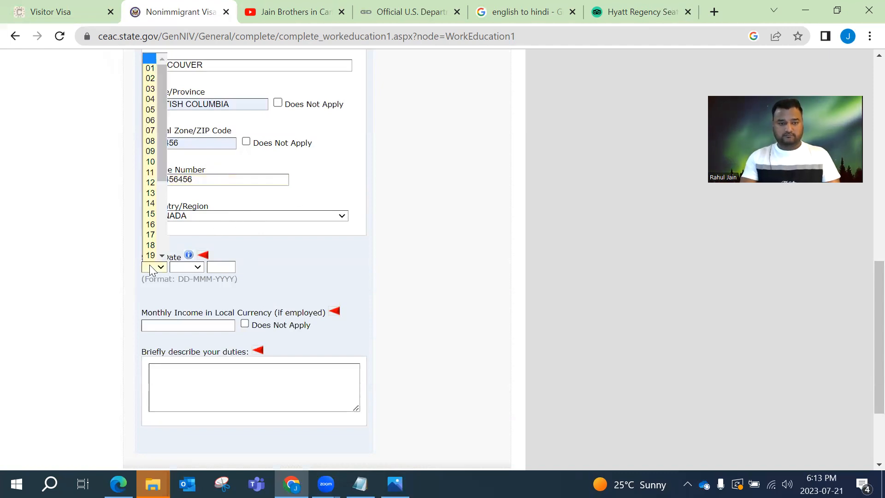
scroll(95, 247, up, 3)
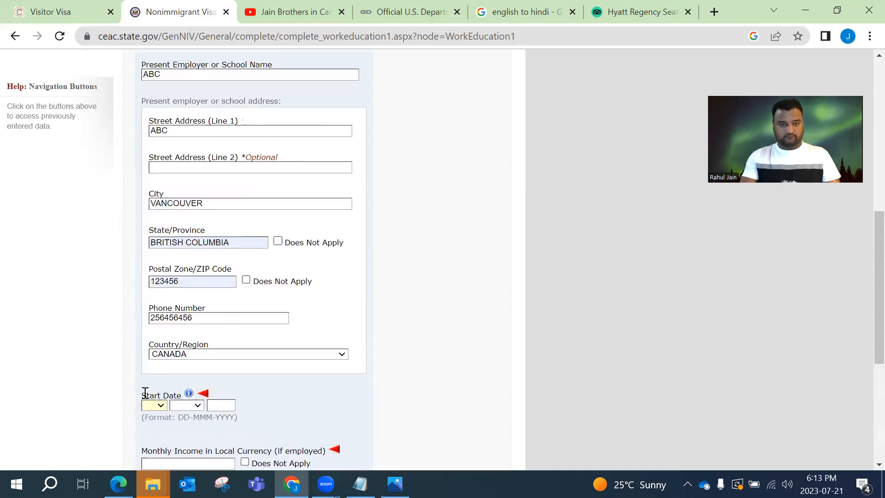
click(157, 406)
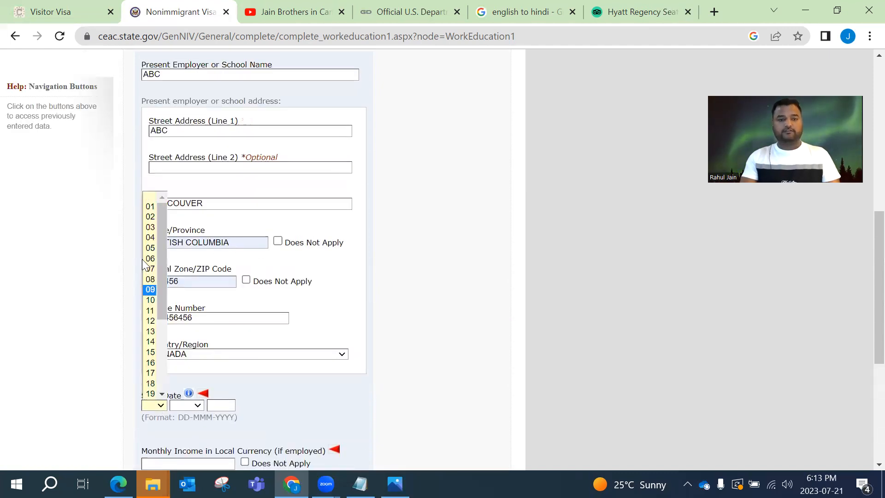
click(153, 208)
click(196, 405)
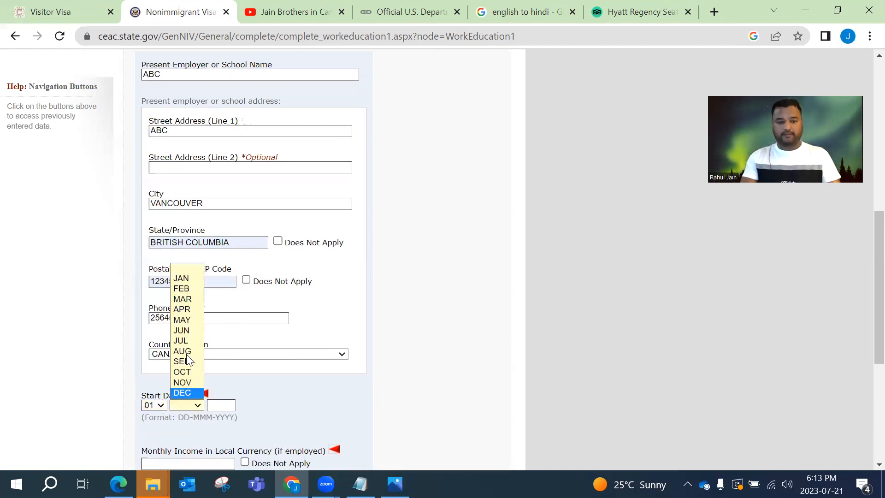
click(182, 279)
click(222, 406)
text(202)
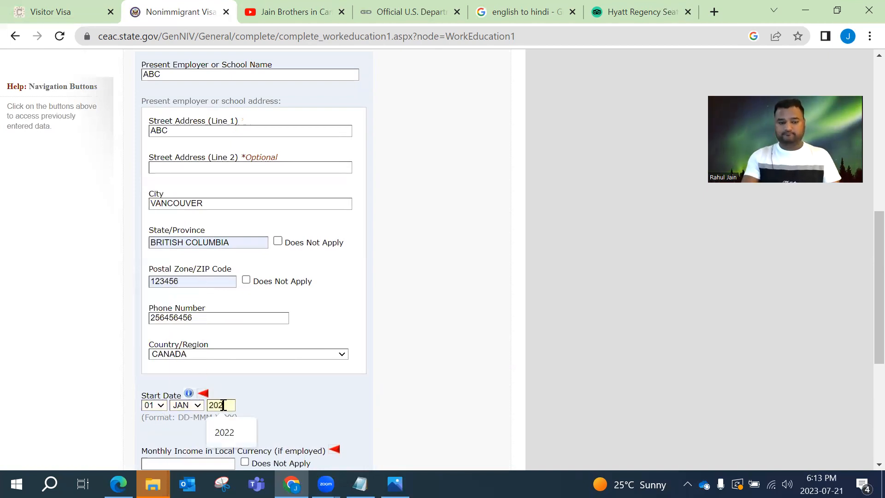
text(2)
key(BackSpace)
text(0)
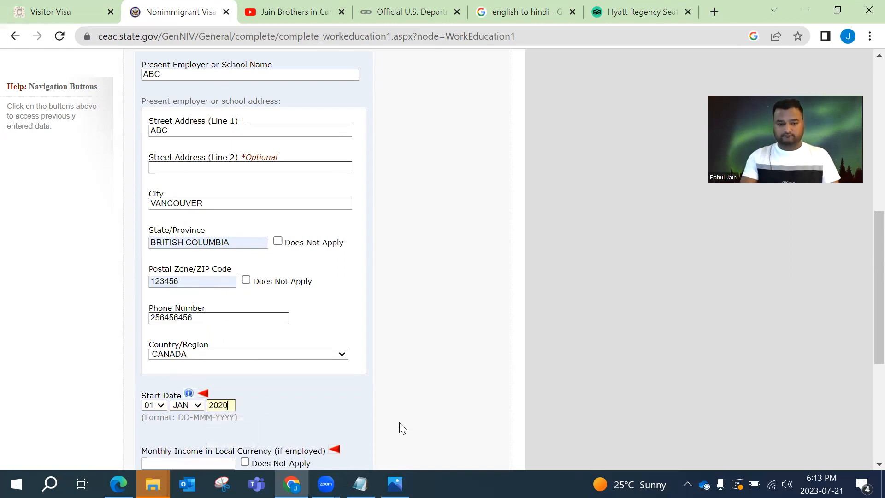
Set the monthly income in local currency to 4000 and describe the job duties as ABC
scroll(401, 422, down, 3)
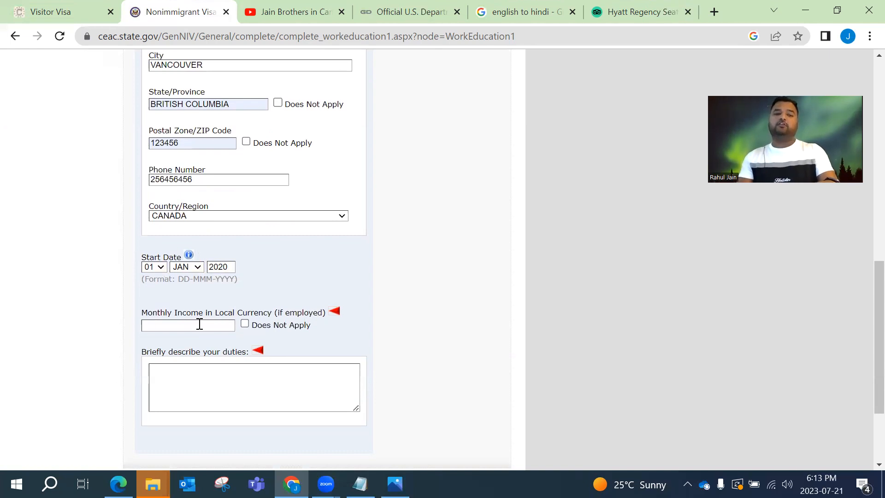
click(200, 325)
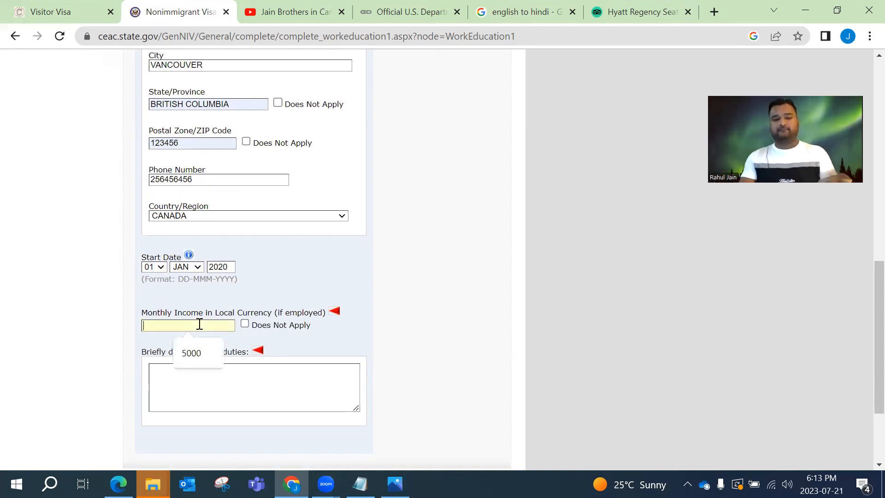
text(4000)
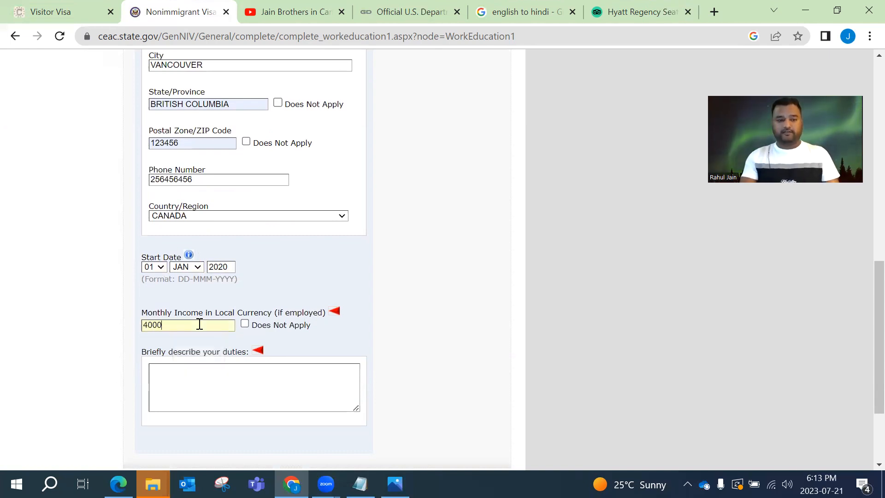
click(211, 373)
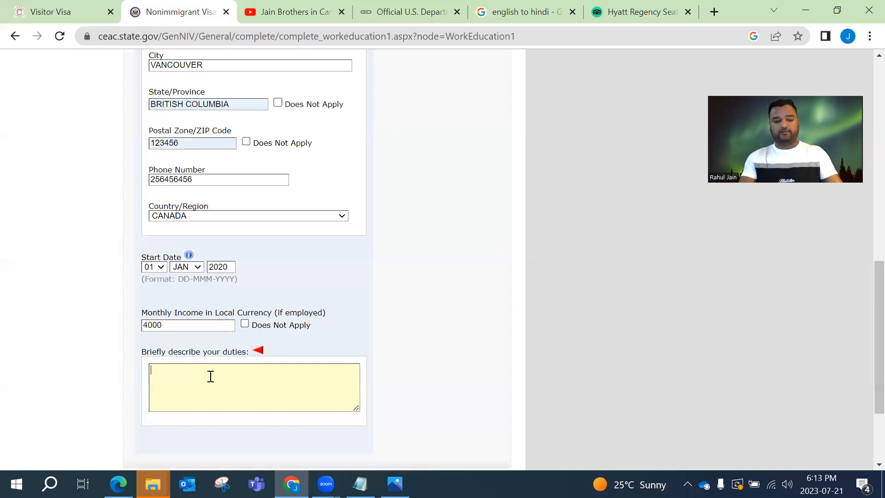
text(ABC)
click(484, 405)
Save the application from the present work page, resume it, and proceed to the Previous Work/Education/Training page
scroll(485, 405, down, 3)
click(338, 376)
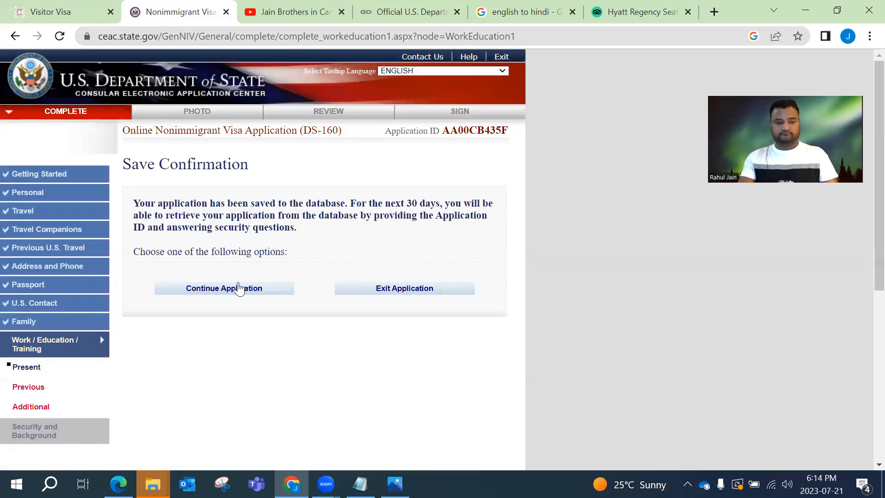
click(239, 289)
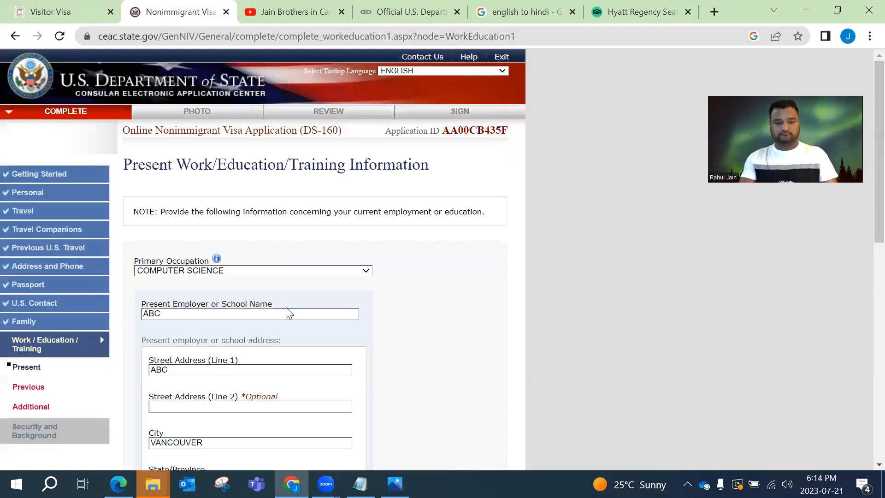
scroll(286, 309, down, 10)
click(415, 391)
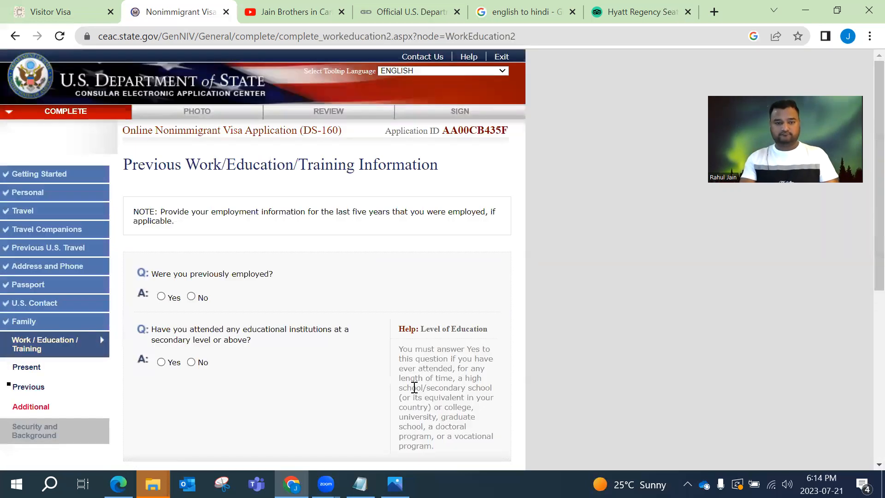
Look through the employer fields that a Yes answer requires, and answer No to having been previously employed
scroll(258, 309, down, 1)
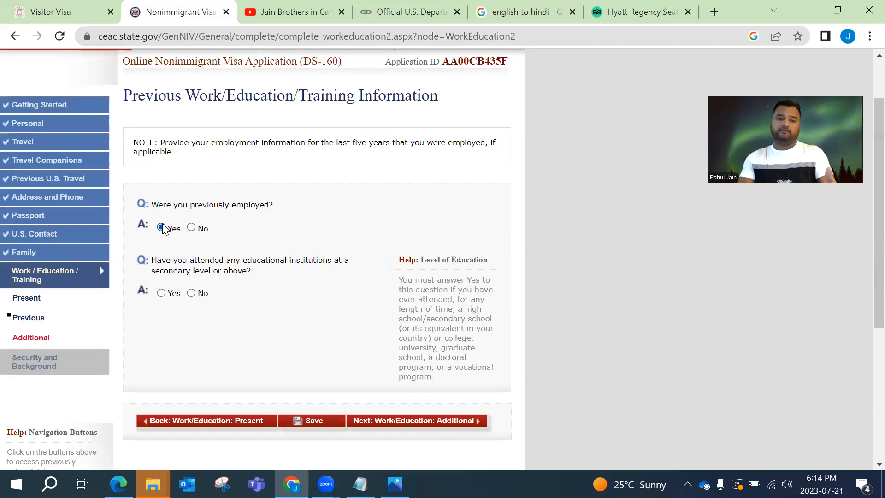
scroll(238, 338, down, 3)
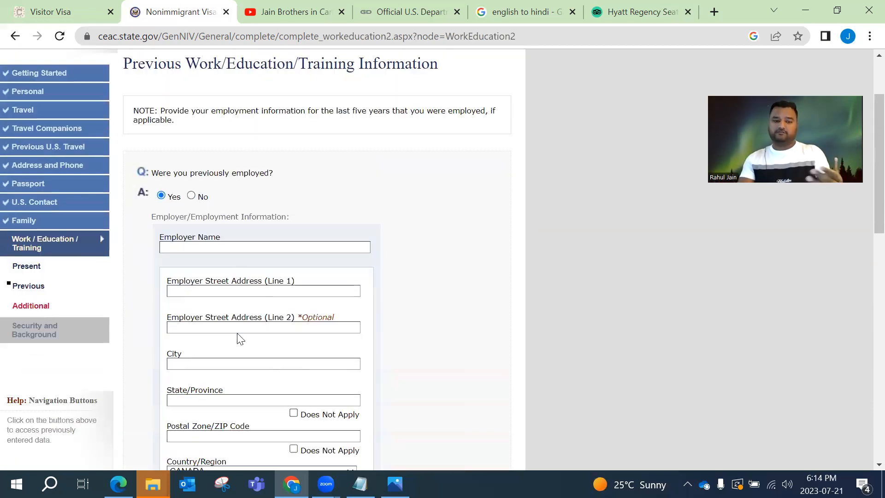
scroll(234, 303, down, 9)
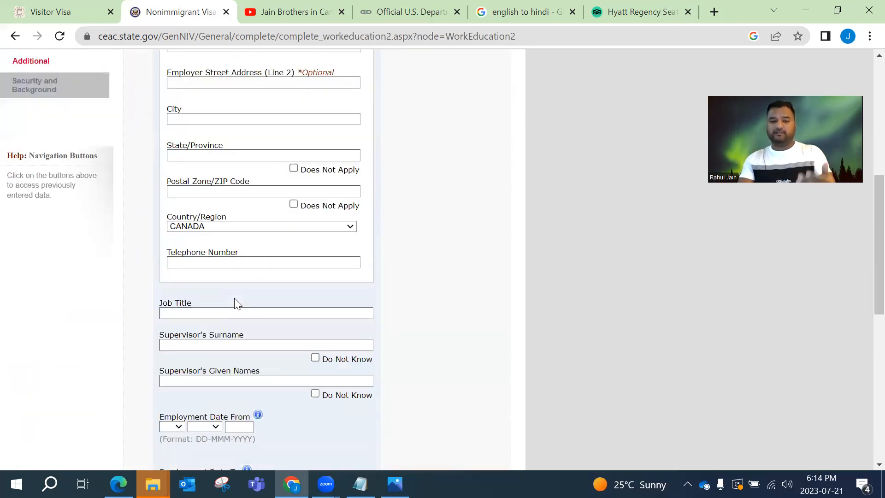
scroll(235, 298, up, 4)
scroll(236, 304, up, 8)
click(192, 298)
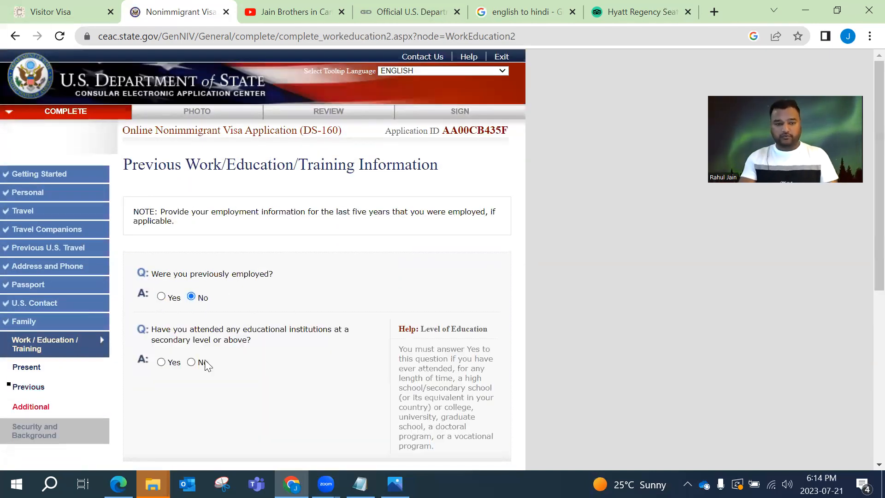
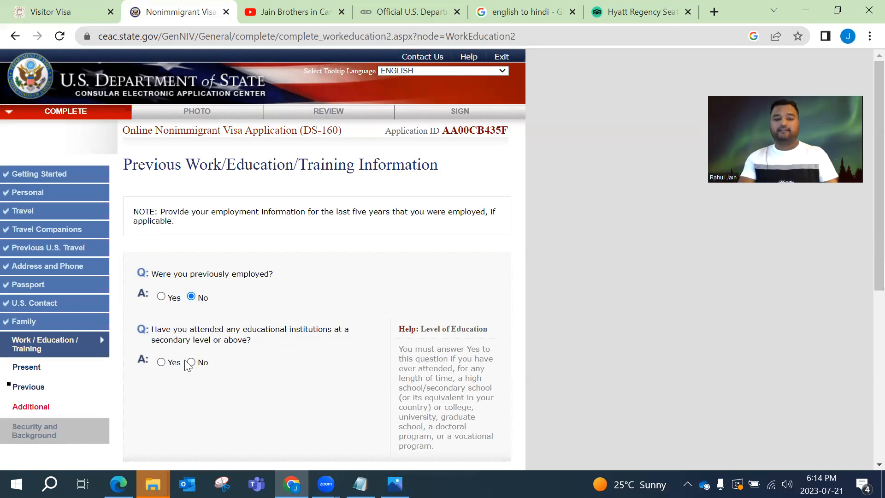
Answer Yes to having attended educational institutions at secondary level or above, and enter VIU as the institution with its street address
click(170, 366)
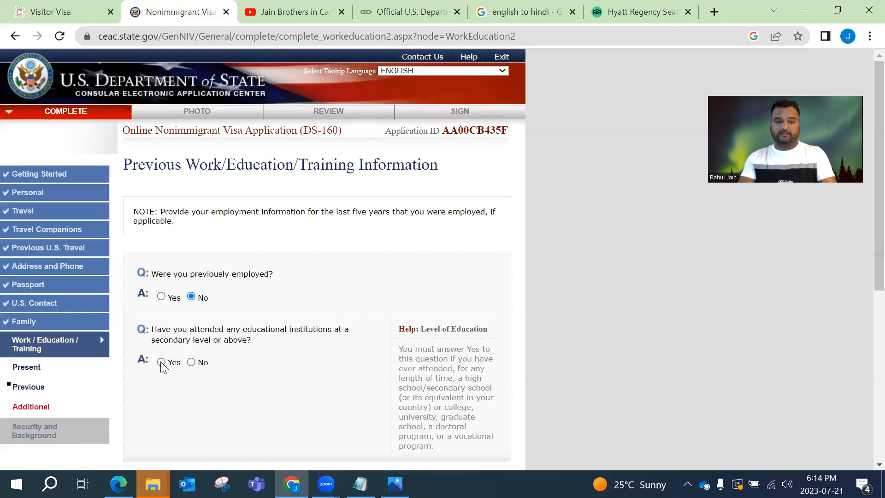
scroll(231, 357, down, 1)
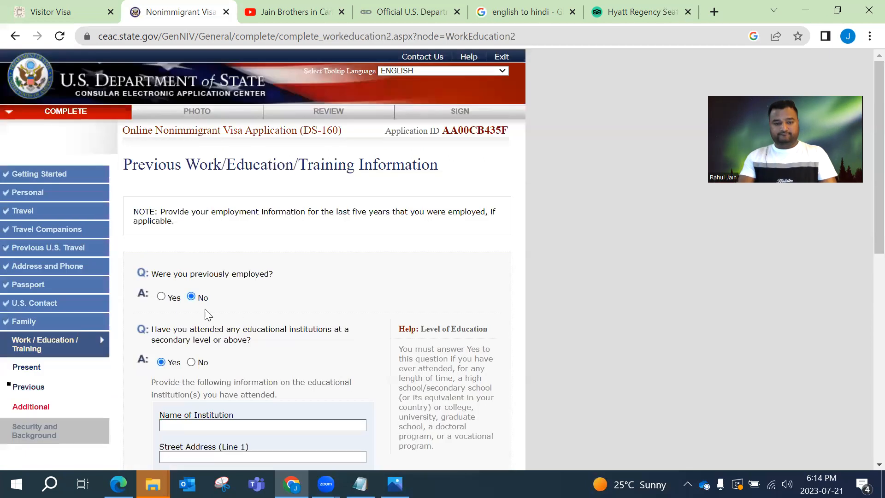
scroll(198, 351, down, 2)
scroll(190, 346, down, 1)
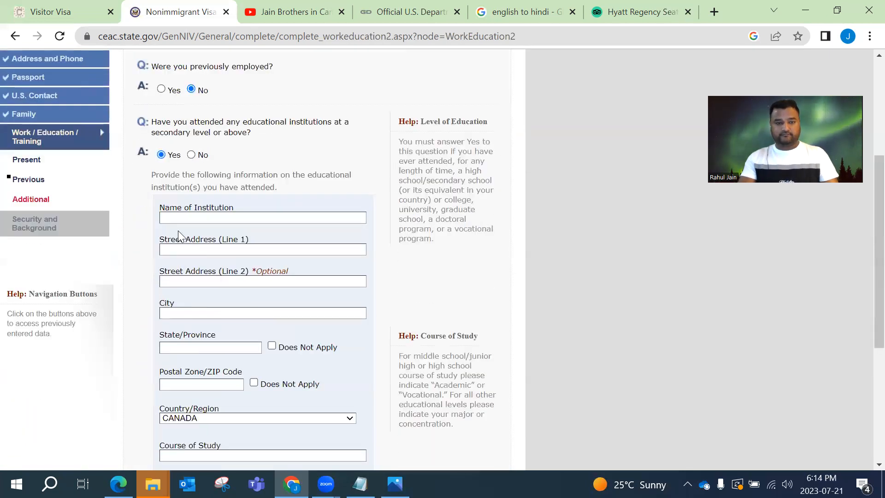
click(205, 220)
text(VIU)
click(220, 251)
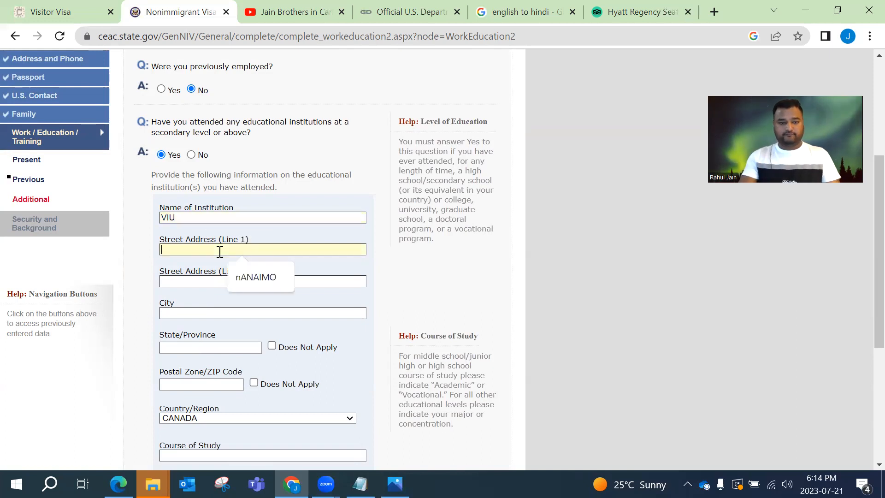
text(5TH STREET)
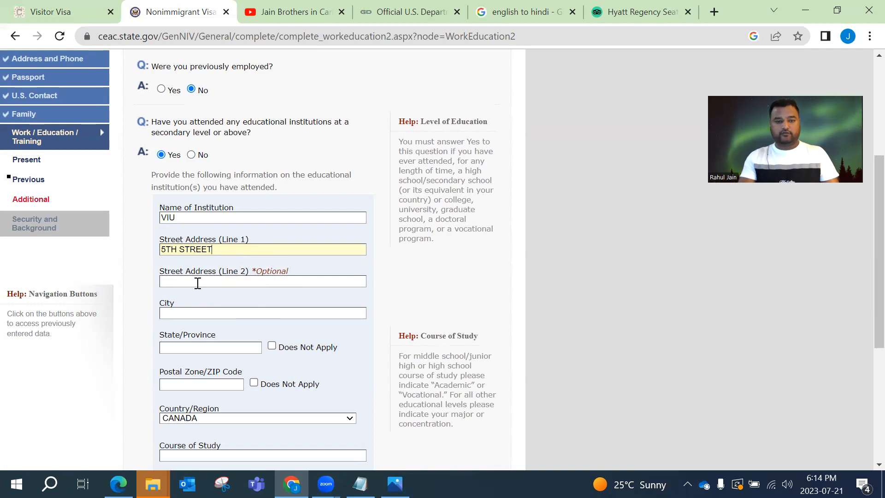
Set the institution's city to NANAIMO and its state/province to BRITISH COLUMBIA, and fill in the postal code
click(199, 313)
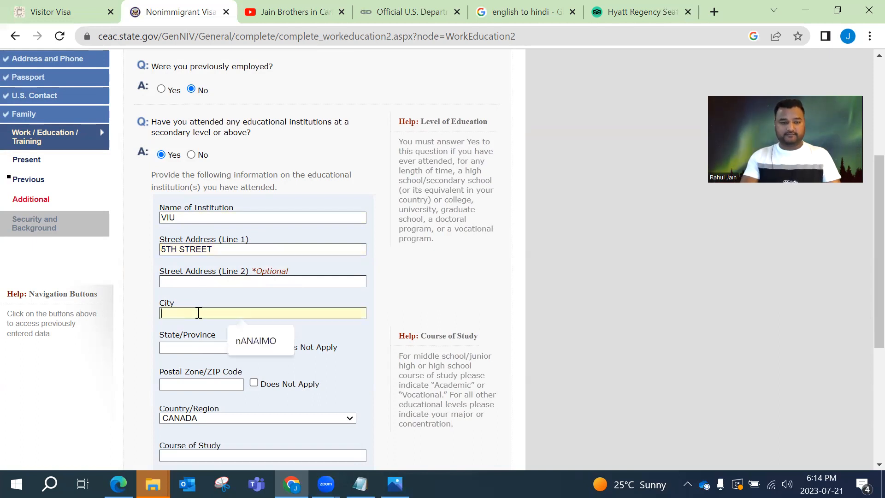
click(250, 345)
click(207, 349)
click(229, 375)
click(202, 384)
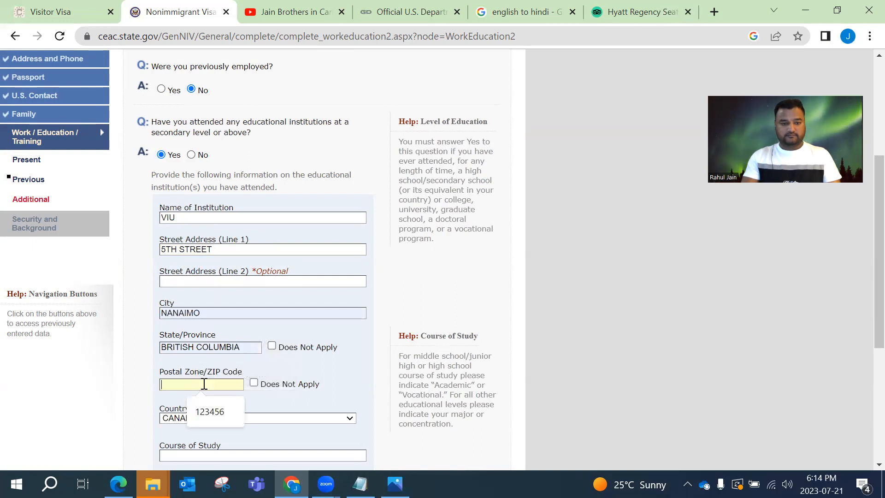
click(215, 410)
Enter PROJECT MANAGEMENT as the course of study at the institution
scroll(366, 380, down, 3)
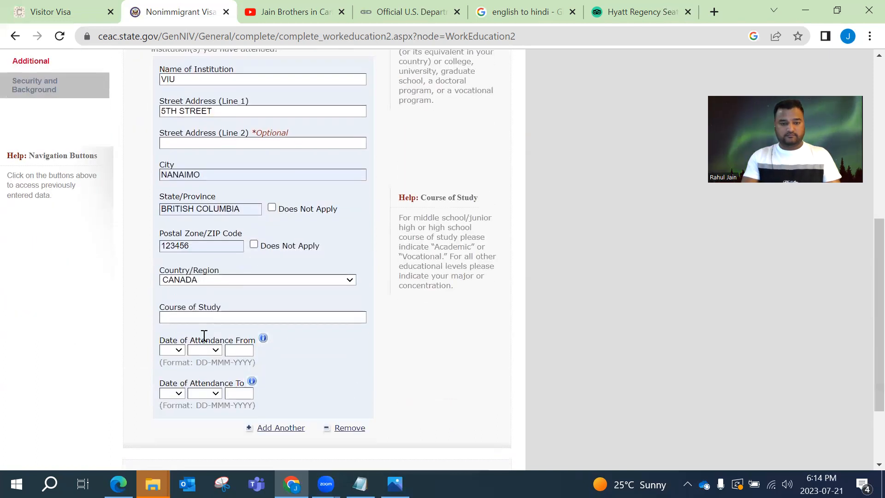
click(208, 318)
click(258, 345)
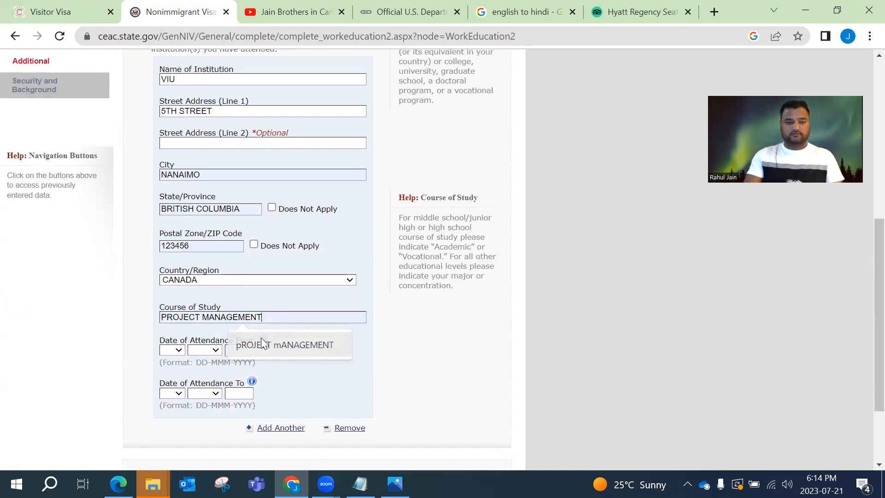
Set the institution's Date of Attendance From to 01 JAN 2020
click(172, 350)
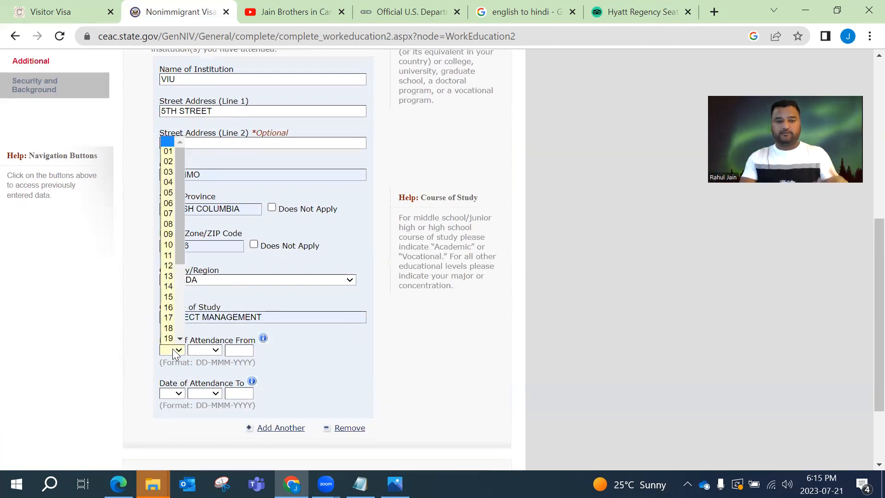
click(169, 151)
click(205, 349)
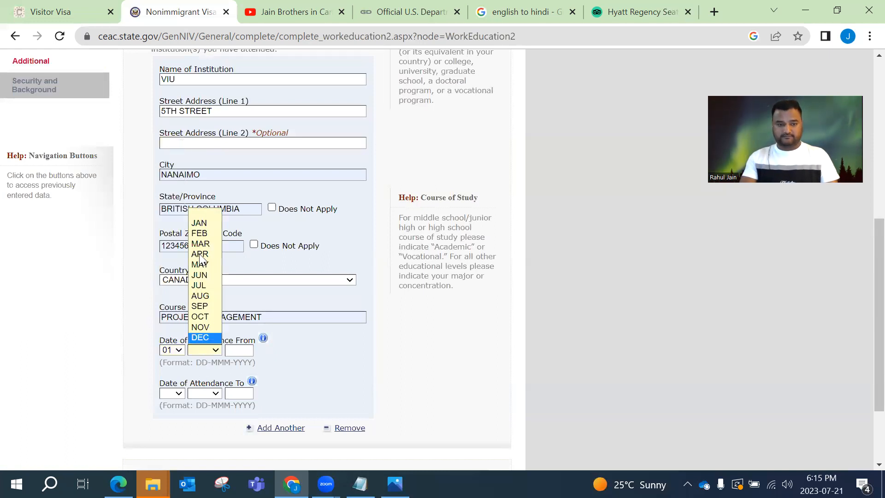
click(202, 220)
click(239, 351)
text(2022)
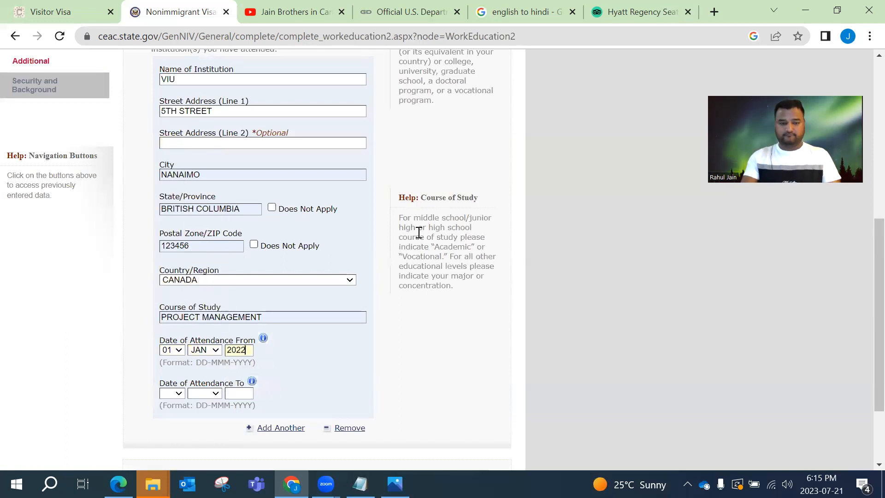
text(0)
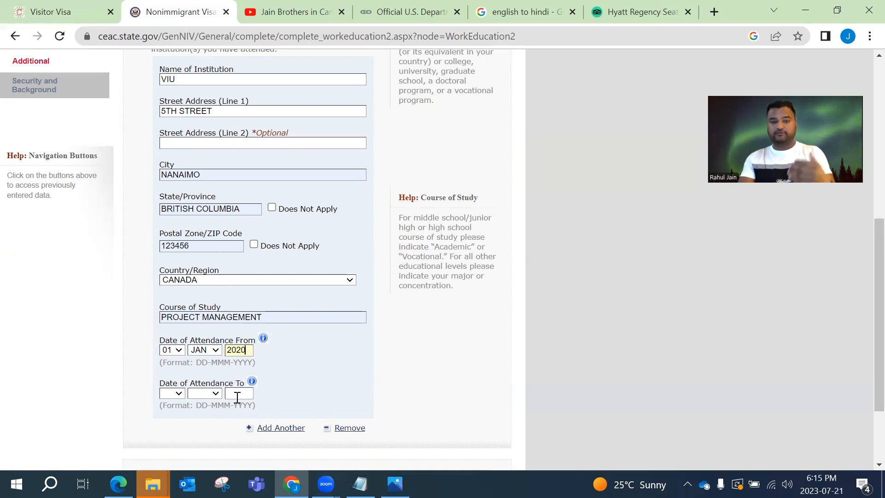
Set the institution's Date of Attendance To to 21 JUL 2023
click(178, 393)
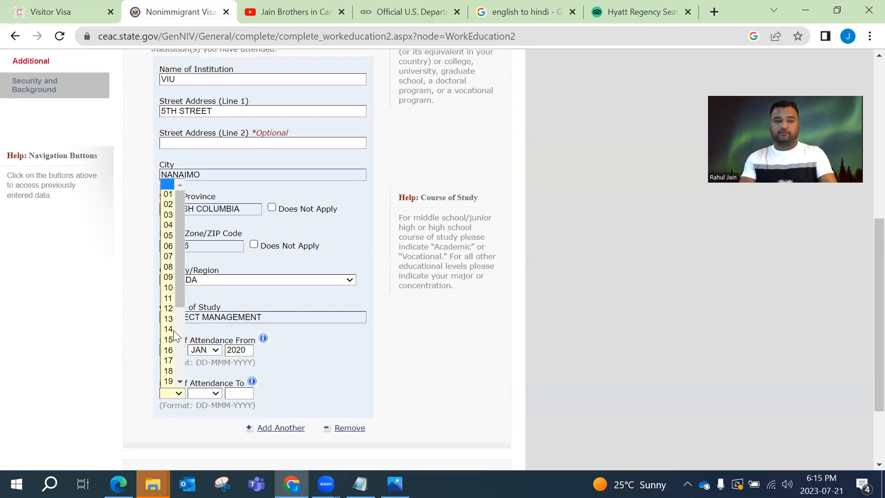
scroll(170, 333, down, 3)
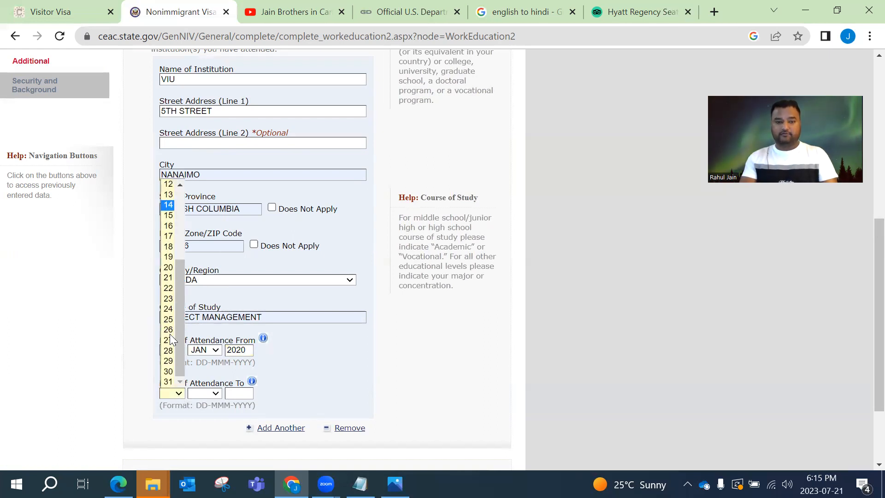
click(169, 278)
click(211, 395)
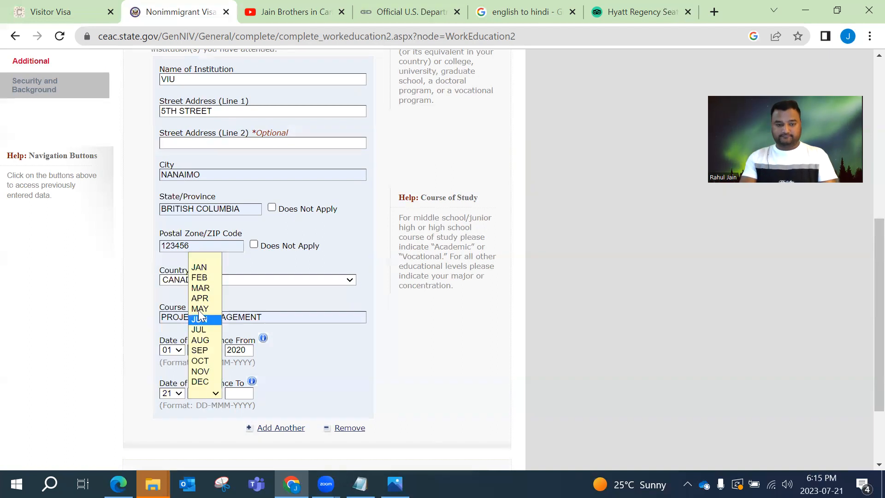
click(217, 330)
click(239, 393)
text(2023)
click(340, 362)
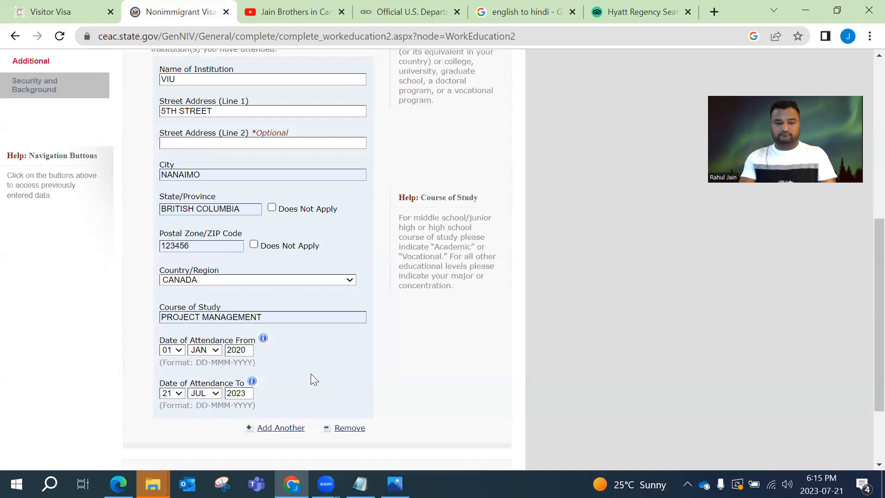
Try to save the application from the Previous Work/Education/Training page
scroll(314, 398, down, 2)
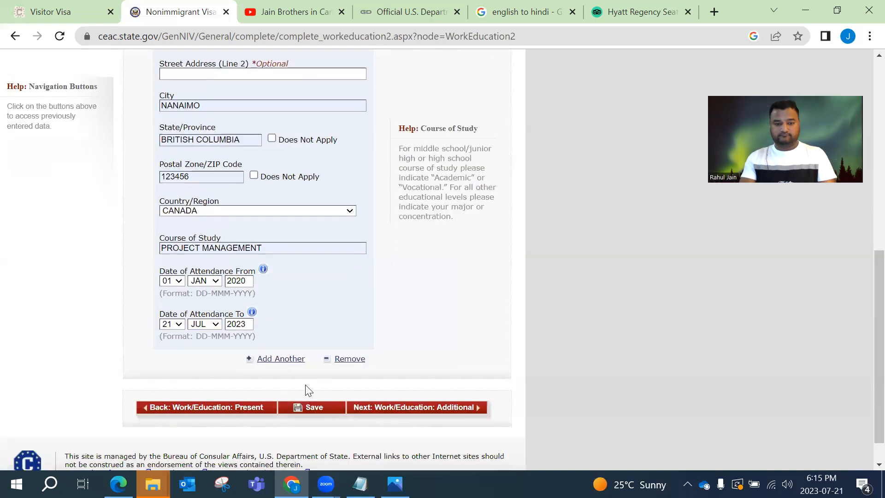
scroll(300, 406, down, 1)
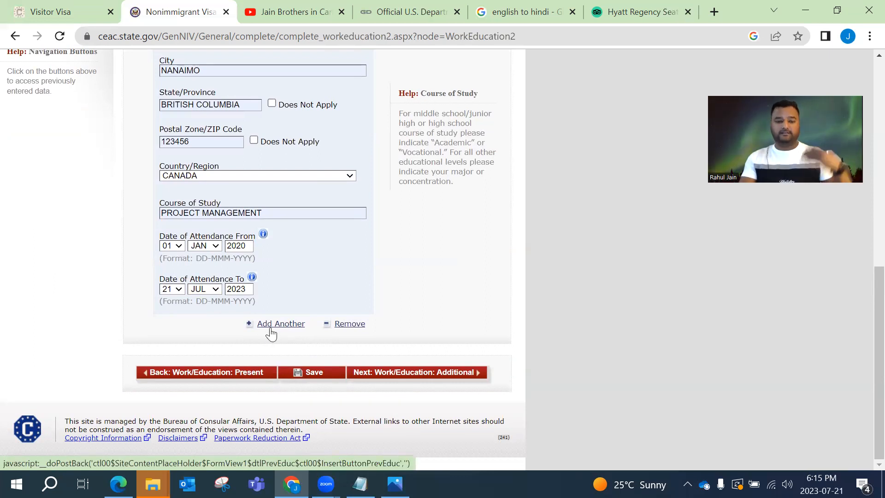
click(302, 373)
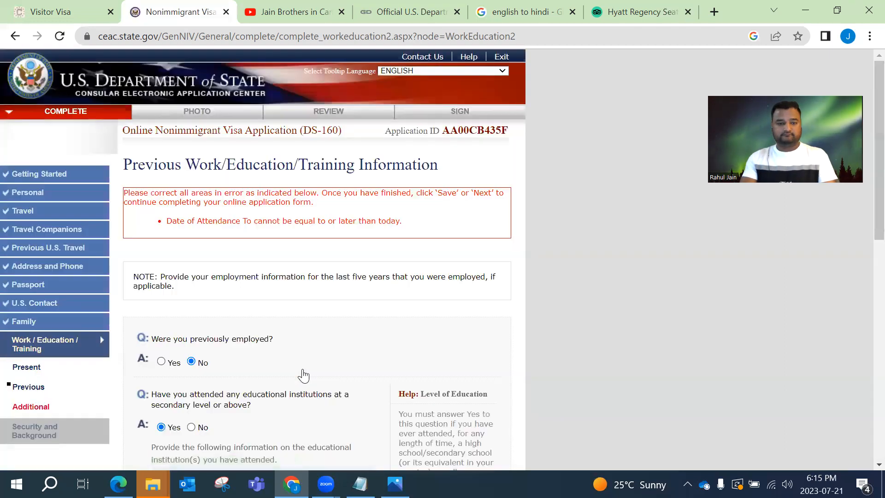
Correct the day of the institution's Date of Attendance To to 20
scroll(302, 374, down, 10)
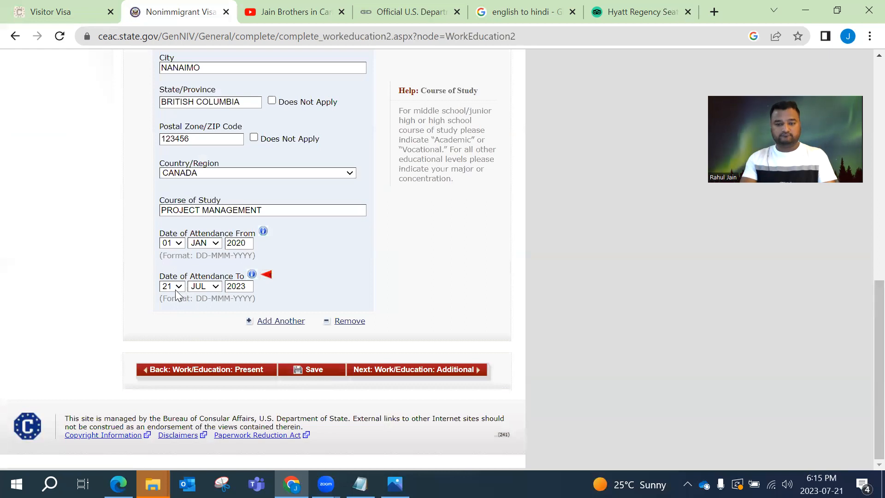
scroll(178, 303, up, 10)
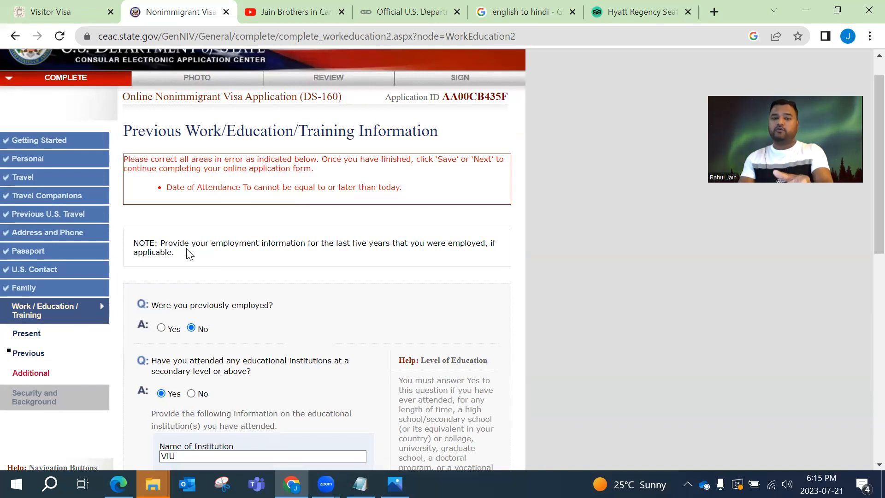
scroll(210, 251, down, 10)
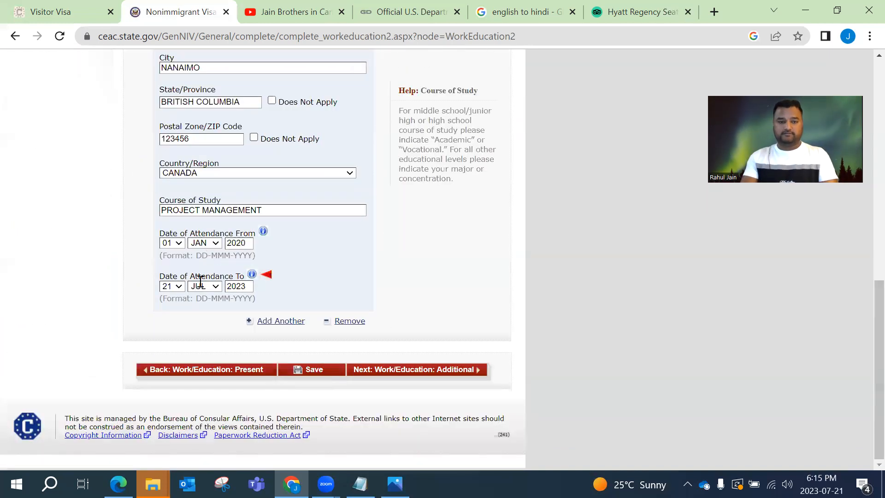
click(178, 286)
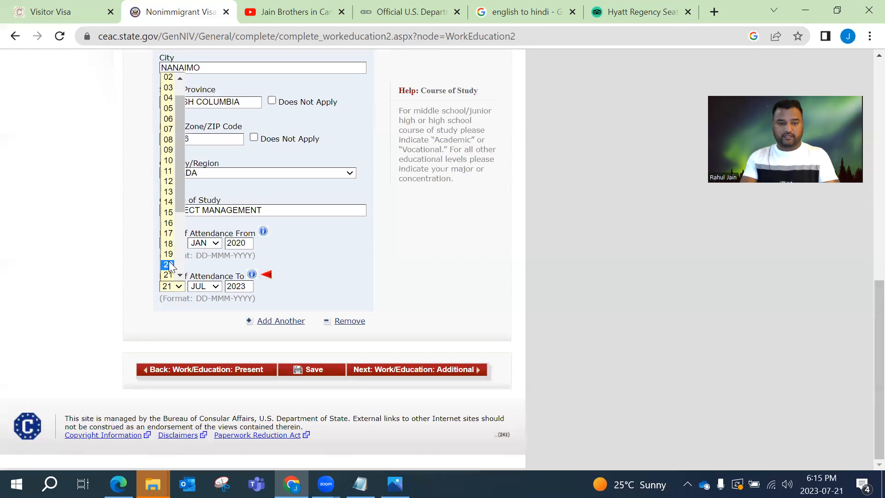
click(168, 265)
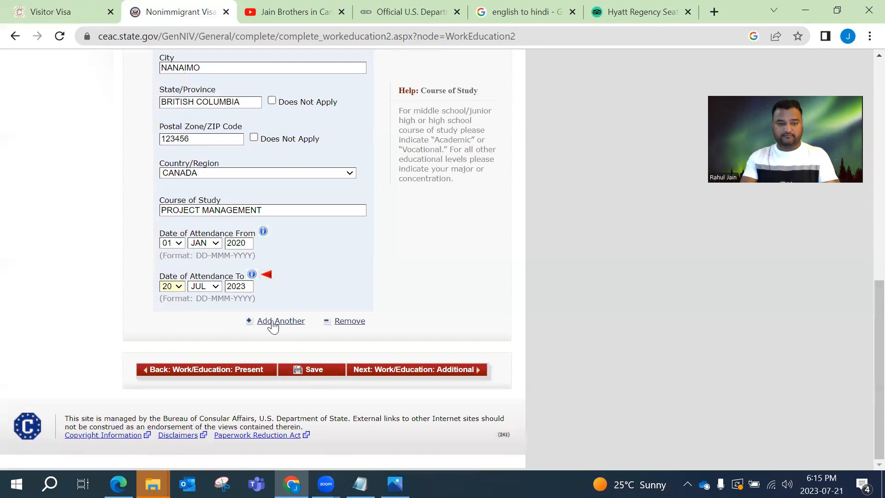
Save the application from the previous work and education page, resume it, and proceed to the Additional Work/Education/Training page
click(304, 370)
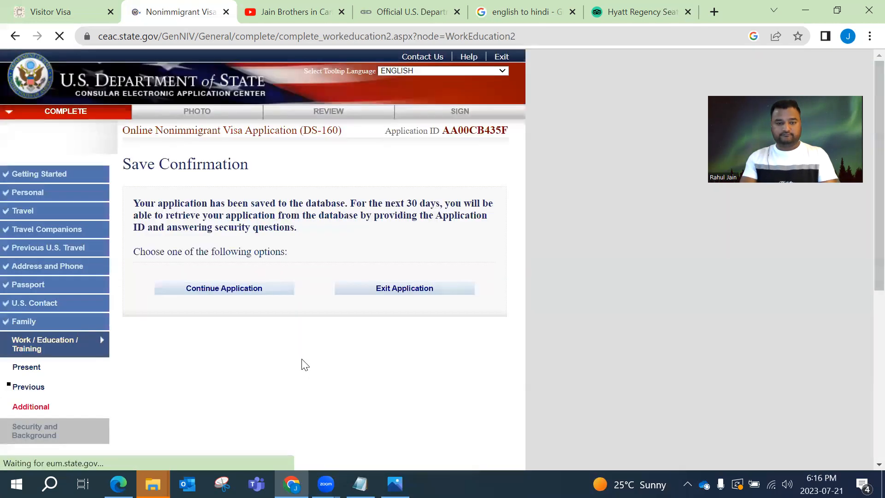
click(227, 289)
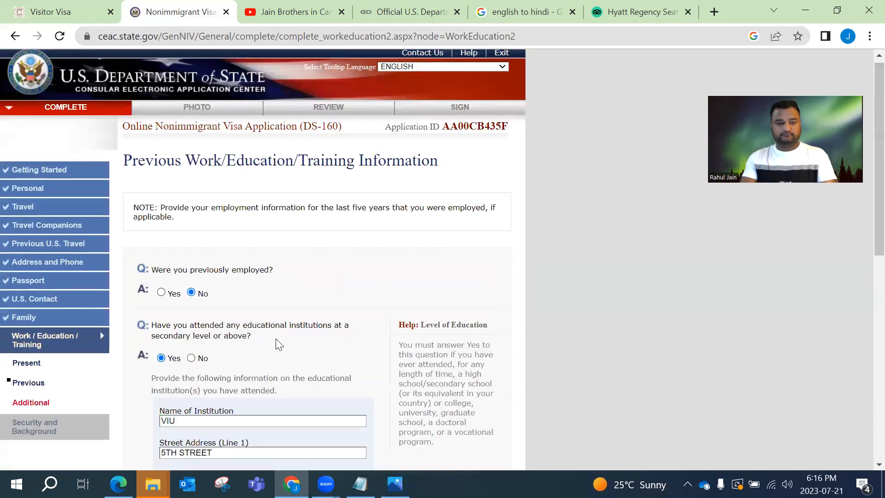
click(406, 373)
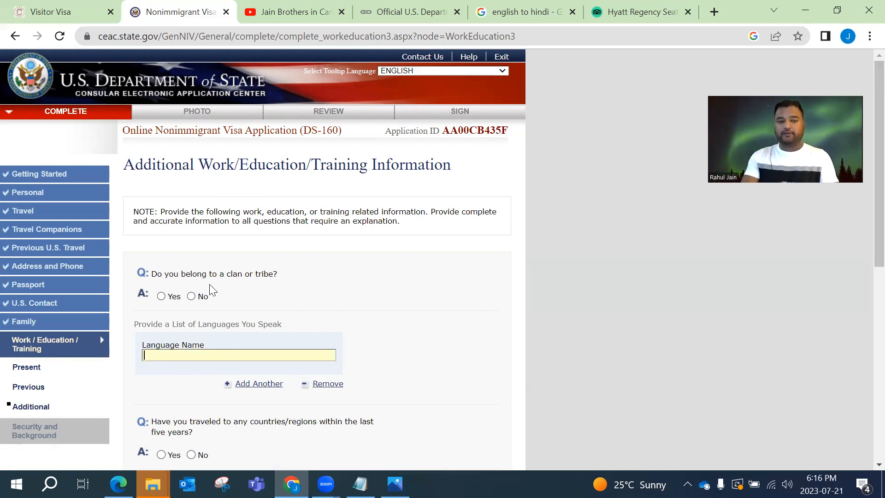
Answer No to belonging to a clan or tribe, and list ENGLISH and HINDI as the languages spoken
click(192, 297)
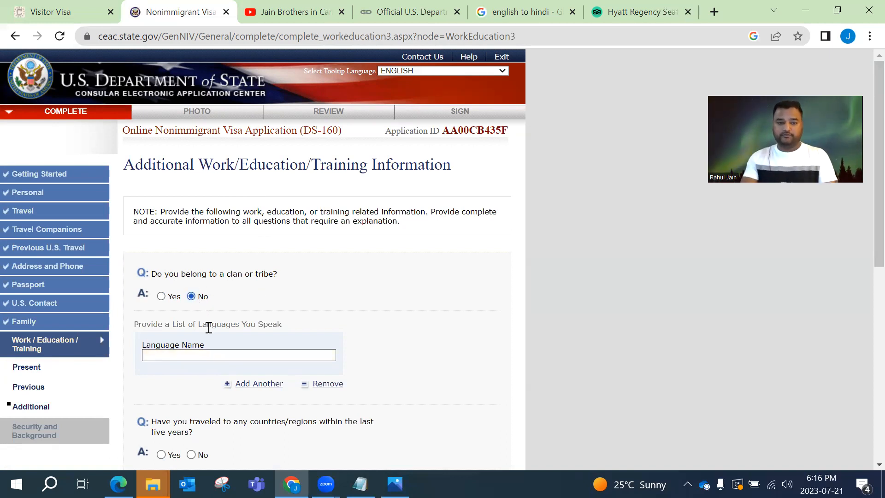
click(202, 351)
text(ENGL)
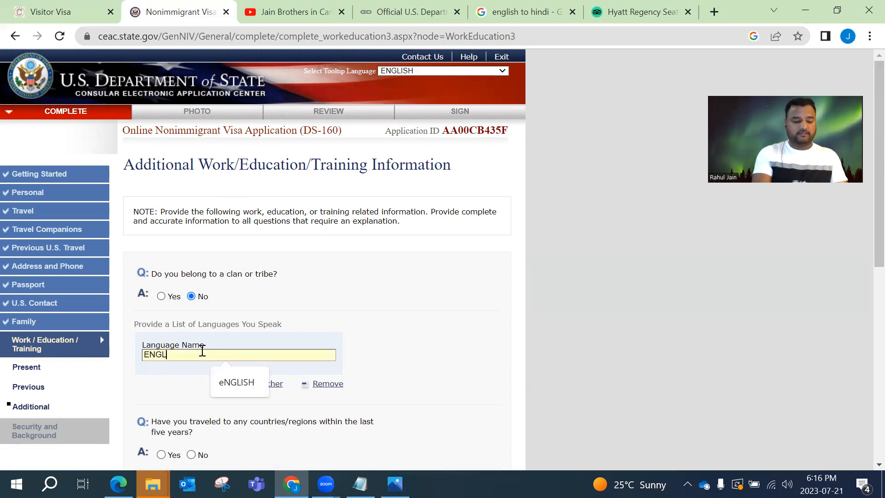
text(ISH)
click(258, 395)
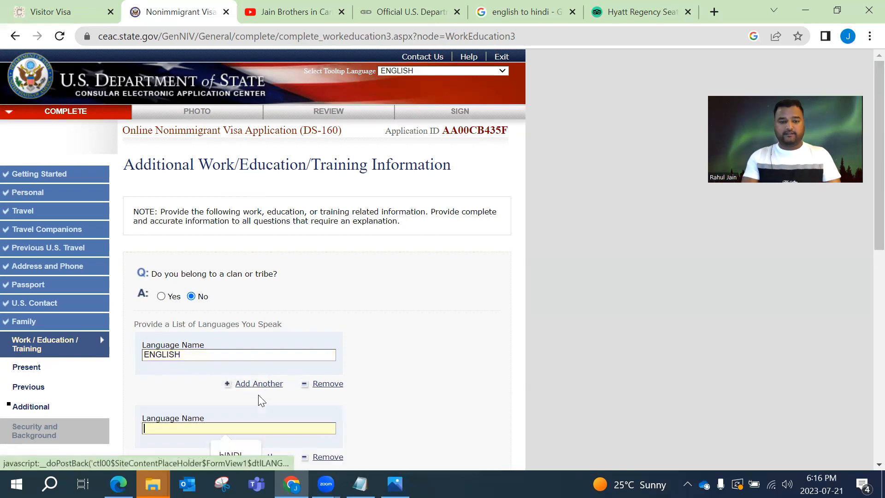
text(HIND)
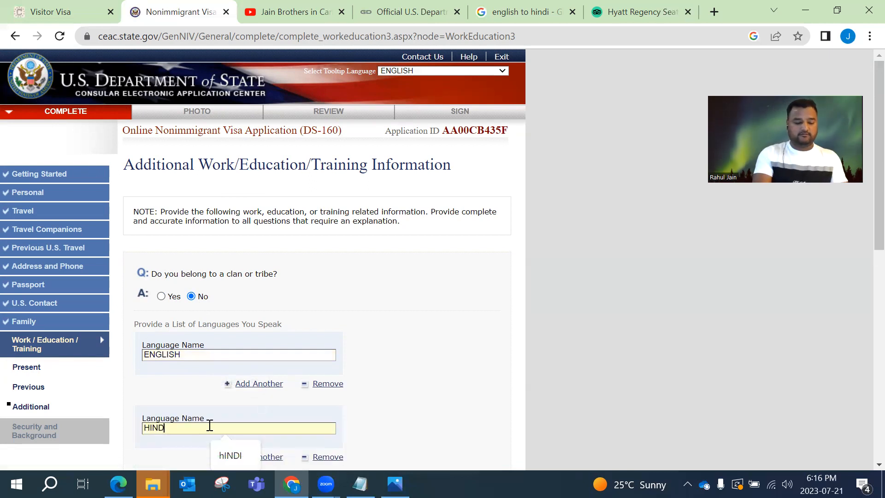
text(I)
Answer Yes to having traveled to any countries or regions within the last five years
scroll(210, 428, down, 3)
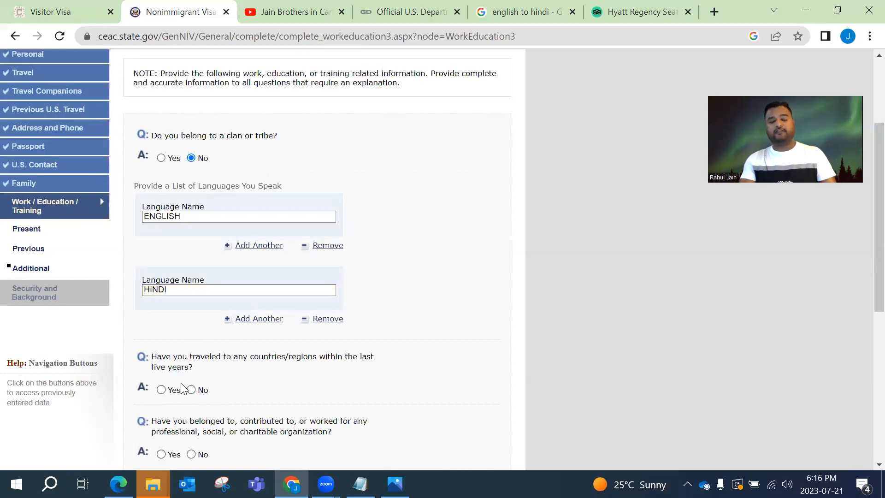
click(162, 390)
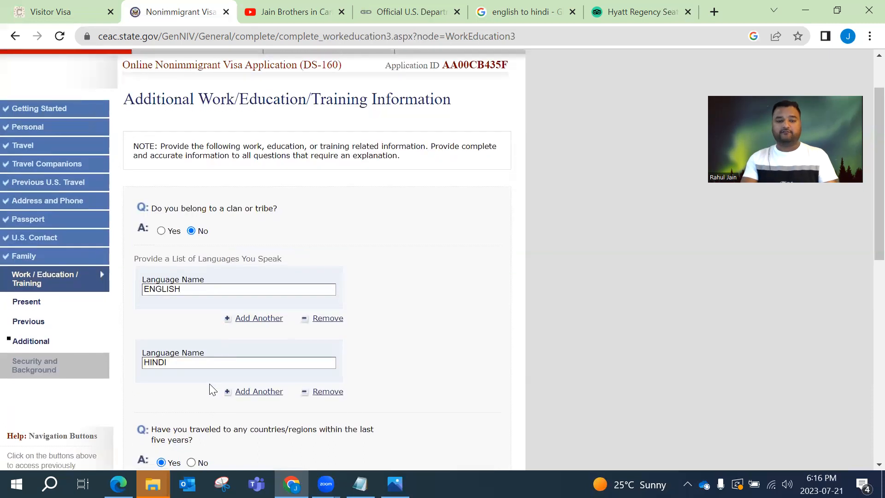
scroll(212, 390, down, 5)
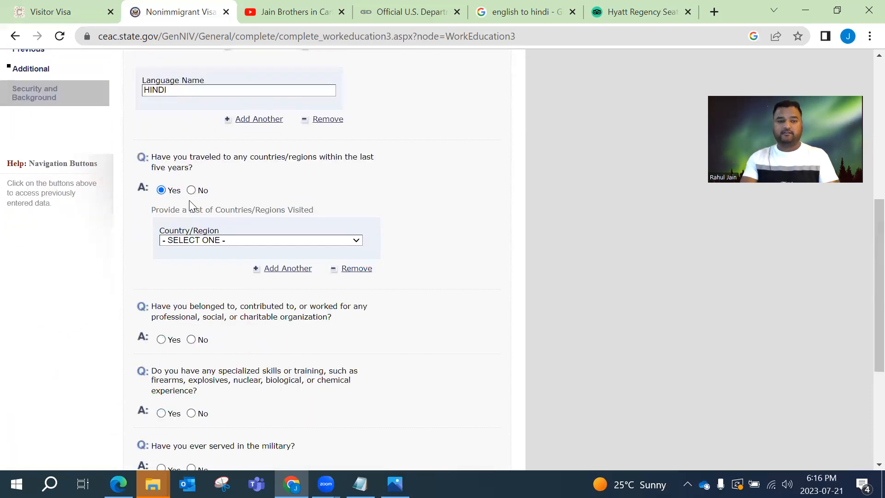
Answer No to traveling to any countries within the last five years and to belonging to any professional, social or charitable organization
click(192, 190)
scroll(230, 253, down, 4)
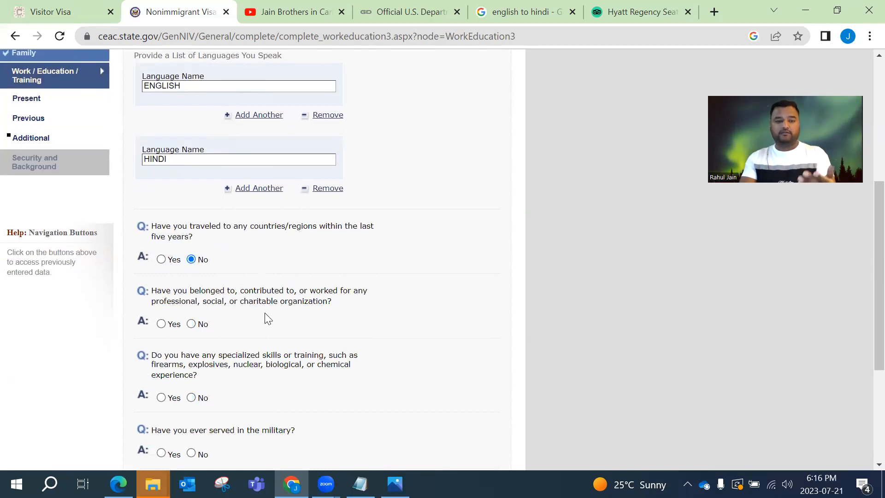
click(191, 323)
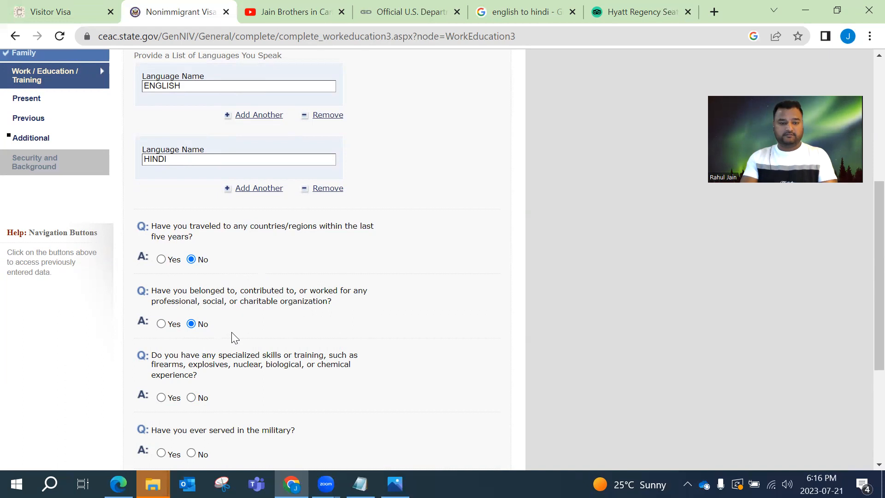
scroll(188, 277, up, 3)
scroll(272, 303, down, 3)
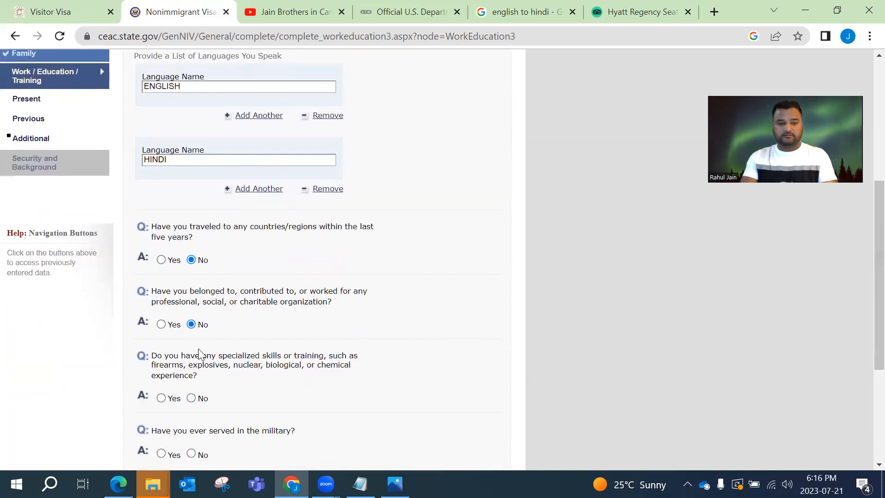
scroll(199, 350, down, 3)
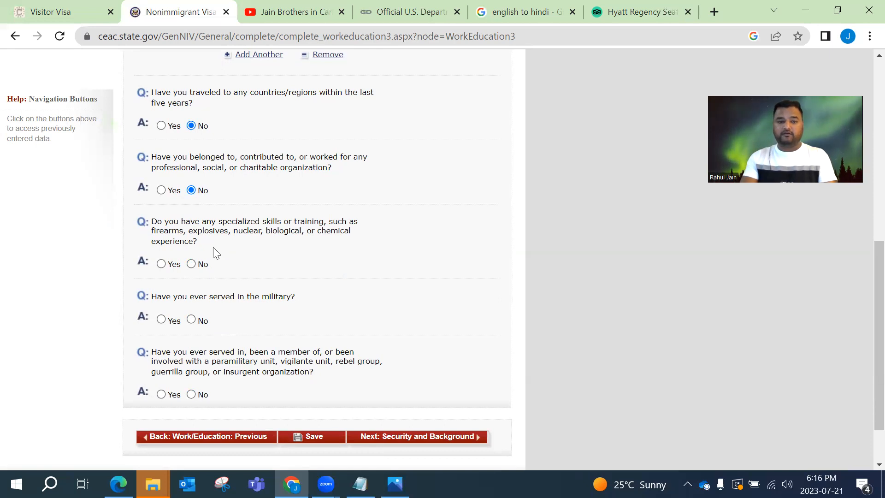
Answer No to specialized skills, military service and paramilitary involvement, save the application, and proceed to Security and Background
click(191, 264)
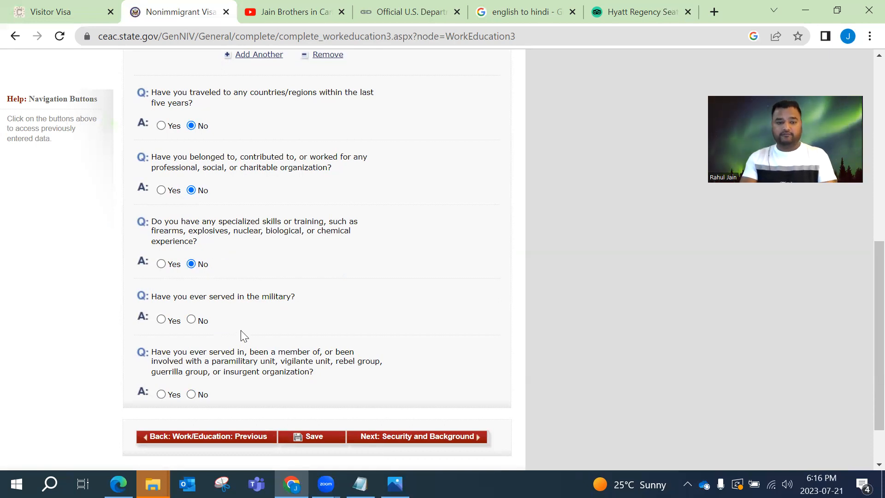
click(191, 320)
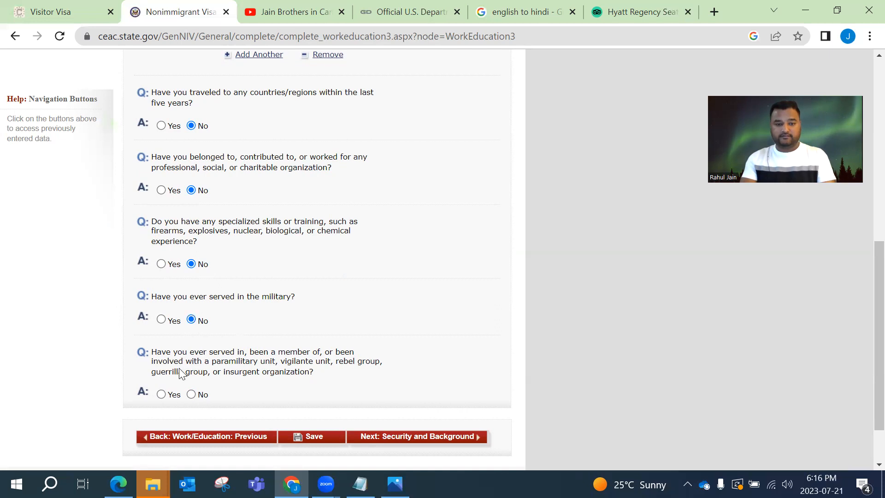
scroll(193, 396, up, 3)
scroll(193, 411, down, 5)
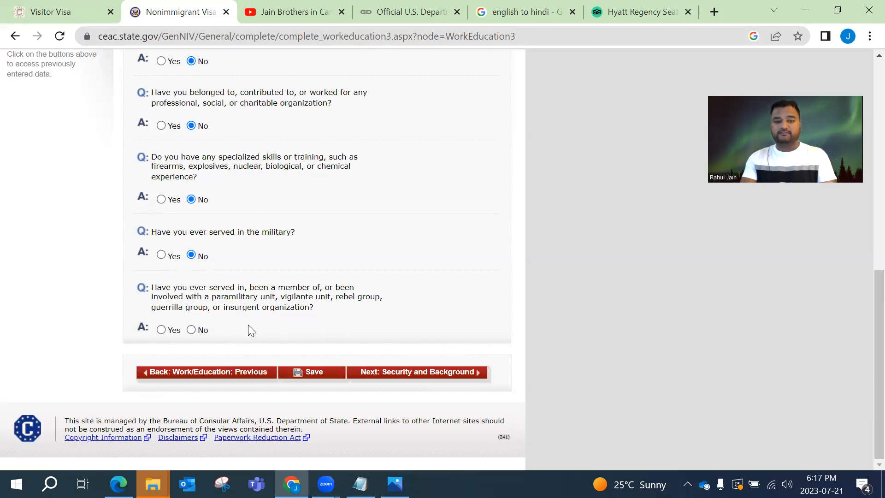
click(190, 330)
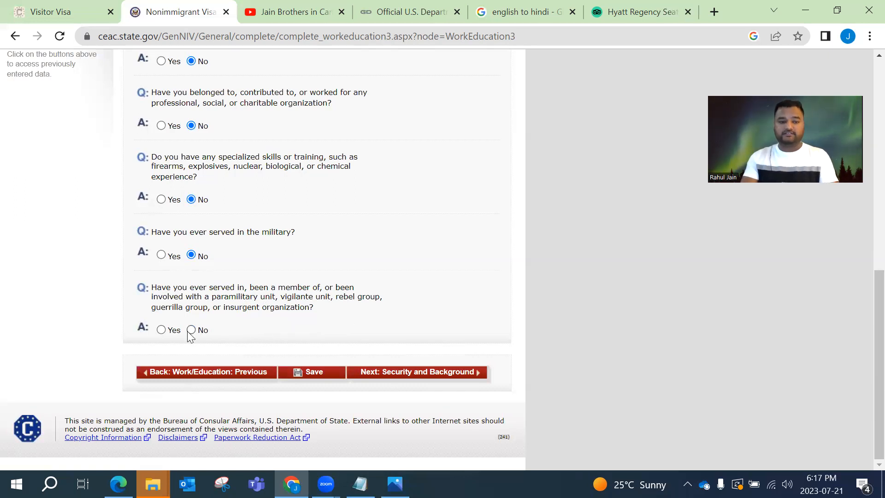
click(298, 372)
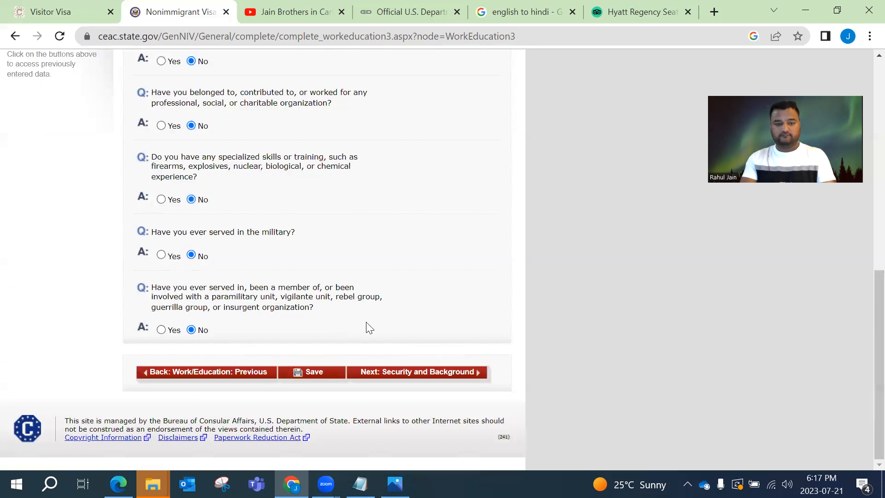
click(401, 372)
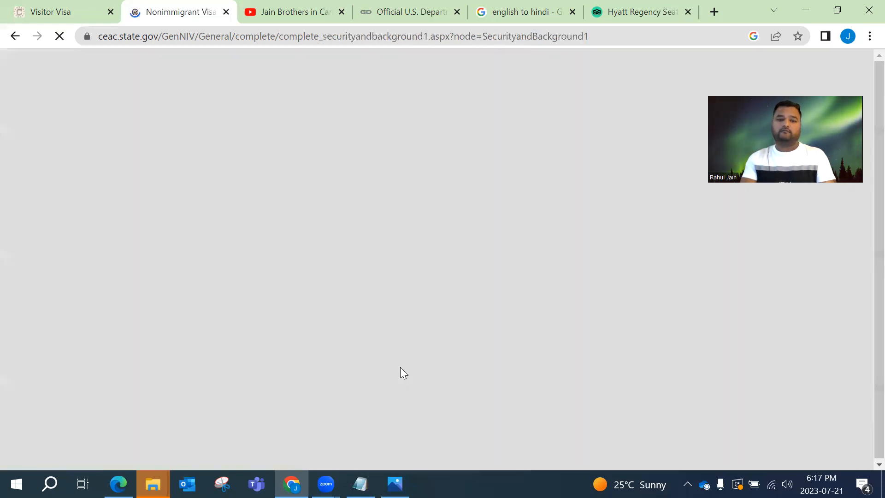
Answer No to the communicable disease, mental or physical disorder and drug abuse questions in Part 1, and proceed to Part 2
scroll(388, 367, down, 1)
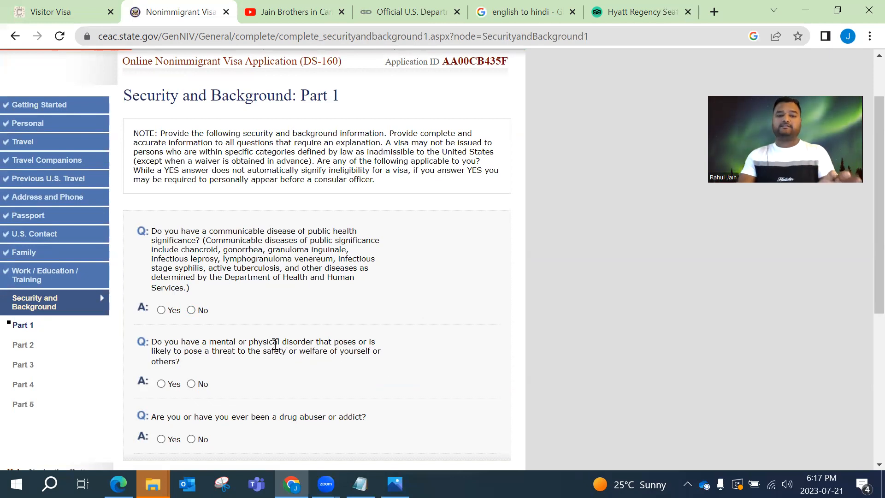
click(191, 310)
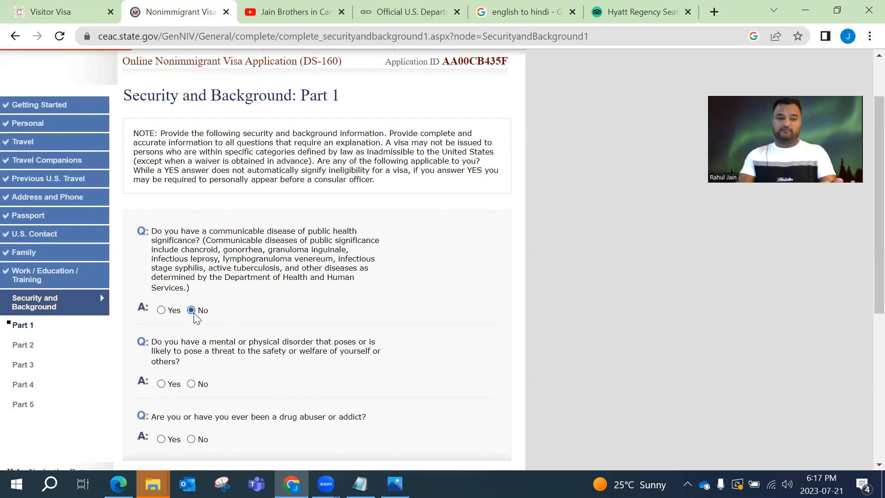
click(192, 384)
scroll(206, 390, down, 3)
click(191, 301)
click(401, 355)
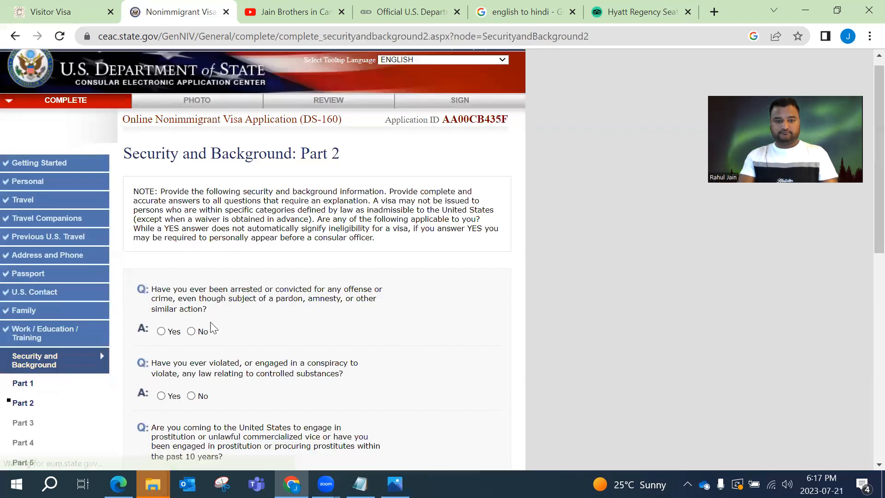
Answer No to every Security and Background Part 2 question, from criminal history through human trafficking, and proceed to Part 3
scroll(213, 328, down, 4)
click(191, 135)
click(191, 200)
scroll(210, 293, down, 1)
click(190, 213)
click(191, 278)
click(191, 351)
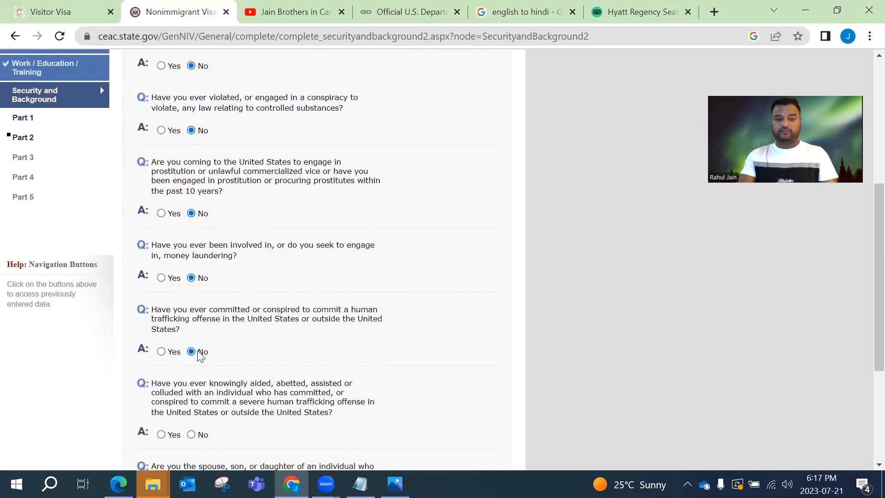
scroll(207, 348, down, 3)
click(191, 296)
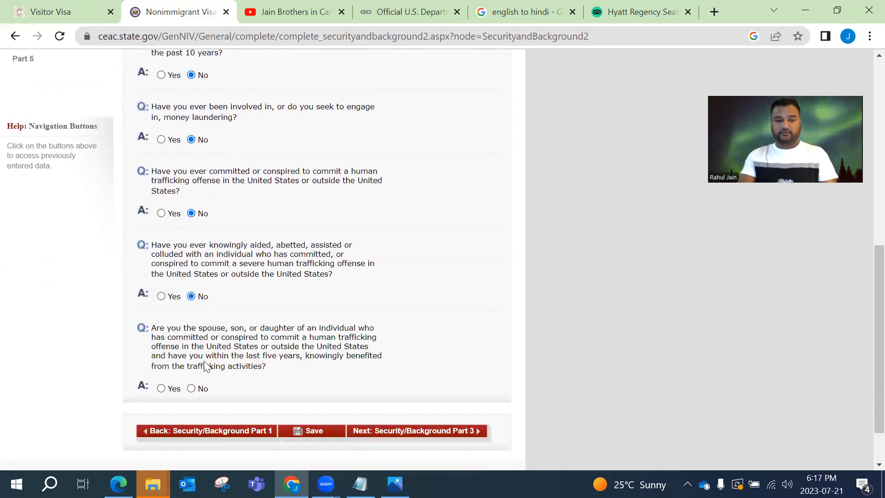
click(191, 388)
click(394, 431)
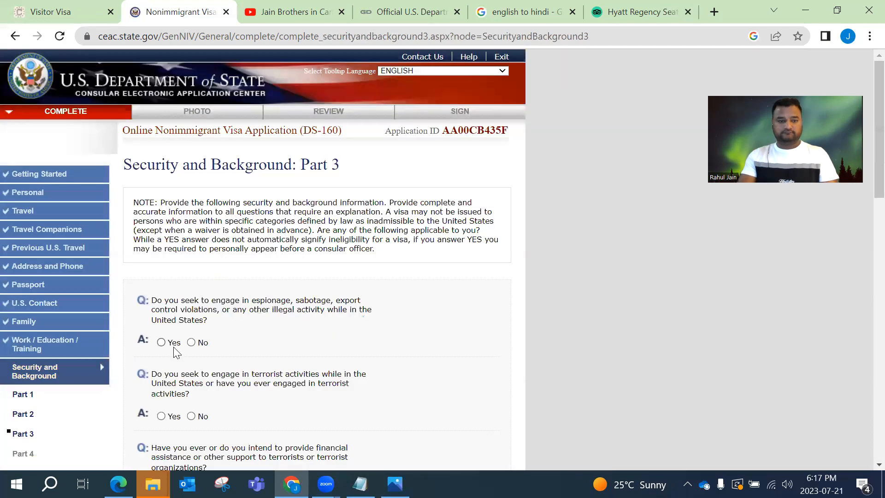
Answer No to the Part 3 questions on espionage, terrorist activity and support, genocide and torture
click(190, 342)
click(191, 416)
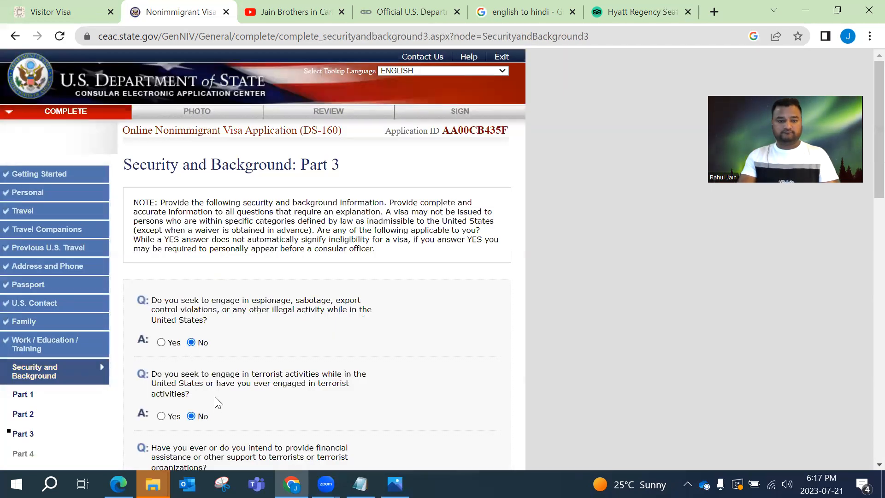
scroll(200, 308, down, 5)
click(191, 213)
click(191, 277)
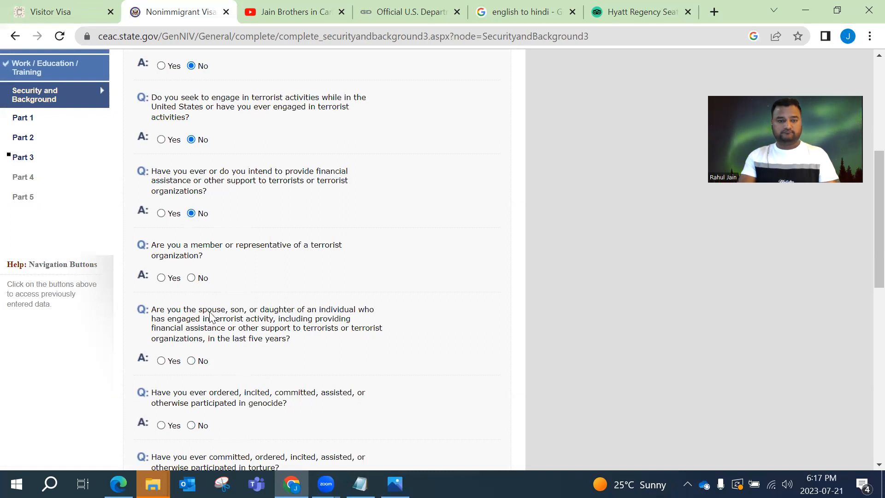
click(191, 361)
scroll(197, 323, down, 3)
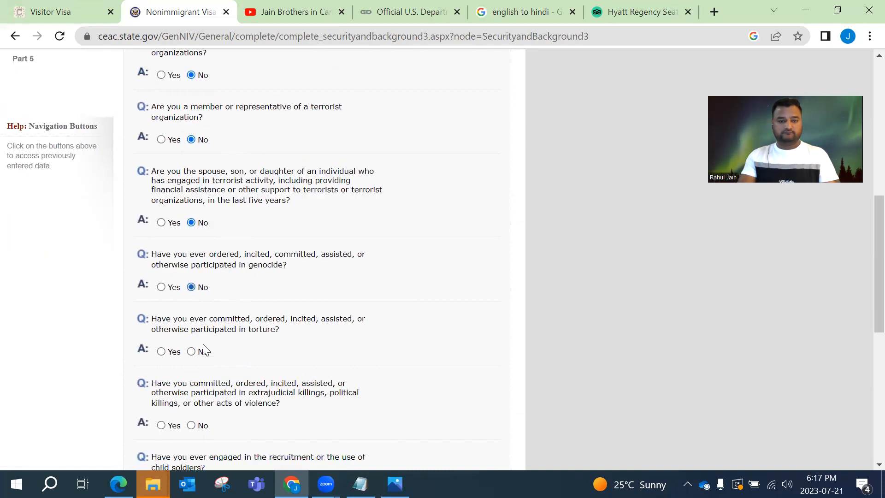
scroll(217, 405, down, 3)
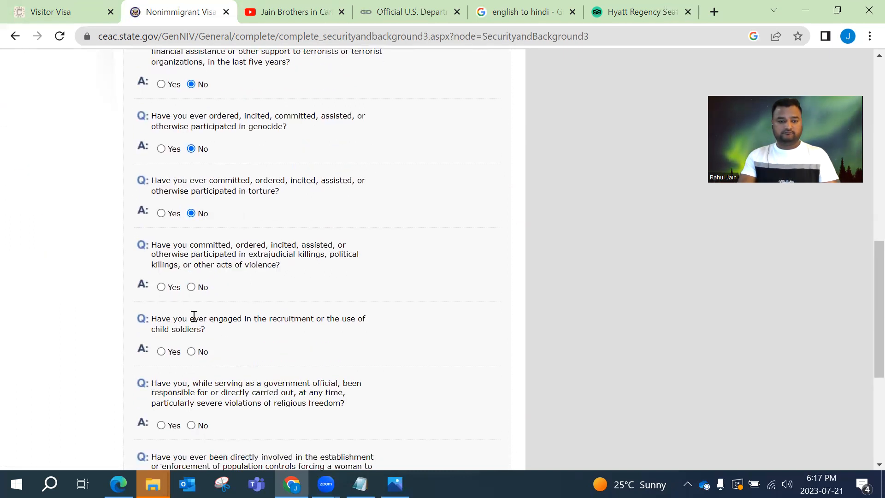
Answer No to the remaining Part 3 questions, from extrajudicial killings through coercive organ transplantation, and proceed to Part 4
click(191, 287)
click(191, 352)
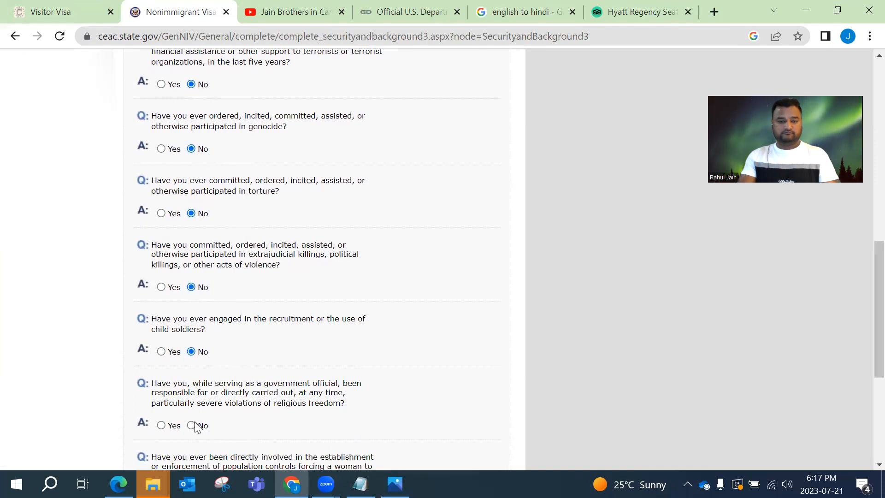
click(191, 425)
scroll(202, 396, down, 4)
scroll(210, 362, down, 1)
click(191, 308)
click(191, 373)
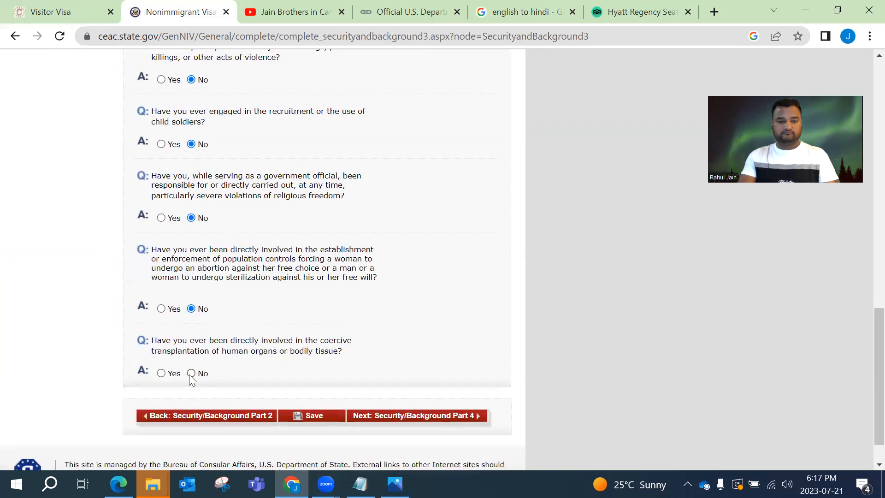
click(383, 417)
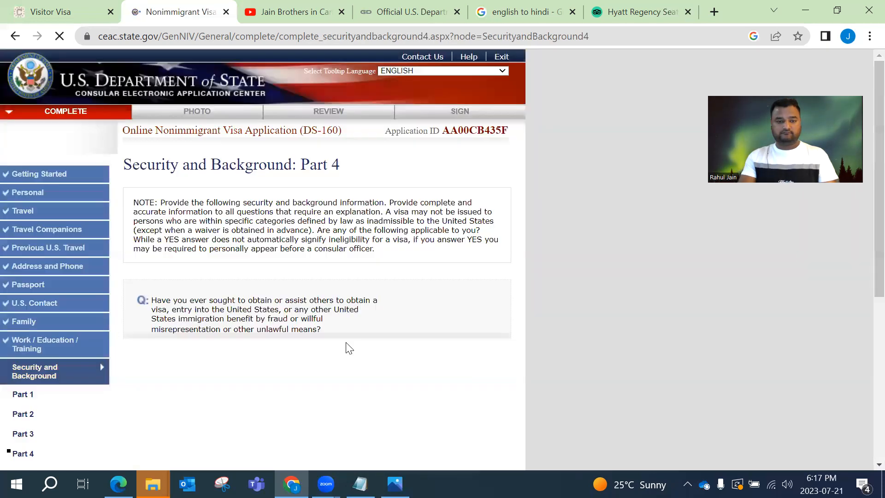
Answer No to the immigration fraud and removal or deportation questions in Part 4, and proceed to Part 5
scroll(289, 312, down, 2)
click(191, 282)
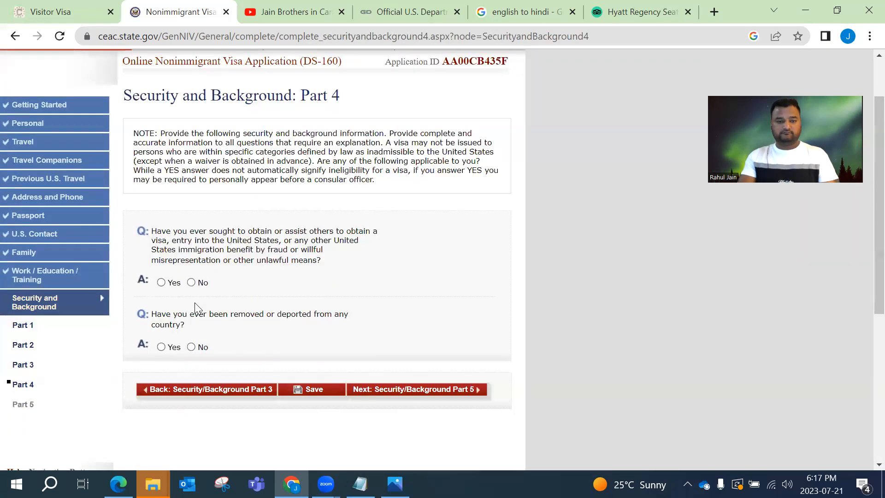
click(192, 347)
click(399, 391)
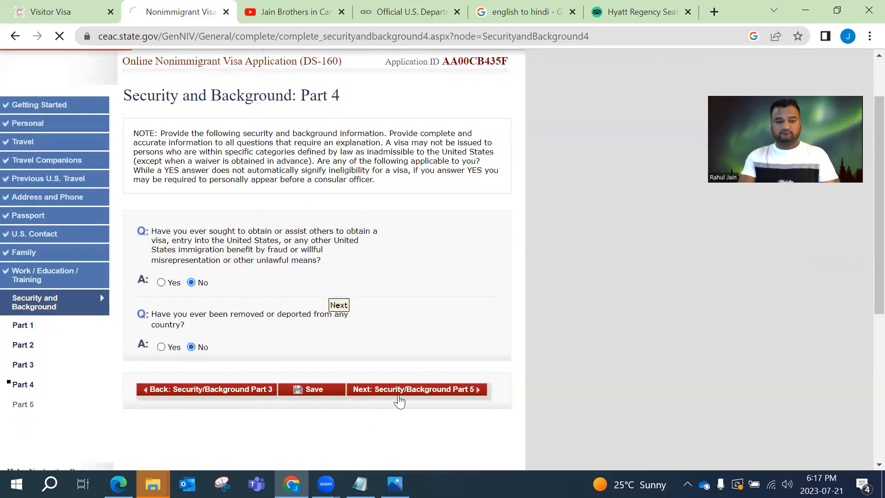
Answer No to the child custody, unlawful voting and renounced citizenship questions in Part 5, and proceed to the photo section
scroll(262, 334, down, 3)
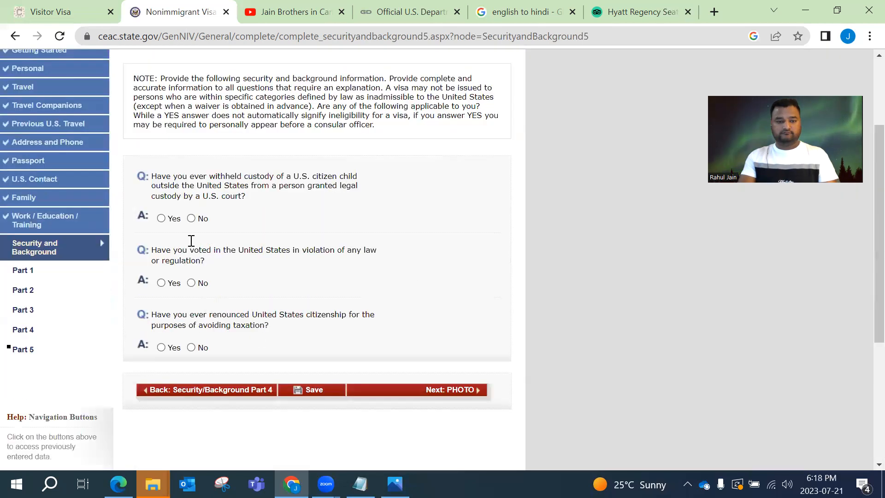
click(191, 203)
click(191, 268)
click(191, 332)
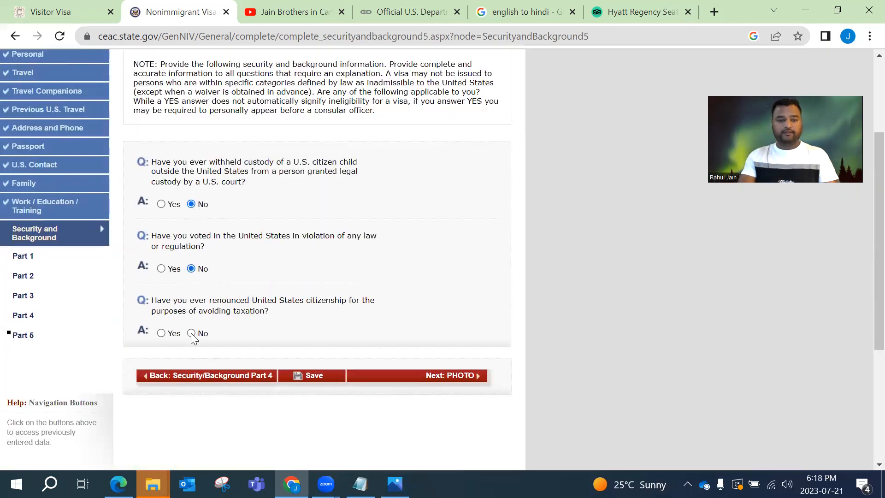
click(430, 377)
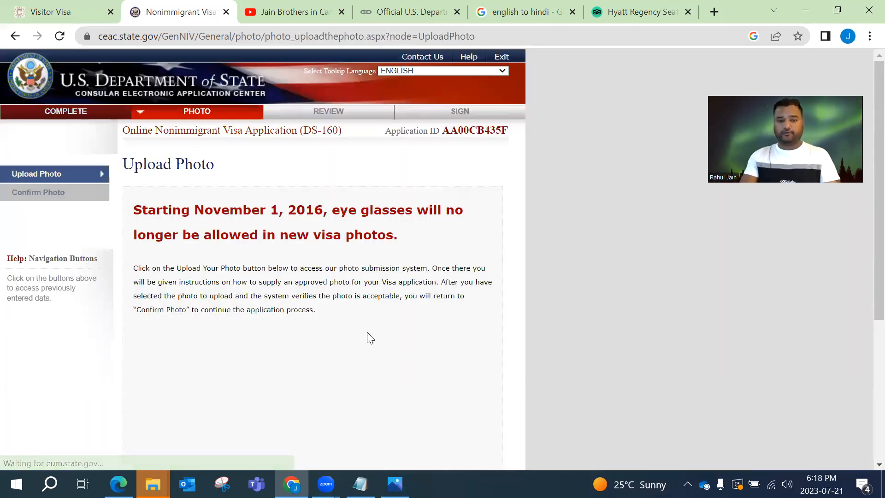
Open the photo submission page, choose the Photo.jpg file from the Downloads folder, and upload it for the quality check
scroll(367, 332, down, 5)
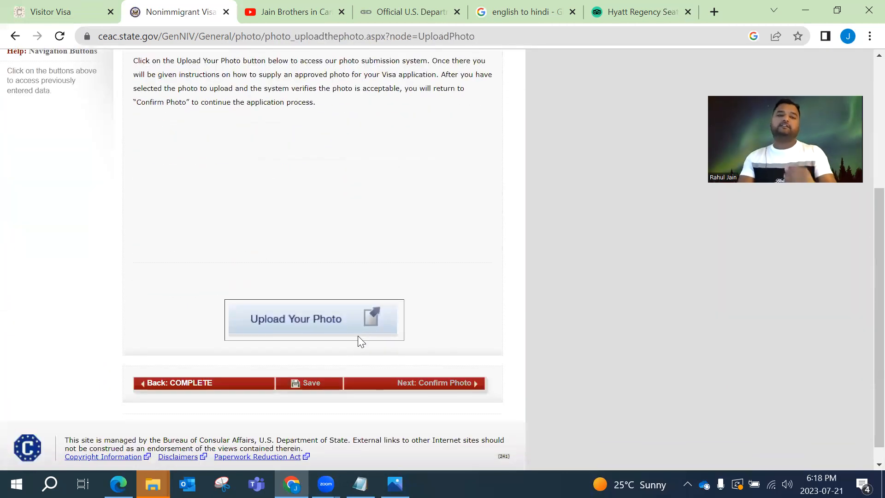
click(310, 328)
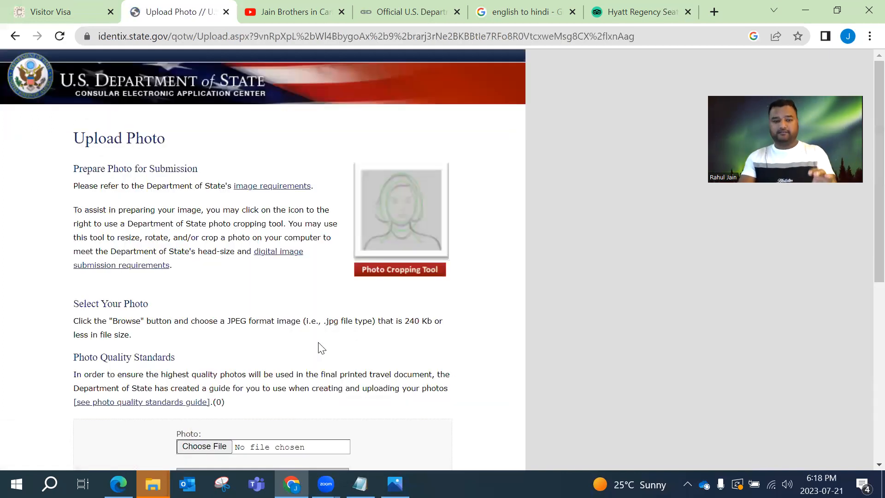
scroll(316, 343, down, 4)
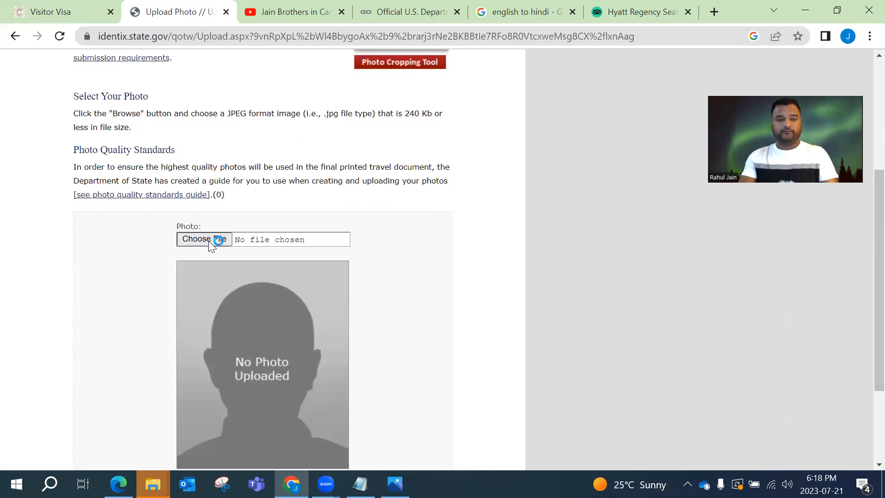
click(193, 236)
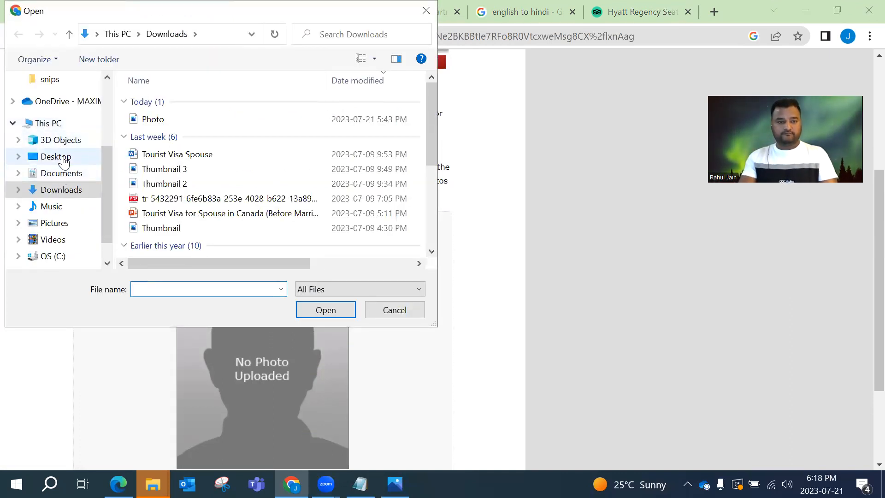
double_click(167, 122)
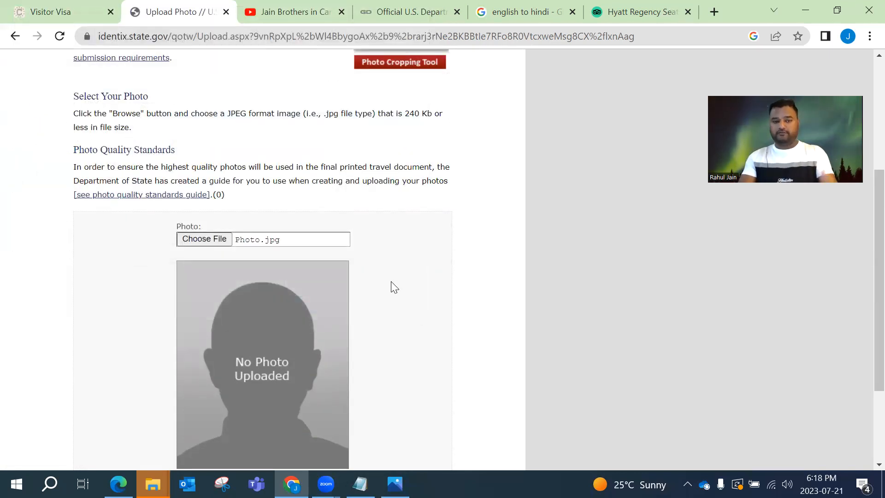
scroll(394, 288, down, 3)
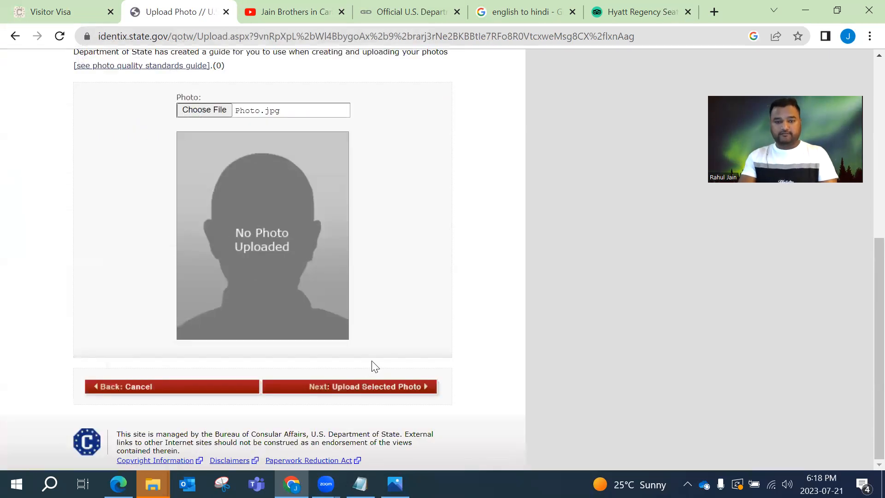
click(385, 390)
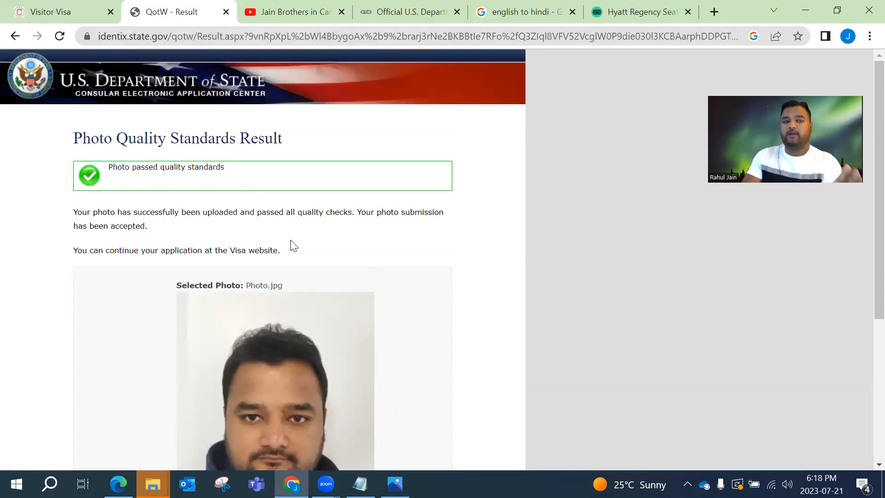
Accept the uploaded Photo.jpg for the application, confirm it, and proceed to the review section
scroll(291, 245, down, 5)
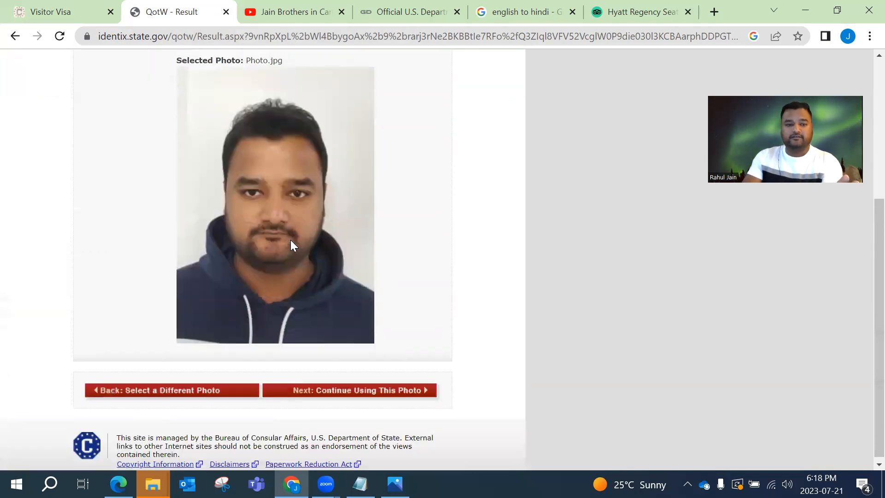
click(403, 387)
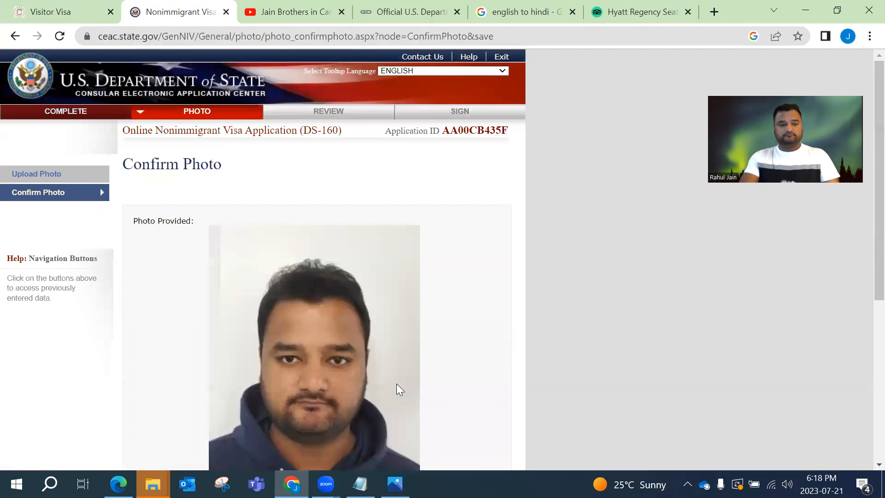
scroll(396, 383, down, 6)
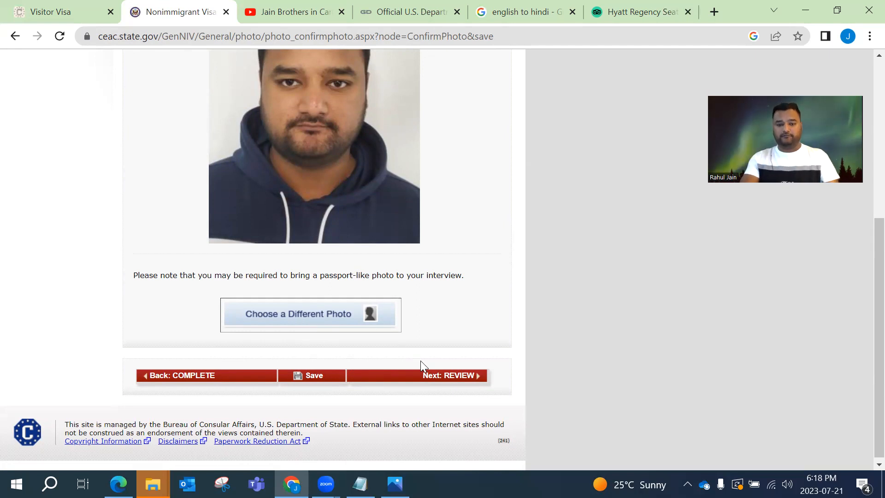
click(447, 376)
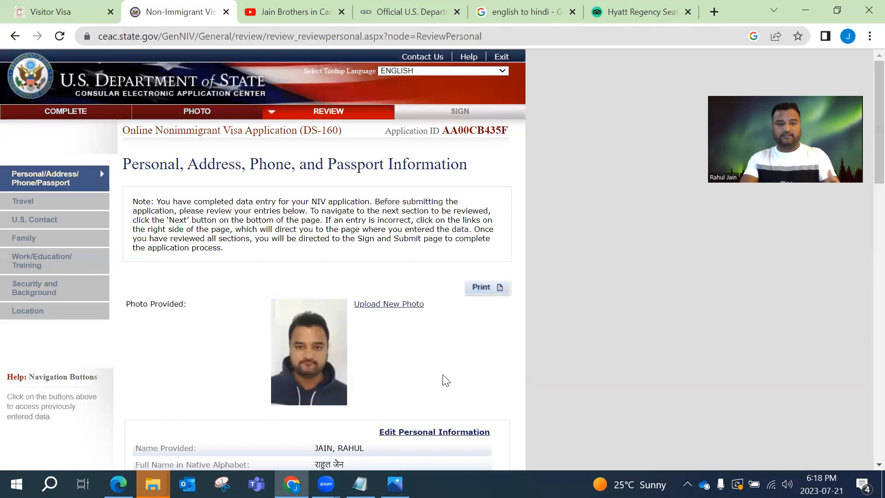
Review the personal, address, phone and passport entries and the travel information, and proceed to the U.S. Contact review
scroll(333, 339, down, 6)
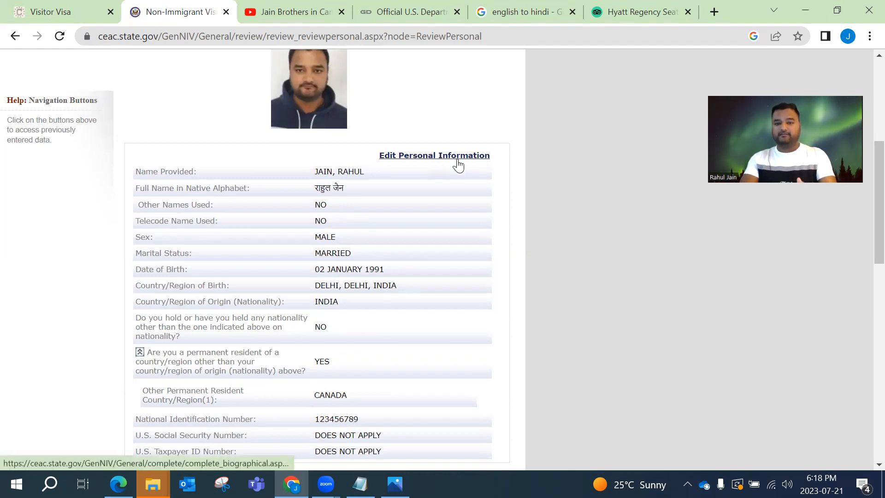
scroll(420, 267, down, 12)
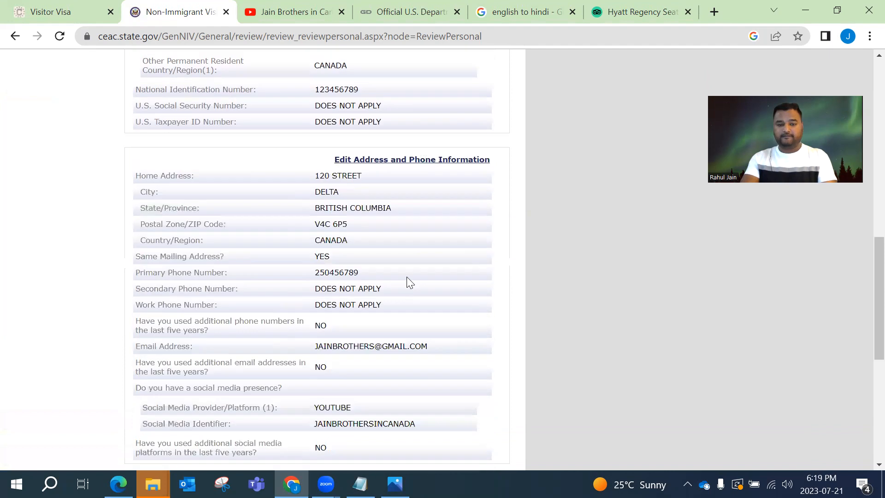
scroll(417, 337, down, 3)
click(430, 368)
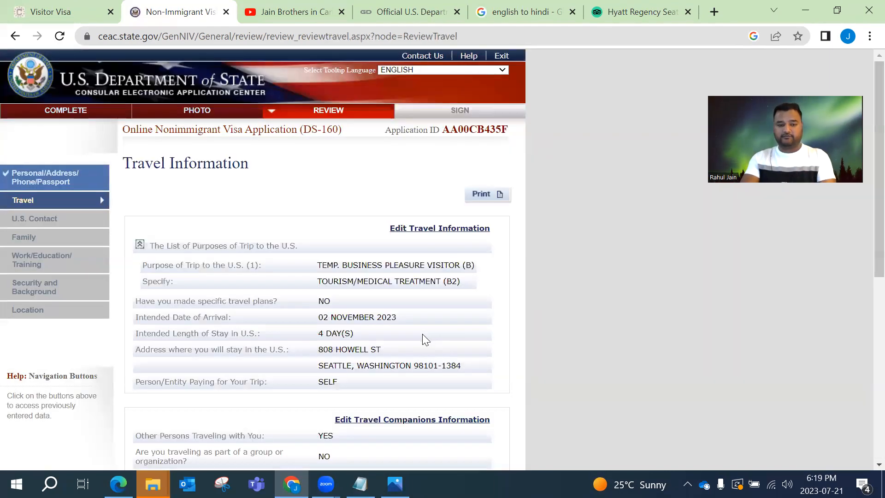
scroll(421, 341, down, 7)
click(433, 367)
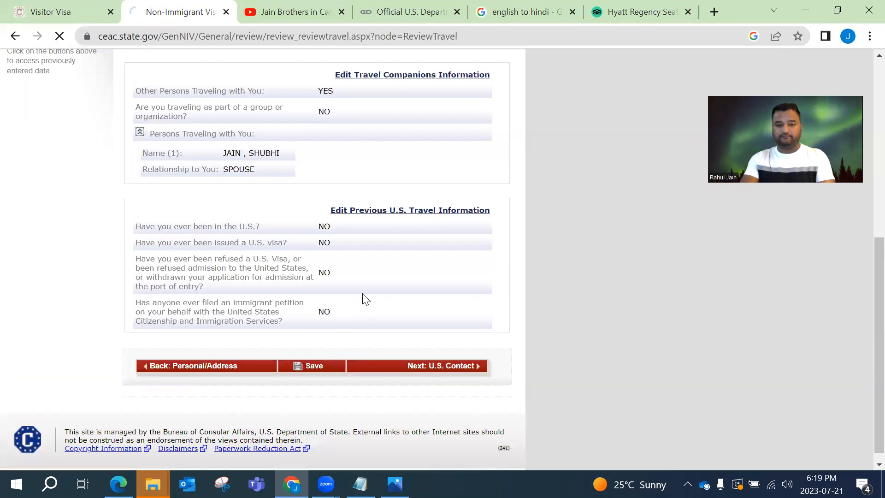
Review the U.S. point of contact and family information, and proceed to the Work/Education/Training review
scroll(367, 297, down, 5)
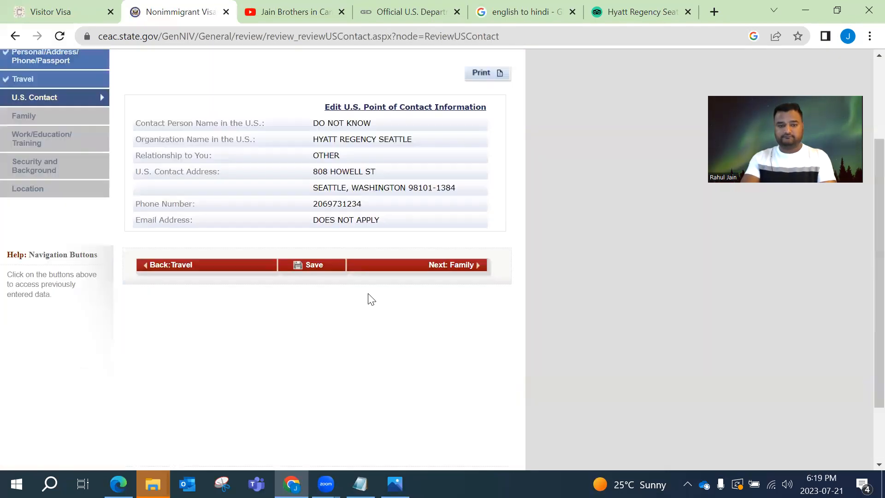
click(454, 185)
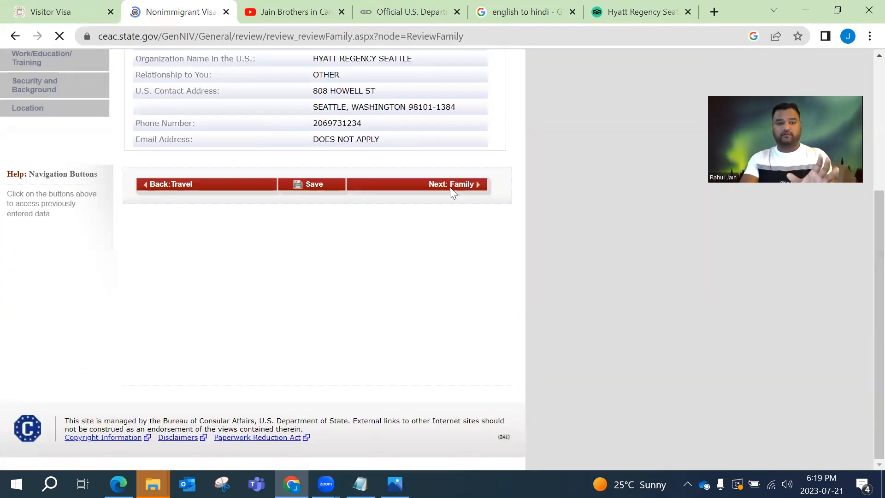
scroll(415, 264, down, 5)
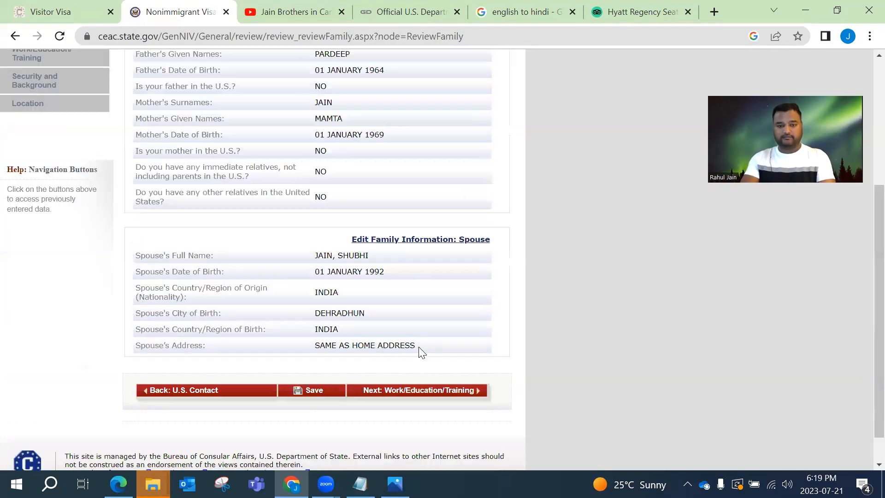
click(425, 391)
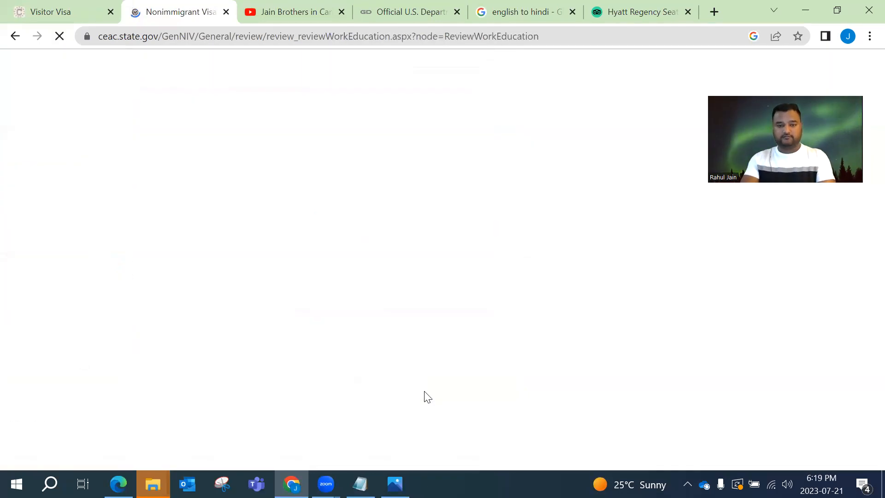
Review the work and education, security and background, and location sections, and proceed to Sign and Submit
scroll(409, 347, down, 6)
scroll(424, 377, down, 5)
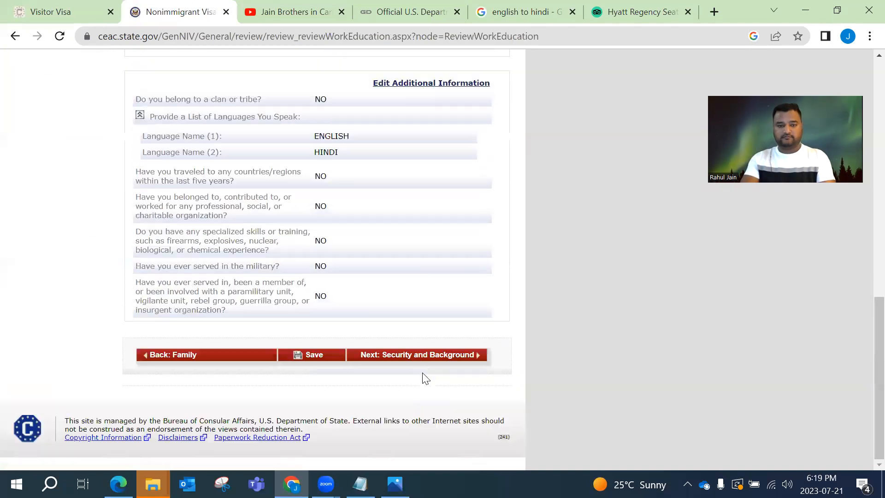
click(424, 355)
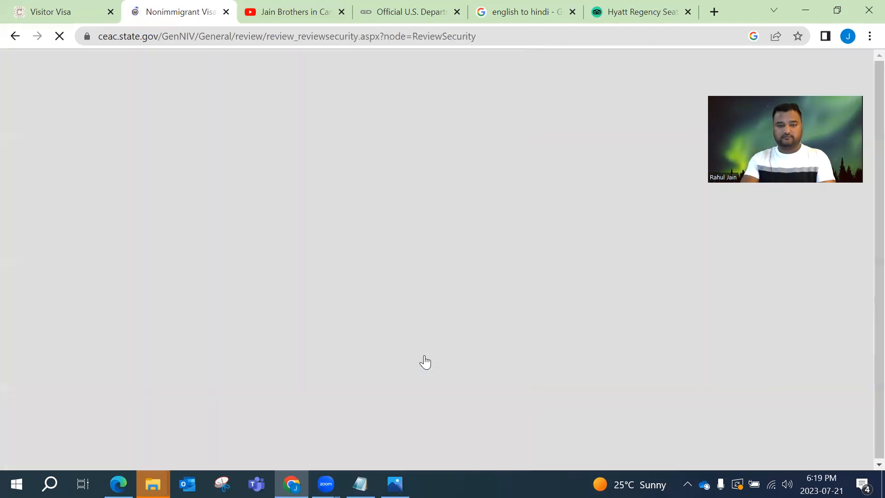
scroll(426, 351, down, 12)
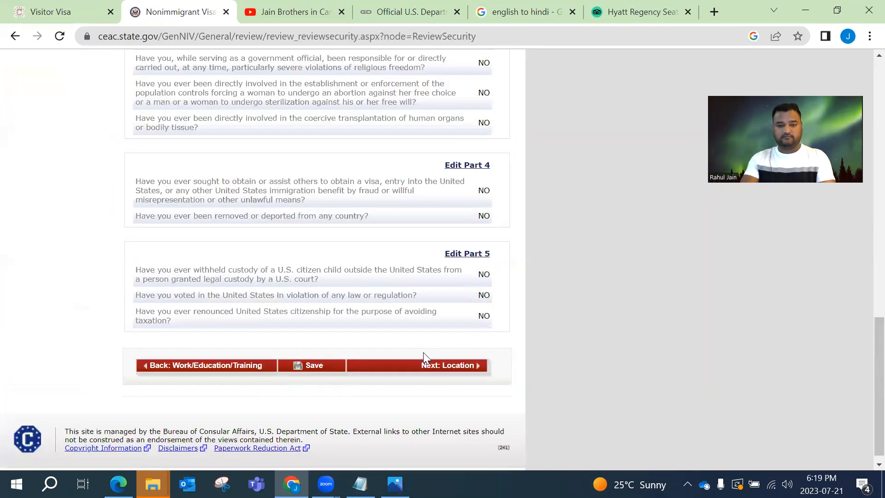
click(424, 355)
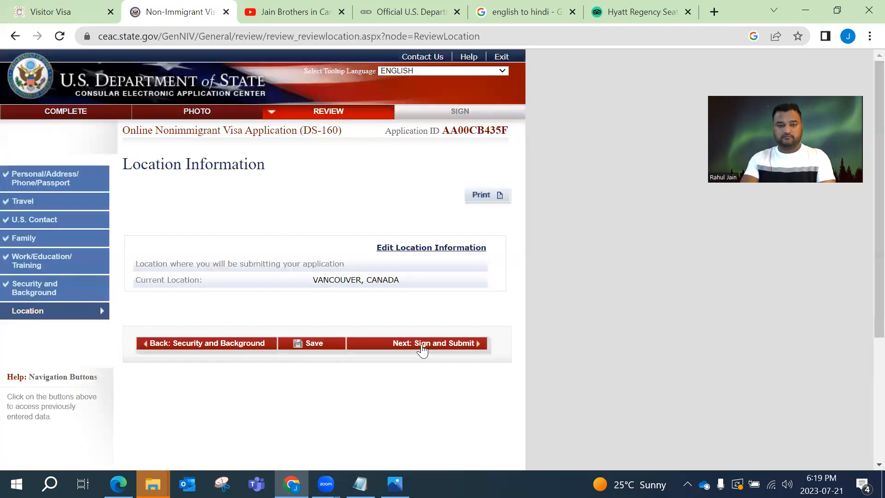
scroll(438, 281, down, 3)
click(438, 205)
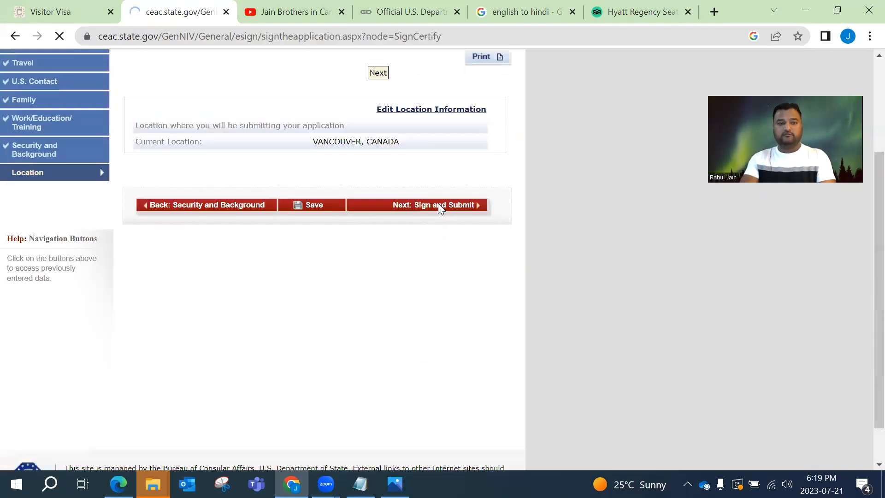
Answer No to the preparer assistance question and fill in the e-signature's passport number and displayed verification code
scroll(408, 239, down, 7)
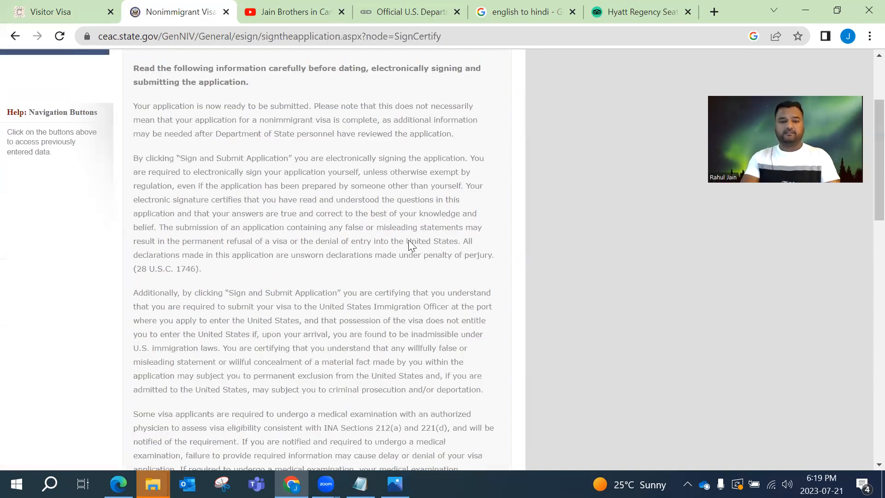
scroll(409, 247, down, 9)
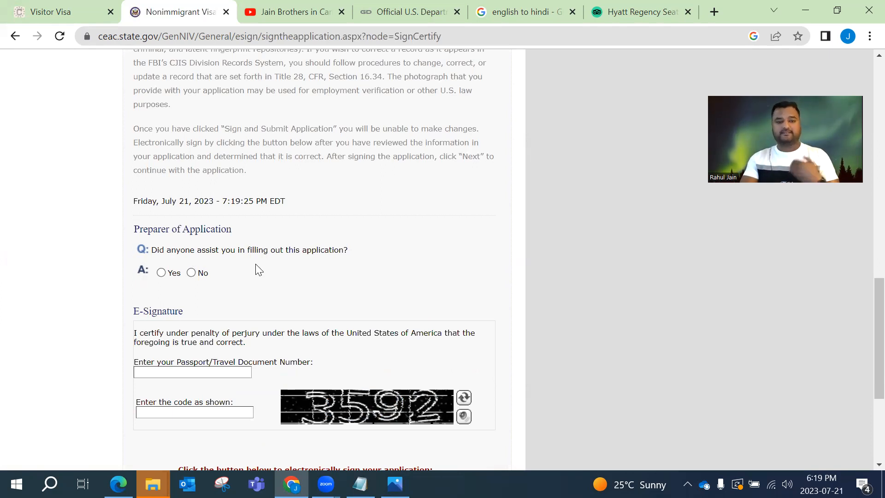
click(192, 273)
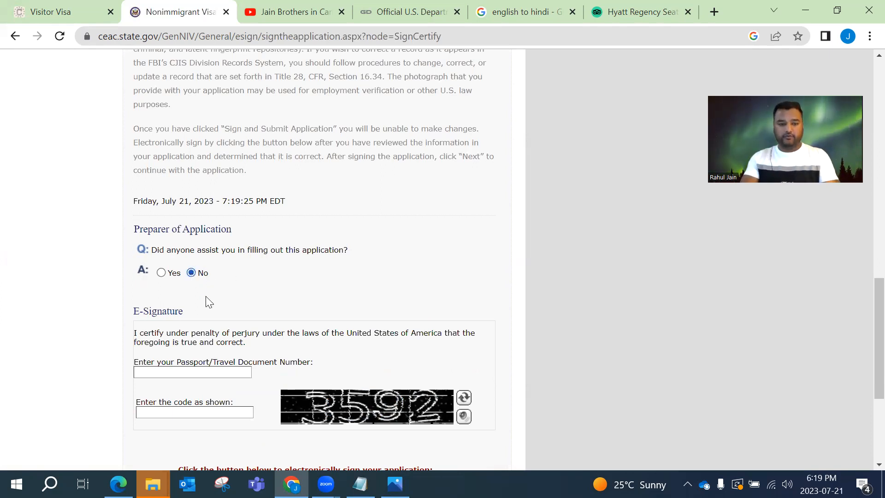
click(180, 372)
click(219, 398)
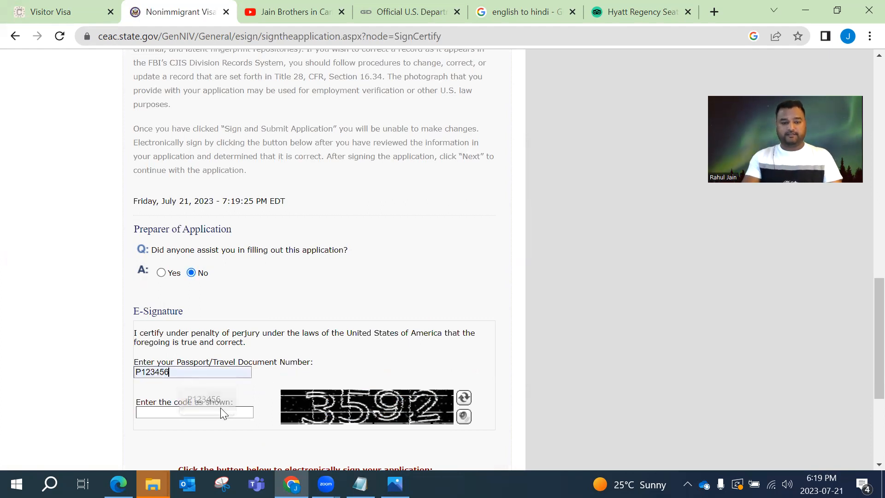
click(176, 412)
text(35)
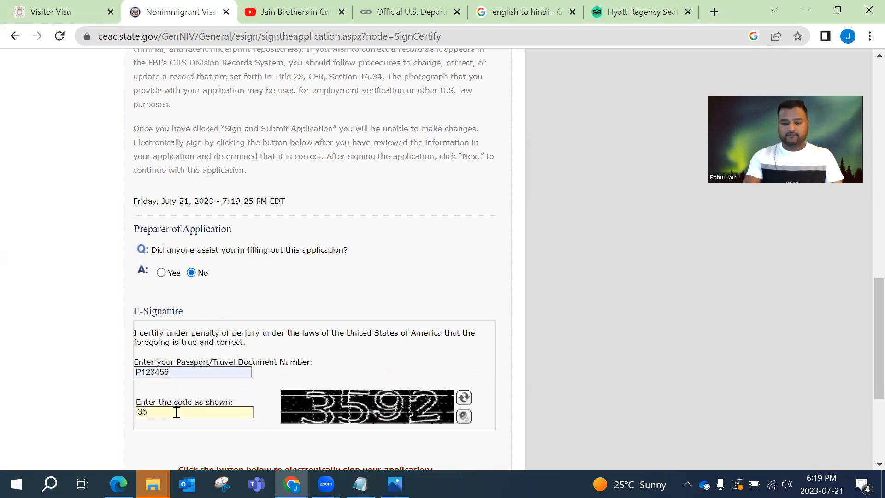
text(92)
Electronically sign and submit the DS-160 application, and continue to the confirmation page
scroll(501, 361, down, 4)
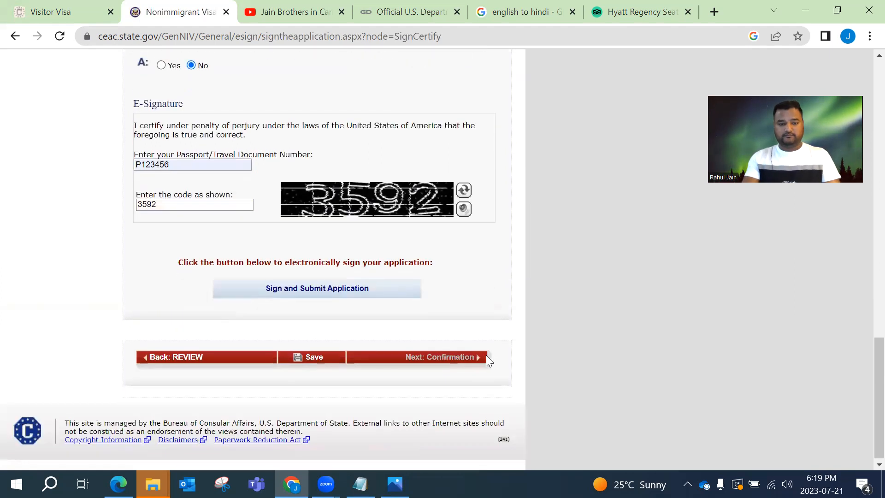
click(299, 289)
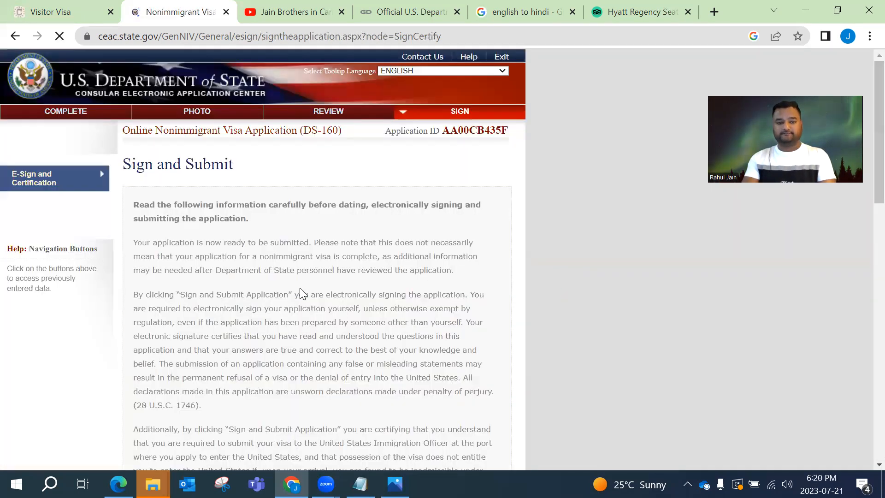
click(438, 355)
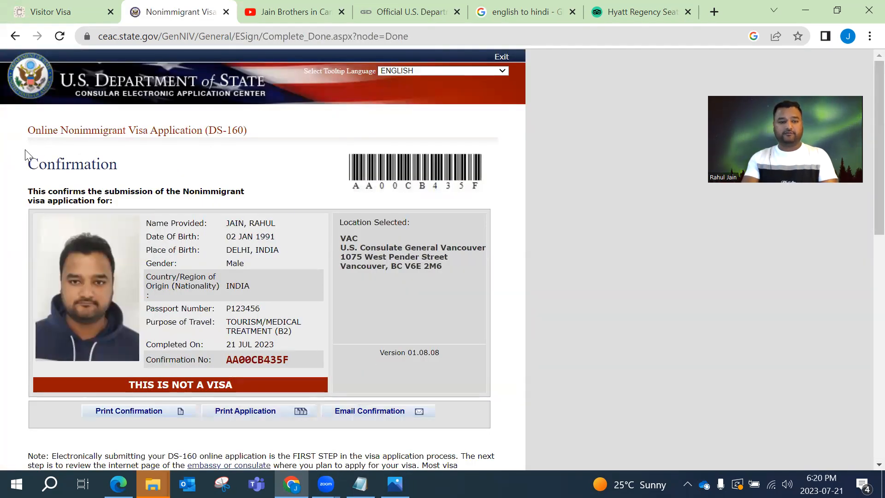
Examine the submission confirmation and highlight the DS-160 confirmation number
drag(24, 326, 419, 413)
click(270, 364)
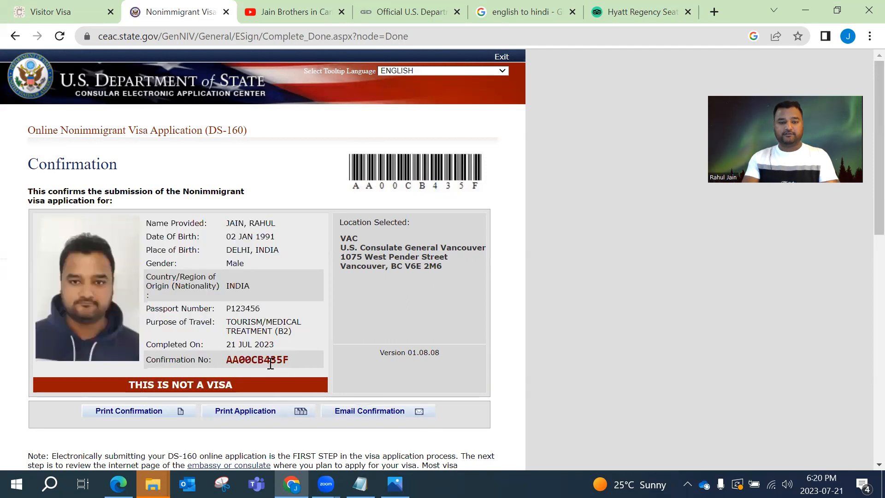
double_click(263, 361)
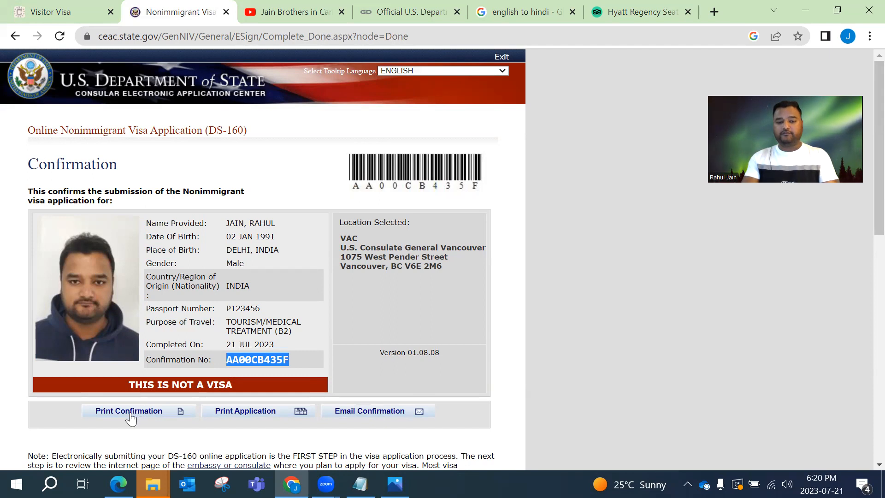
double_click(259, 364)
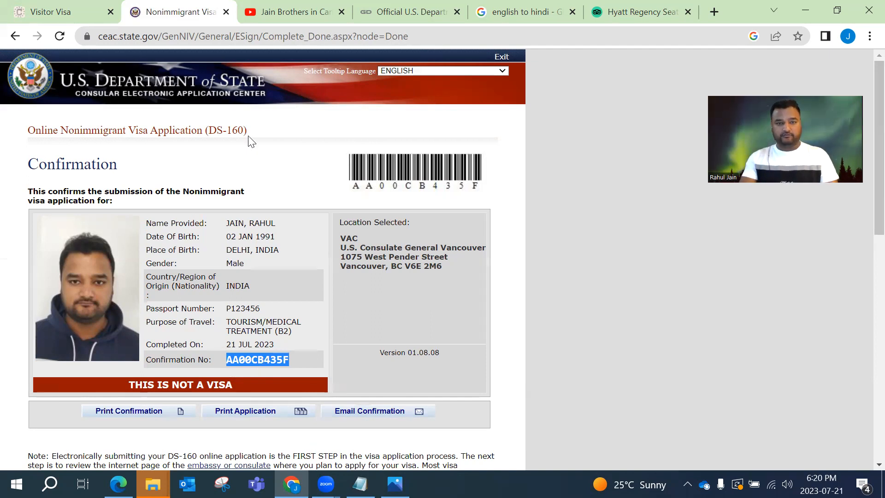
Switch to the official U.S. visa appointment service for Canada and continue to the sign-in page for existing accounts
click(448, 17)
scroll(361, 353, up, 1)
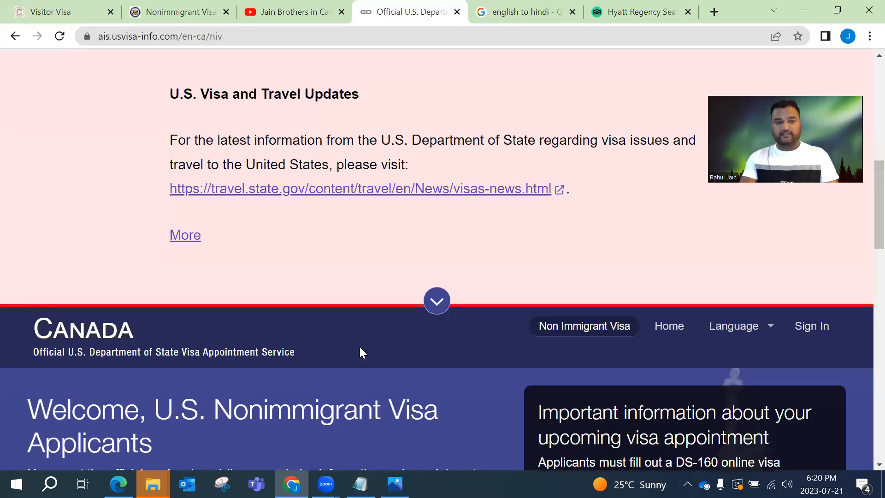
scroll(268, 325, down, 5)
scroll(262, 323, down, 5)
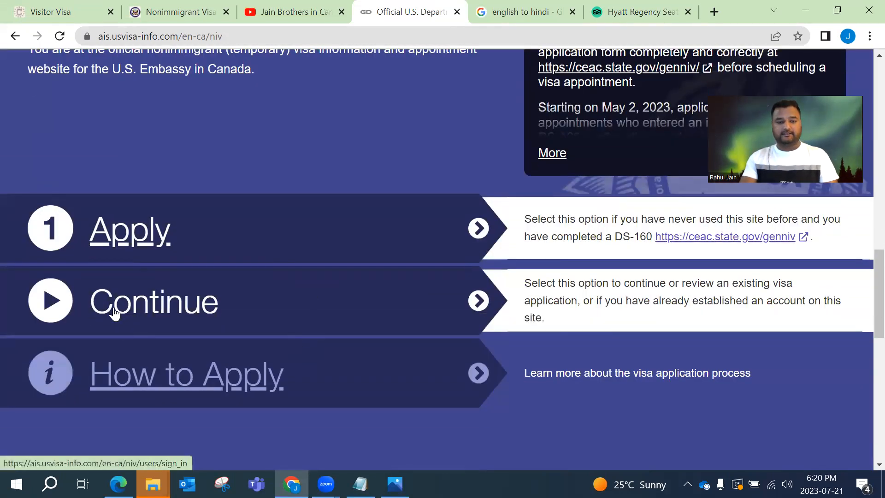
click(133, 310)
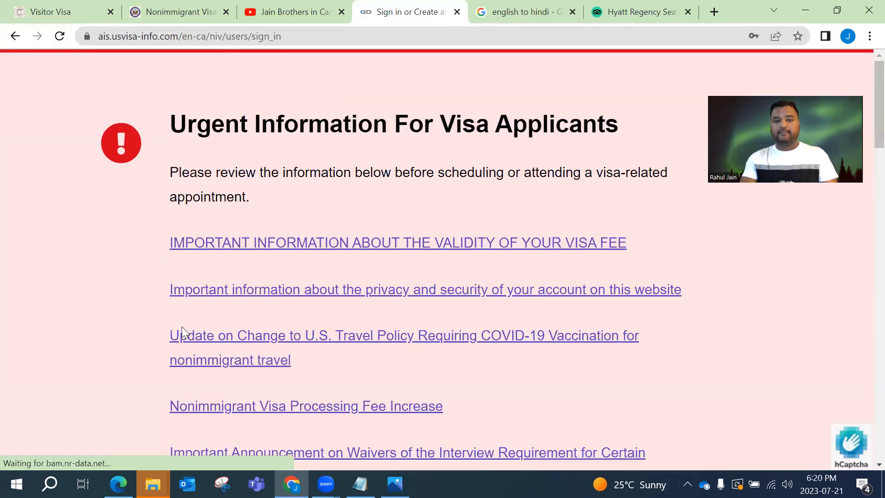
Accept the Privacy Policy and Terms of Use and sign in with the saved account credentials
scroll(188, 343, down, 12)
scroll(407, 380, down, 6)
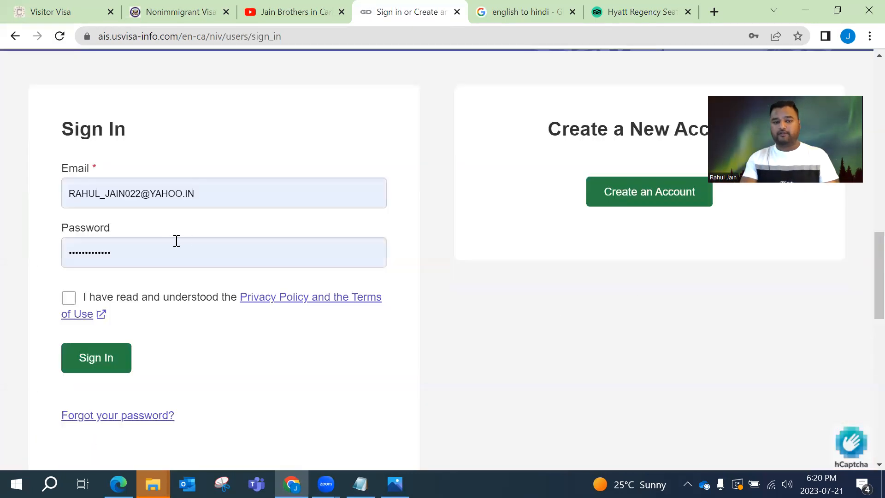
click(69, 298)
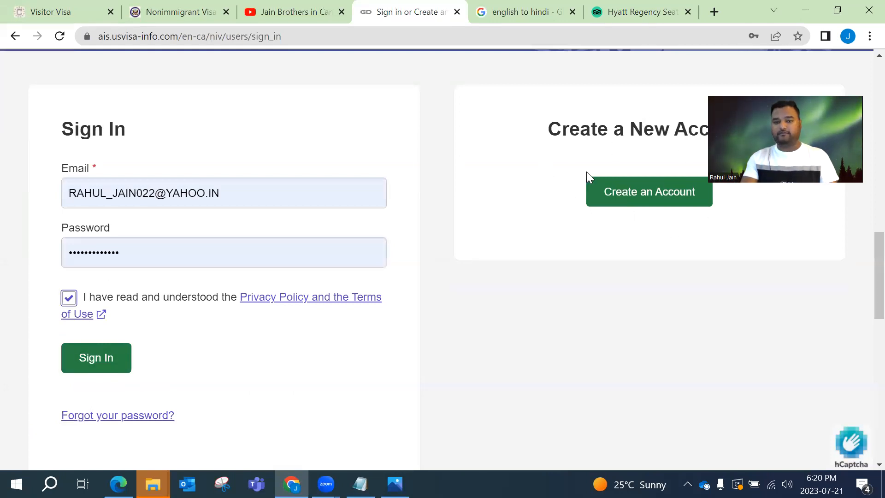
click(123, 356)
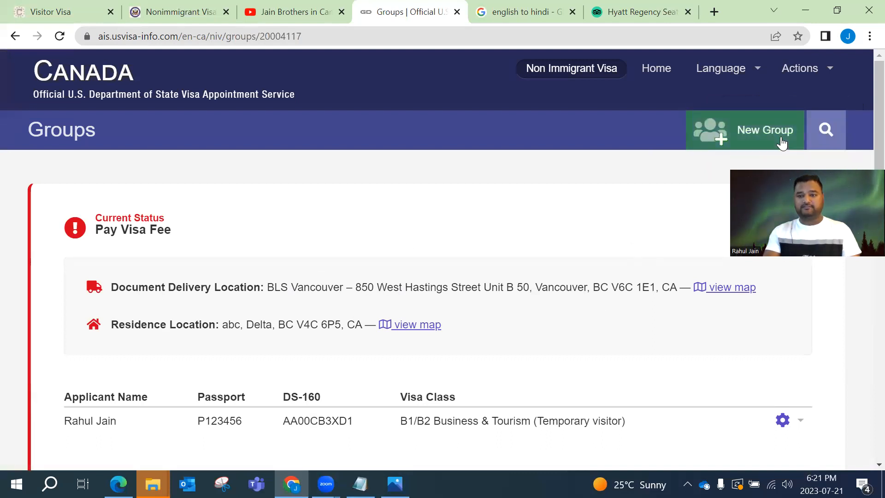
Start a new group as a Non Canadian Citizen residing in Canada who has completed the DS-160, and continue to the applicant form
click(740, 134)
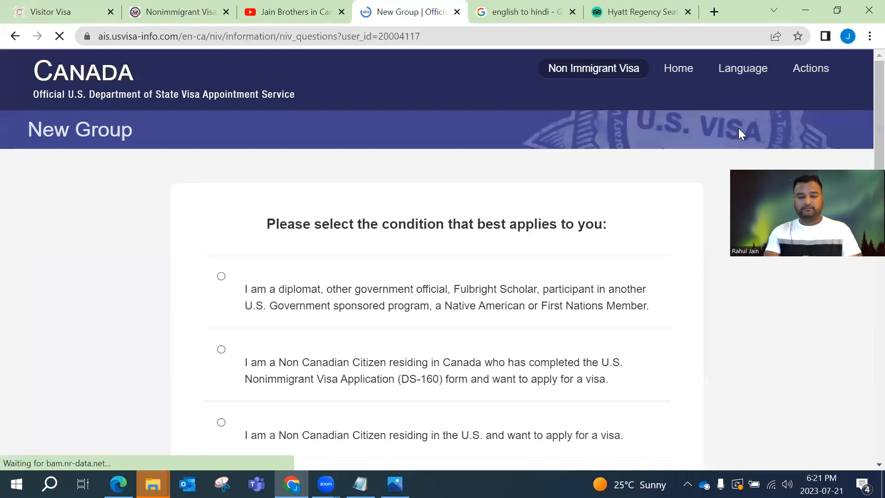
scroll(316, 292, down, 1)
scroll(315, 291, down, 8)
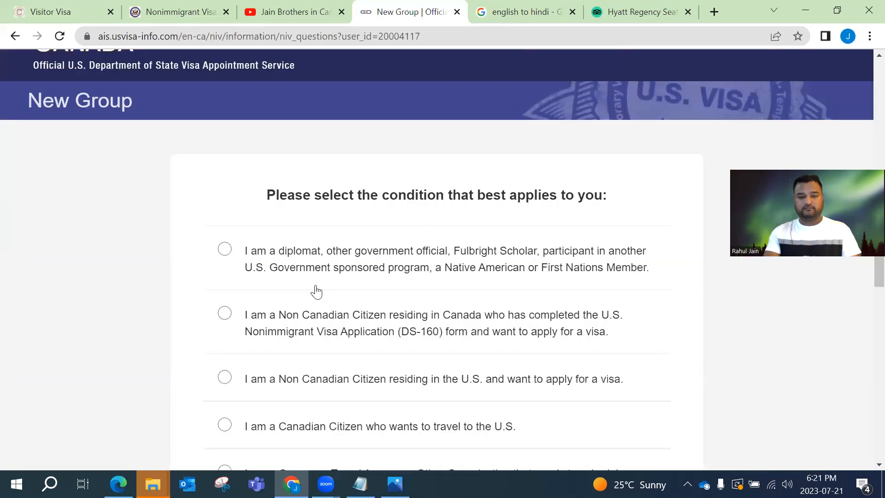
scroll(297, 318, down, 2)
scroll(292, 343, down, 1)
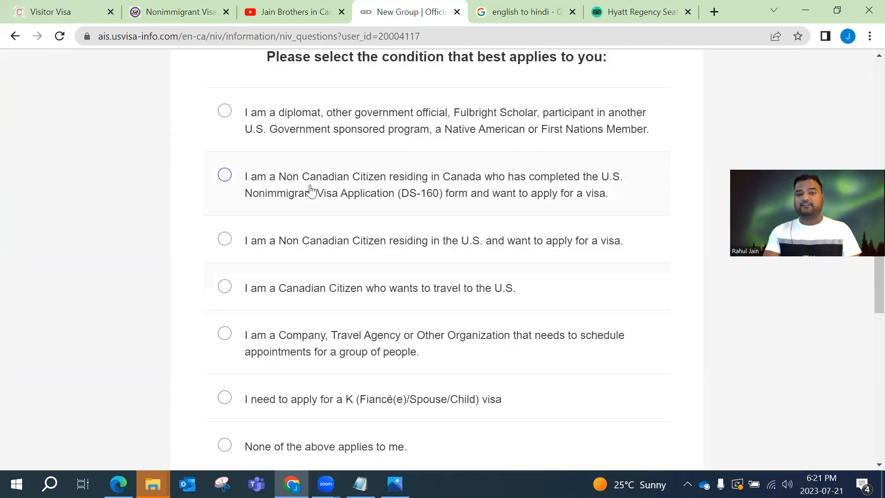
click(226, 175)
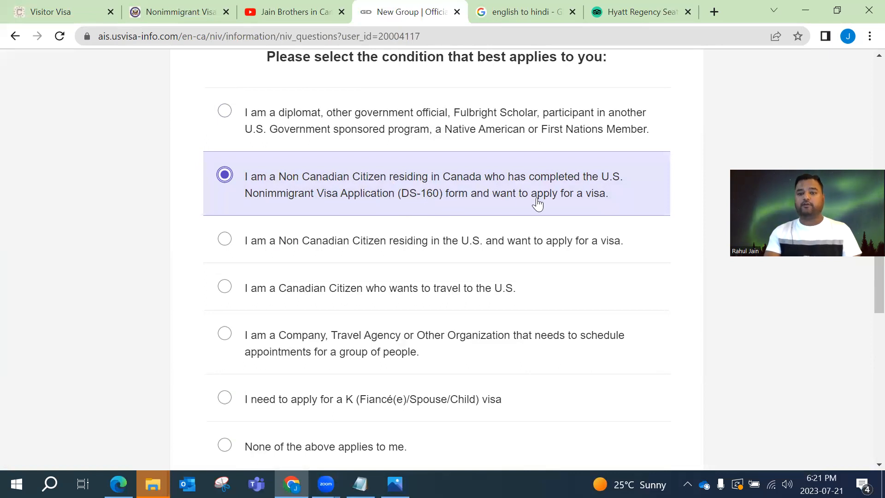
scroll(540, 203, down, 5)
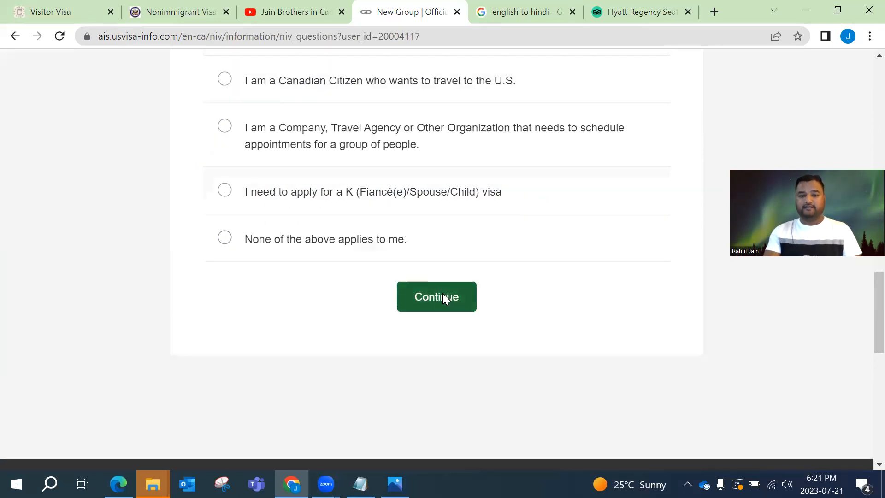
click(442, 297)
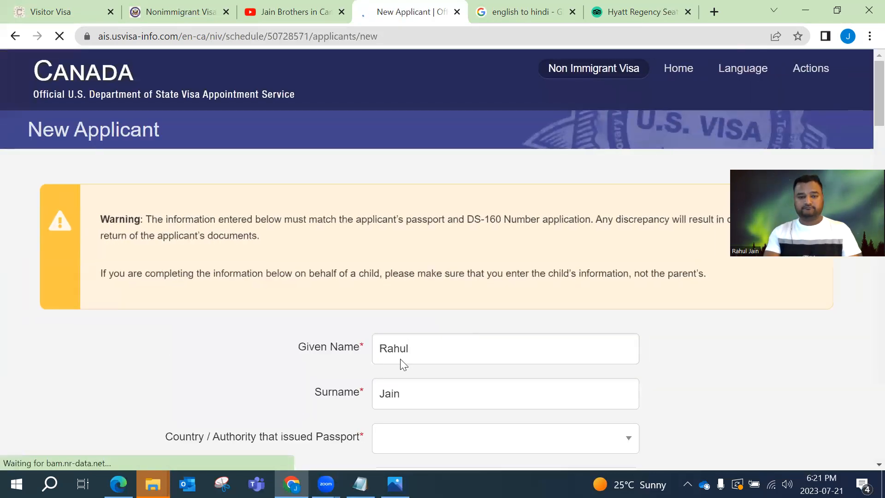
Set the passport-issuing country, country of birth and country of permanent residence to India
scroll(258, 383, down, 2)
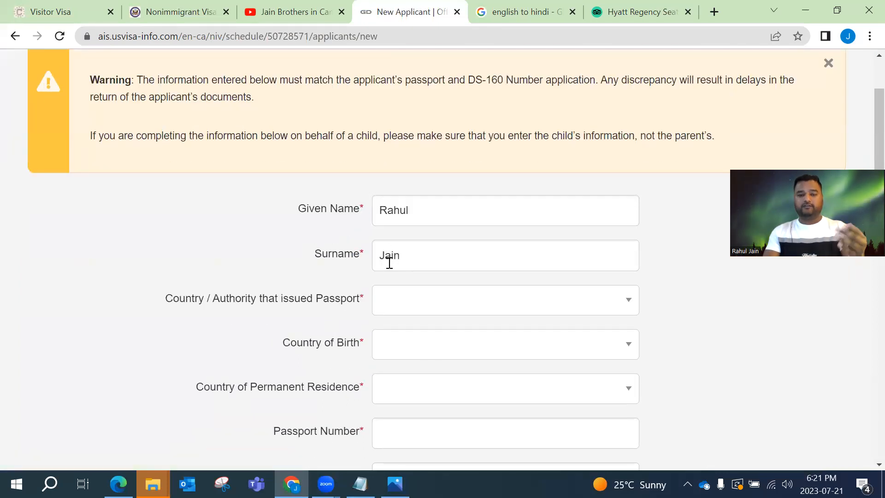
click(394, 301)
text(in)
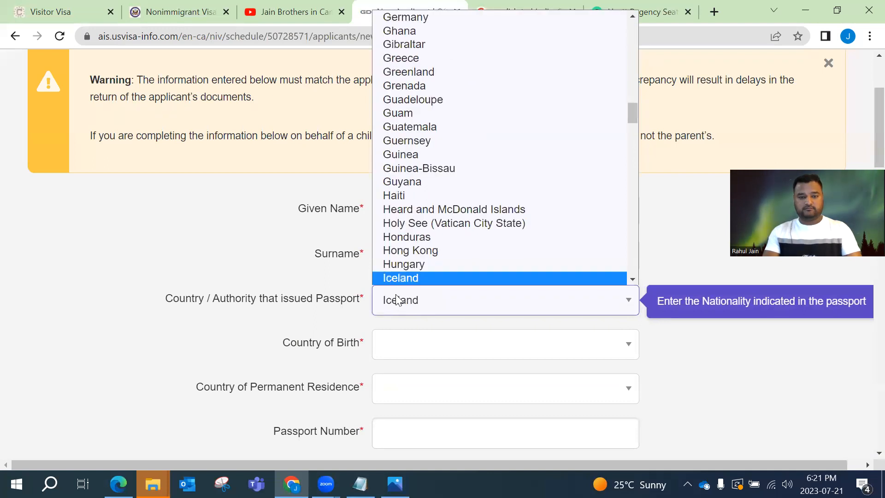
click(403, 253)
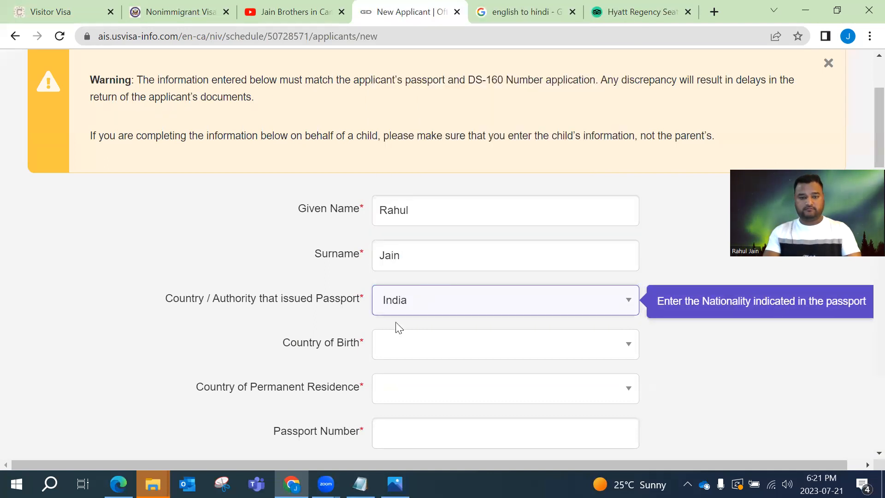
click(389, 348)
text(in)
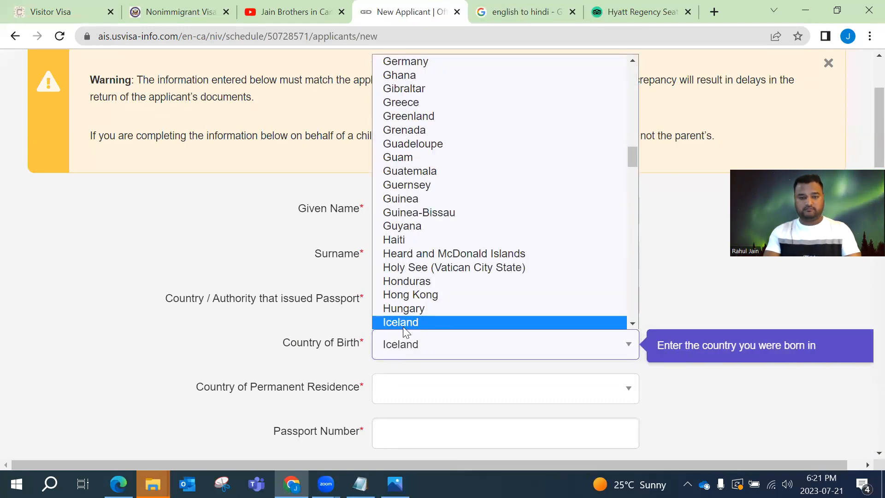
click(405, 321)
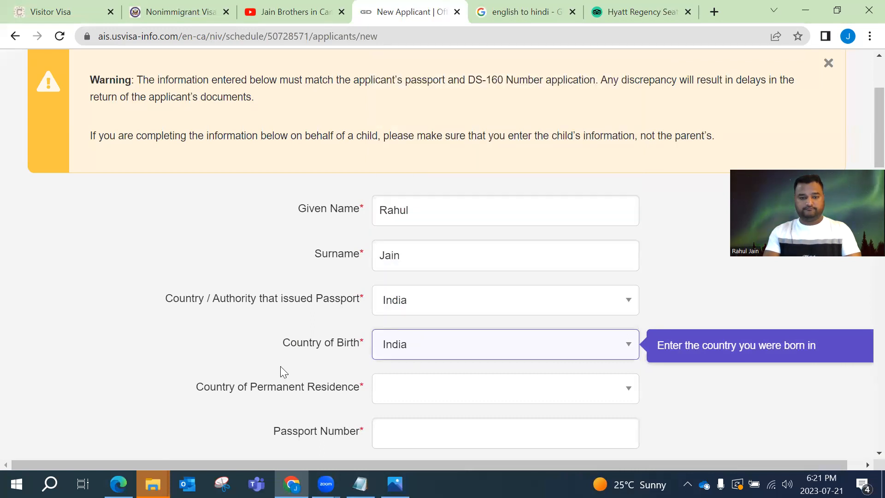
scroll(280, 366, down, 3)
click(409, 252)
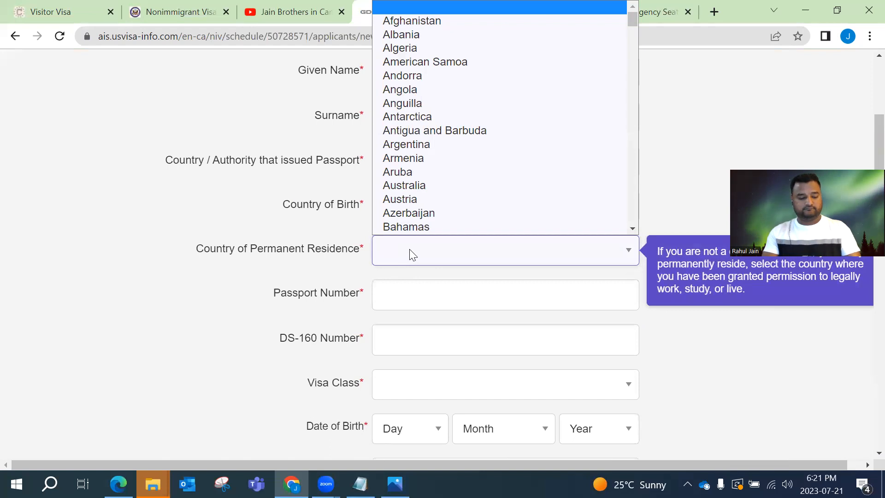
text(in)
click(416, 230)
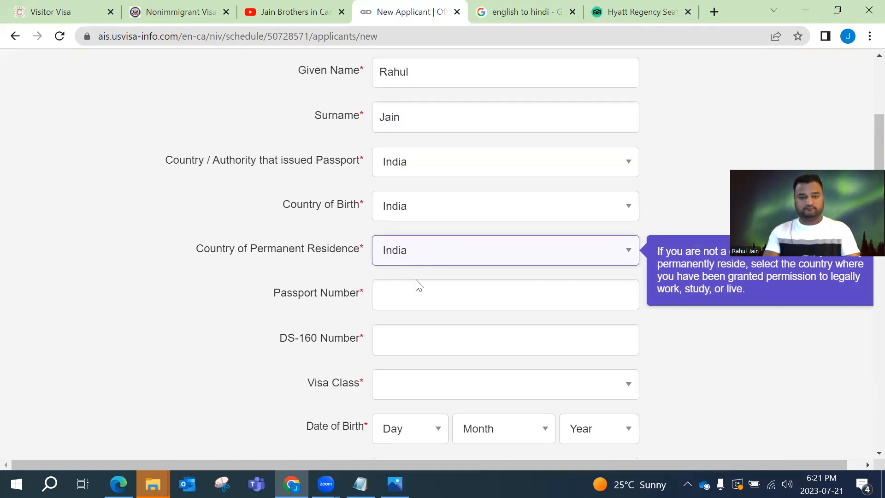
Enter the applicant's passport number and paste the copied DS-160 confirmation number into the DS-160 Number field
click(408, 294)
text(P)
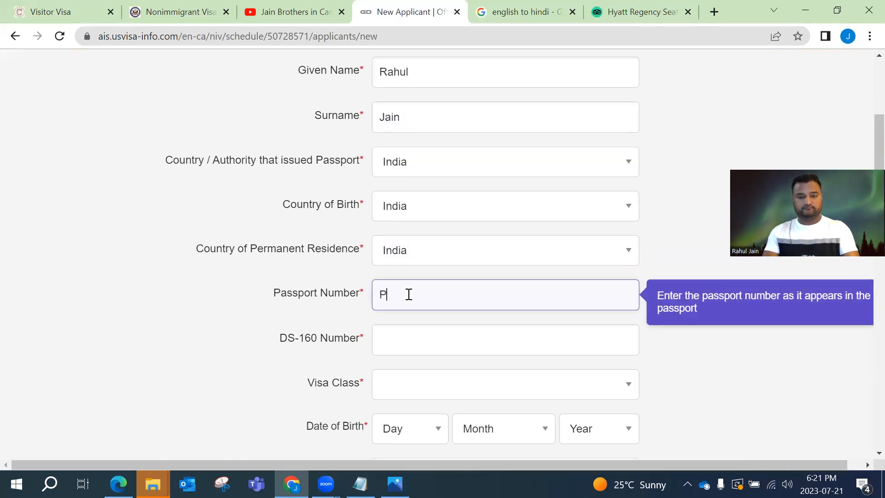
text(123456)
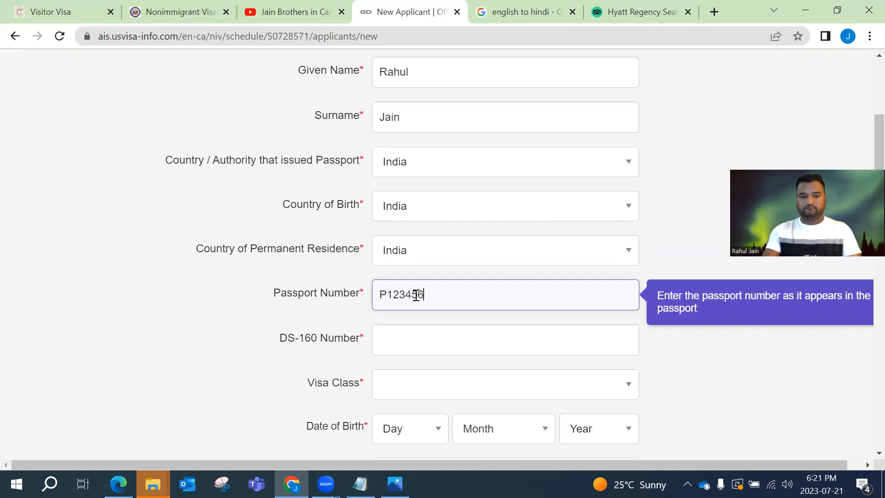
click(393, 350)
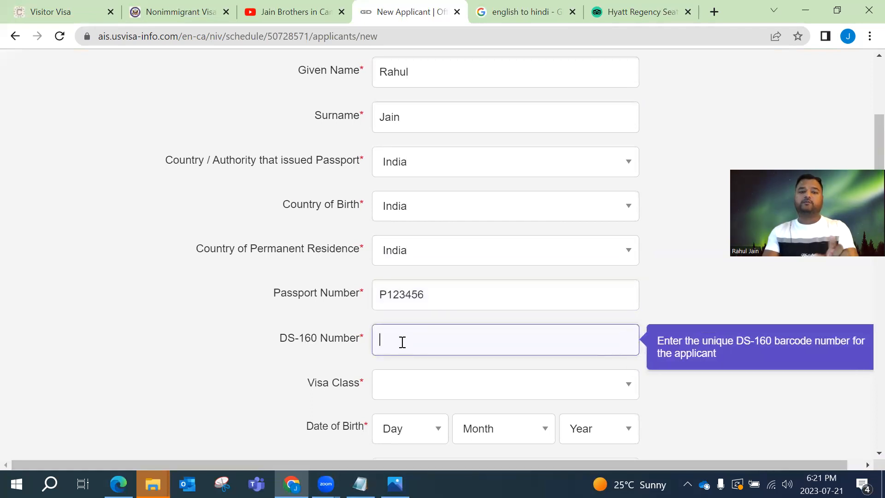
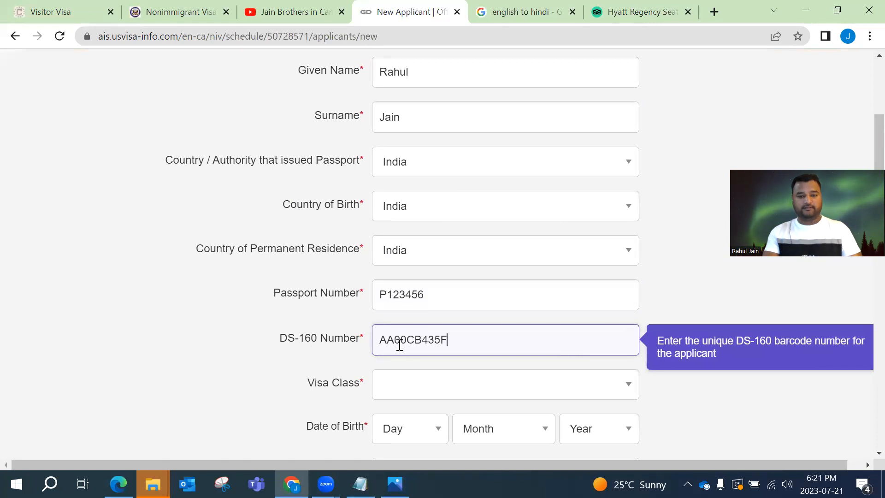
click(295, 354)
Set the visa class to B1/B2 Business & Tourism (Temporary visitor)
scroll(305, 292, down, 3)
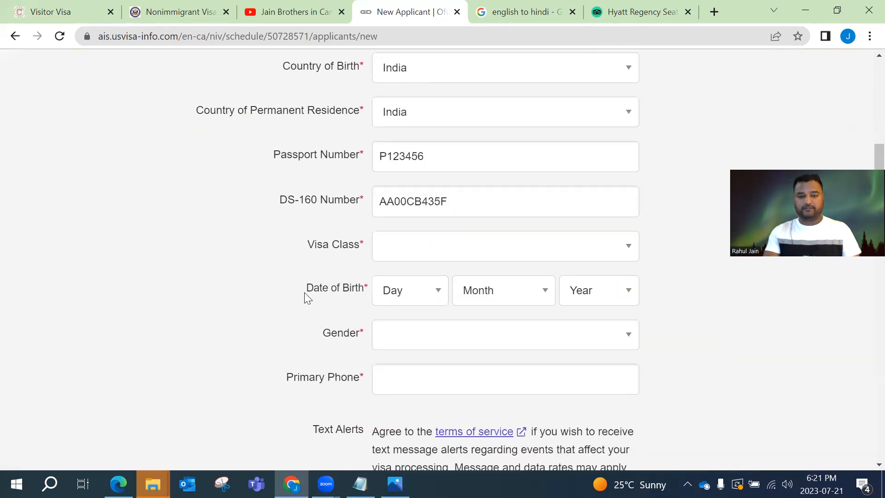
click(445, 245)
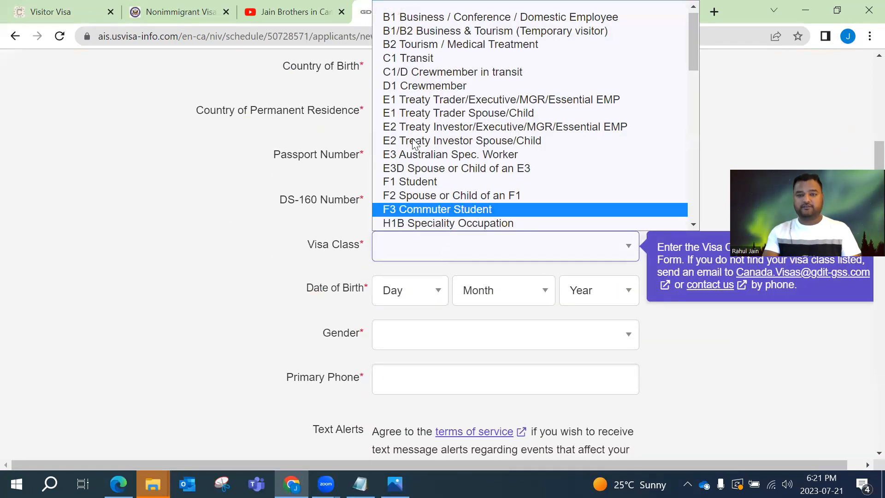
click(419, 34)
Fill in the applicant's date of birth and set the gender to Male
click(431, 291)
click(397, 23)
click(510, 300)
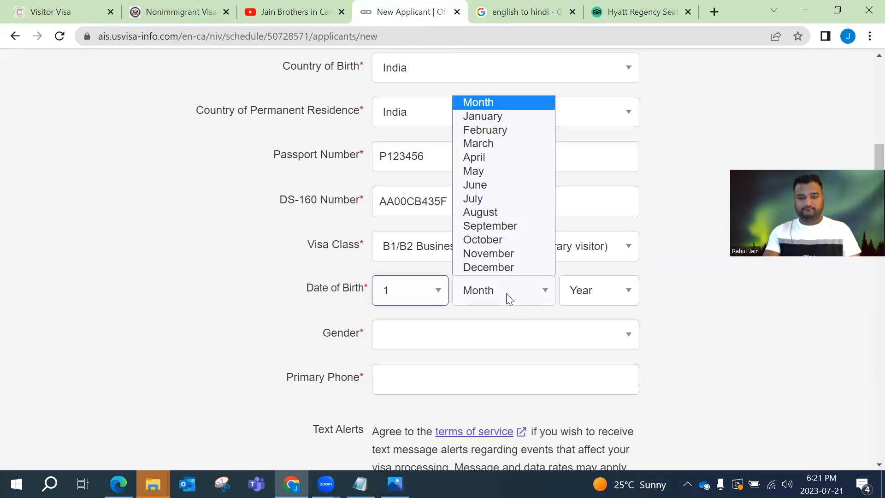
click(477, 116)
click(602, 300)
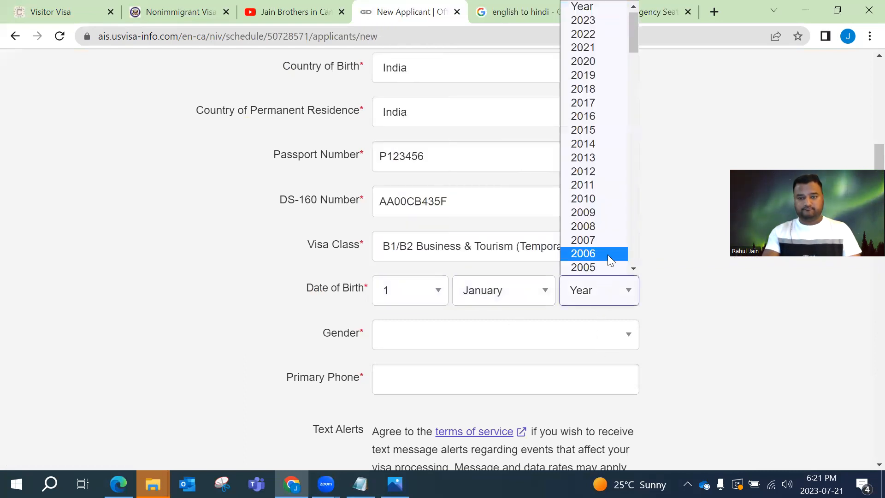
scroll(602, 217, down, 9)
scroll(598, 185, up, 3)
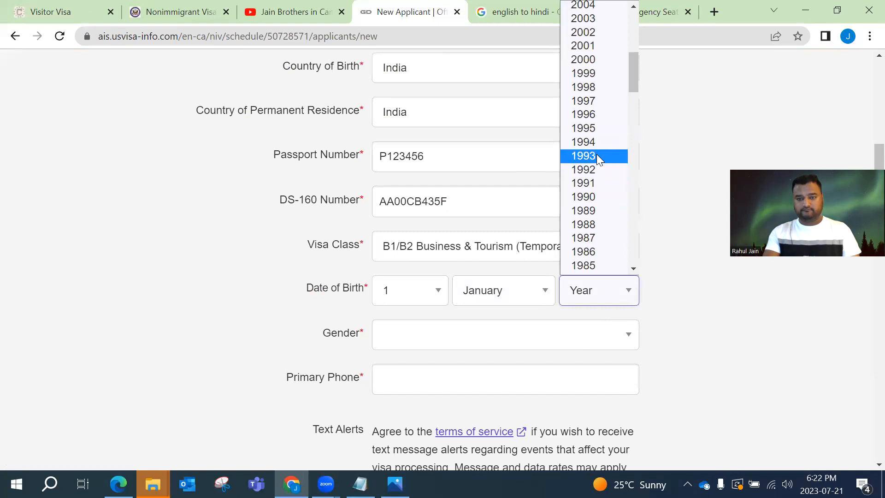
click(595, 183)
click(445, 344)
click(436, 371)
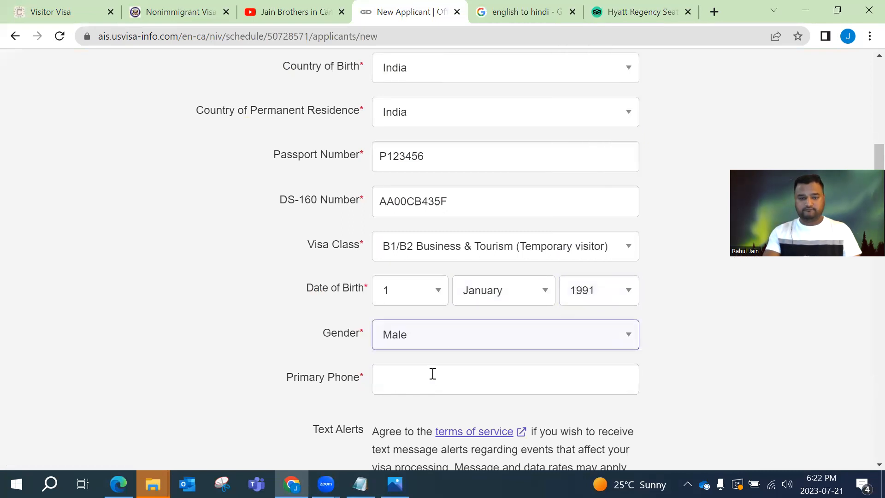
Enter the applicant's primary phone number and replace it with a corrected number
click(433, 377)
text(2456456456)
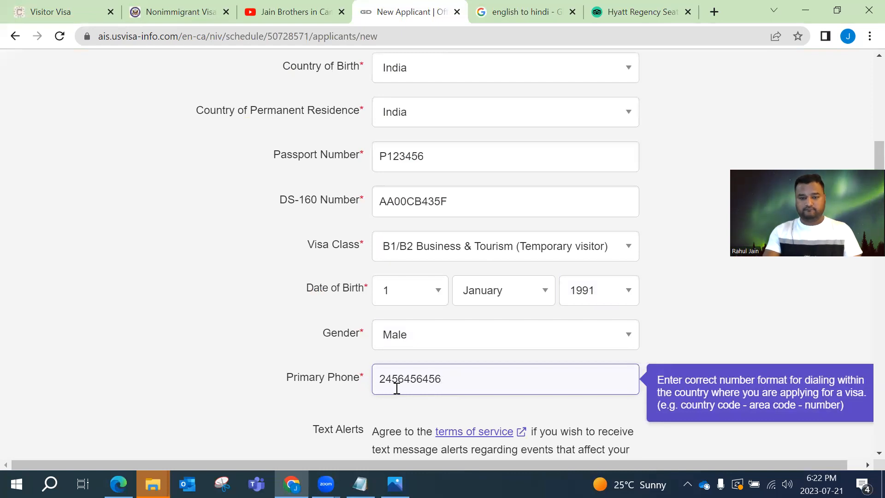
click(341, 401)
scroll(351, 383, down, 3)
drag(455, 241, 329, 240)
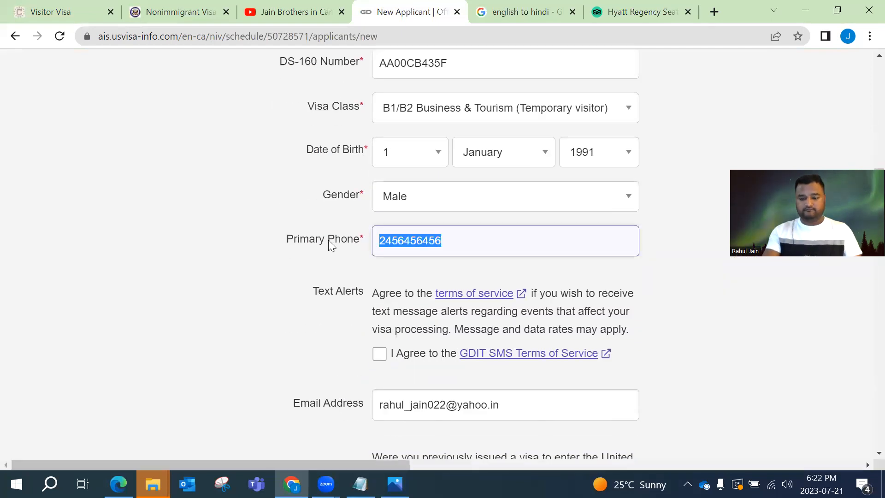
text(234456456)
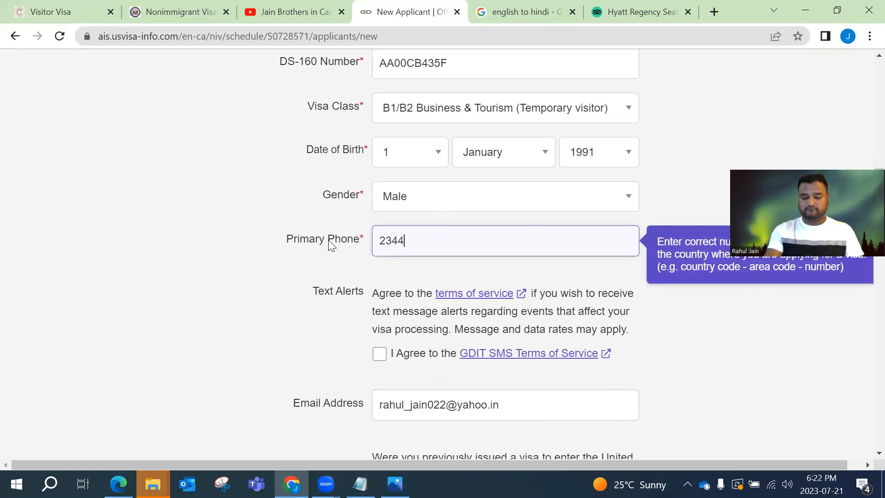
Agree to the GDIT SMS Terms of Service, set the mobile country code to Canada +1, and enter the applicant's mobile phone number
click(404, 356)
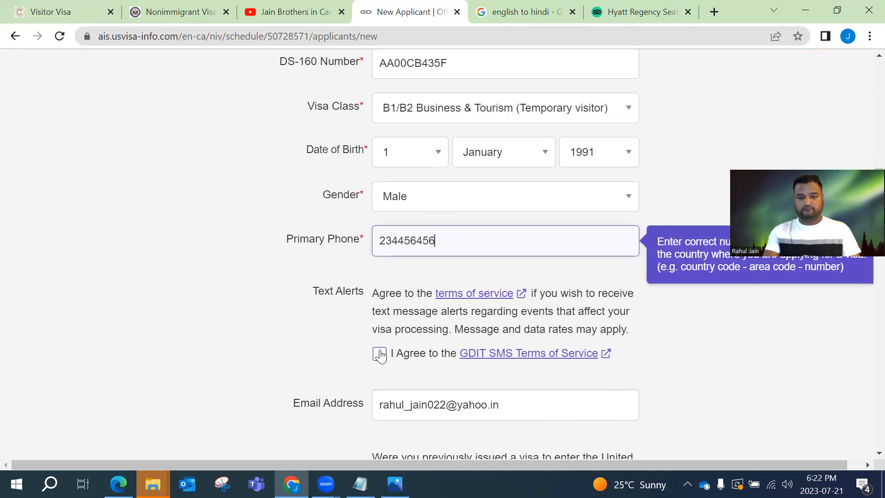
scroll(359, 367, down, 3)
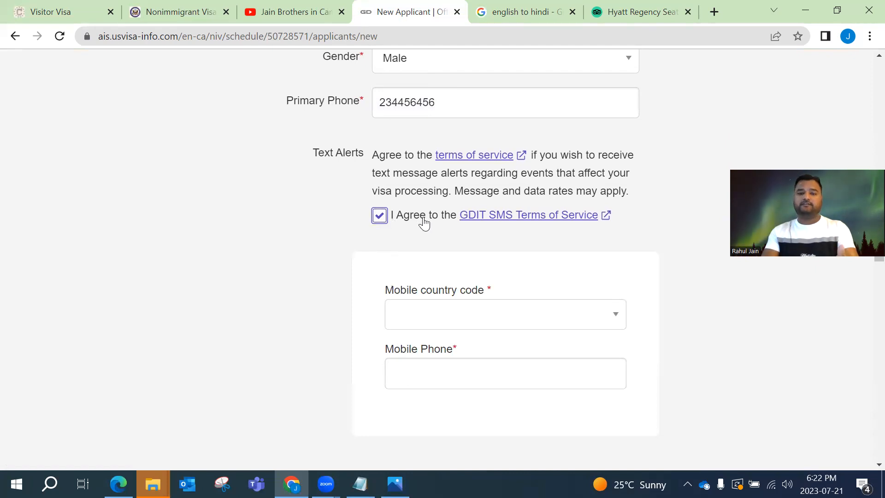
click(465, 321)
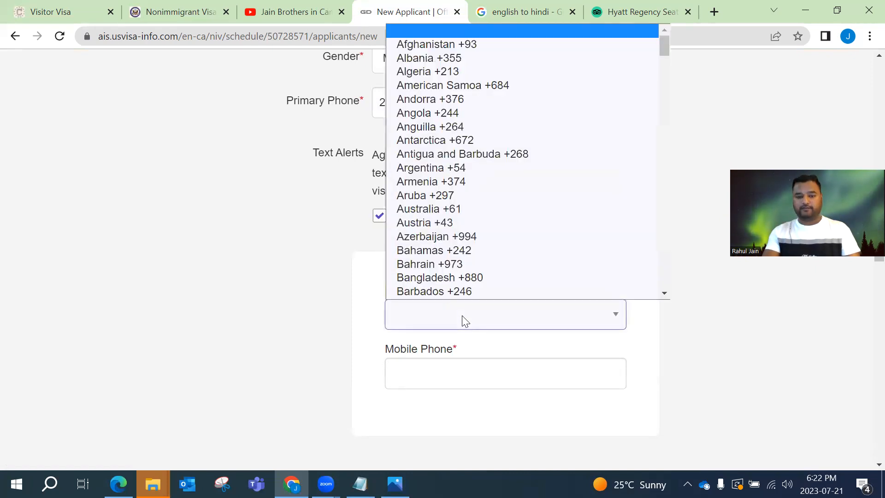
key(c)
key(c)
key(c)
key(c)
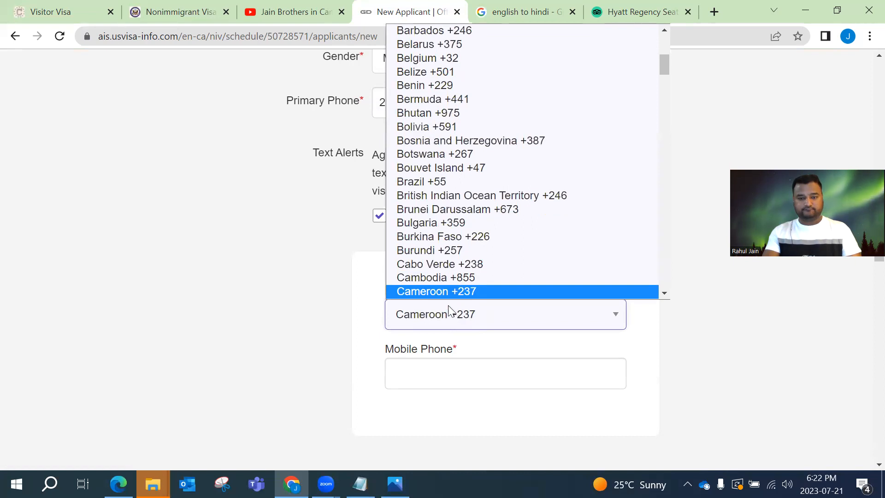
click(438, 322)
click(427, 362)
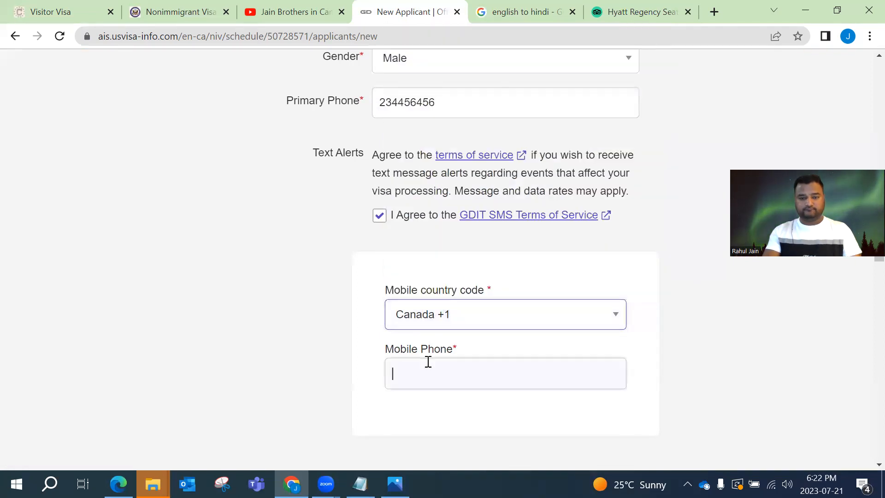
text(256456456)
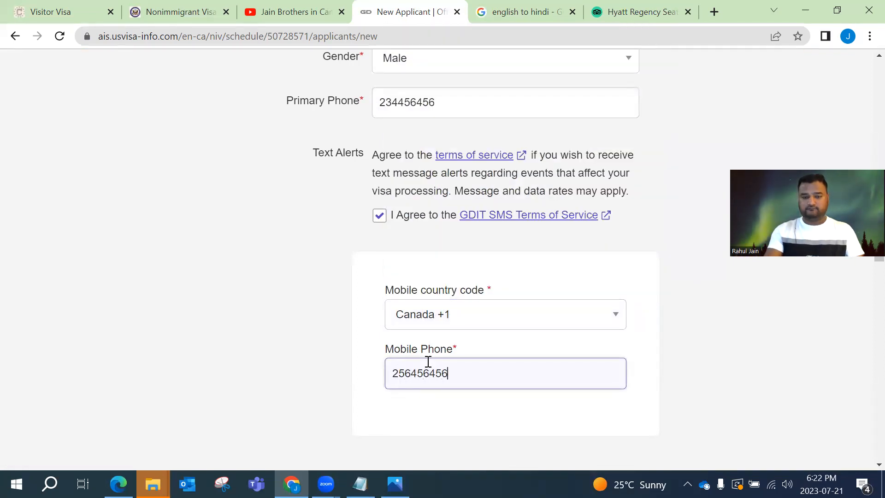
Answer No to having previously been issued a visa to enter the United States
scroll(428, 368, down, 6)
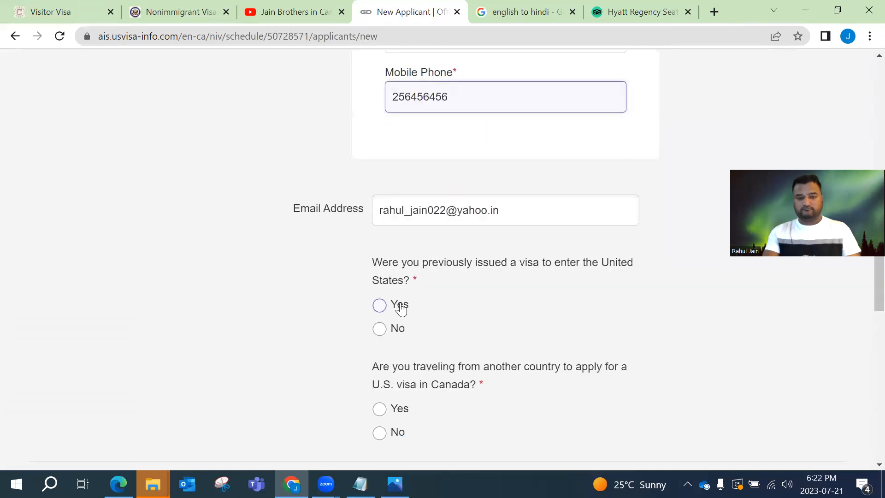
scroll(439, 291, down, 3)
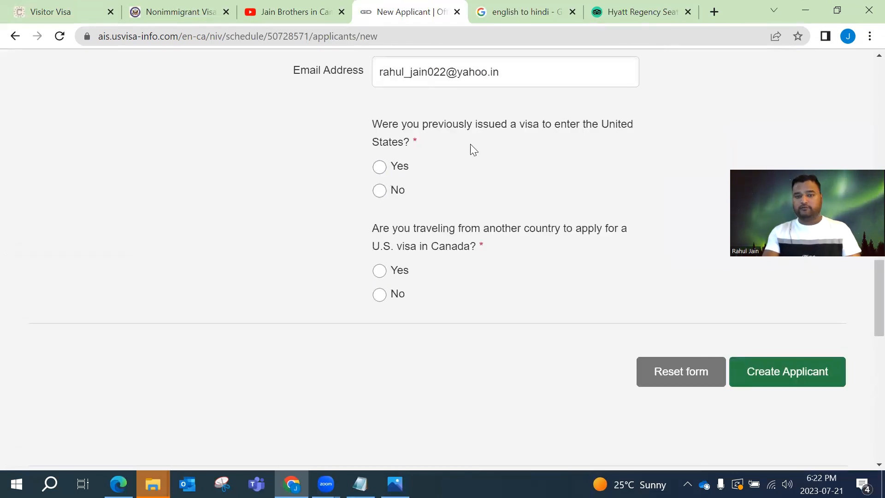
click(380, 190)
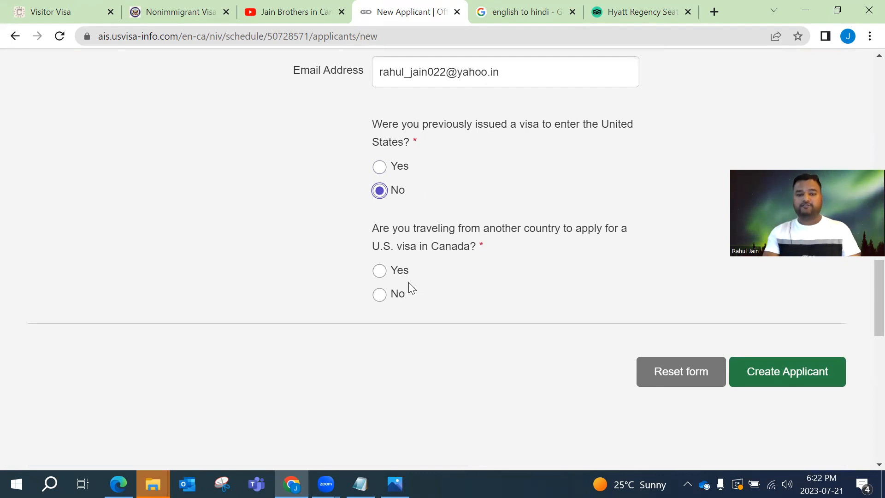
Answer No to traveling from another country to apply in Canada, and try to create the applicant
click(384, 299)
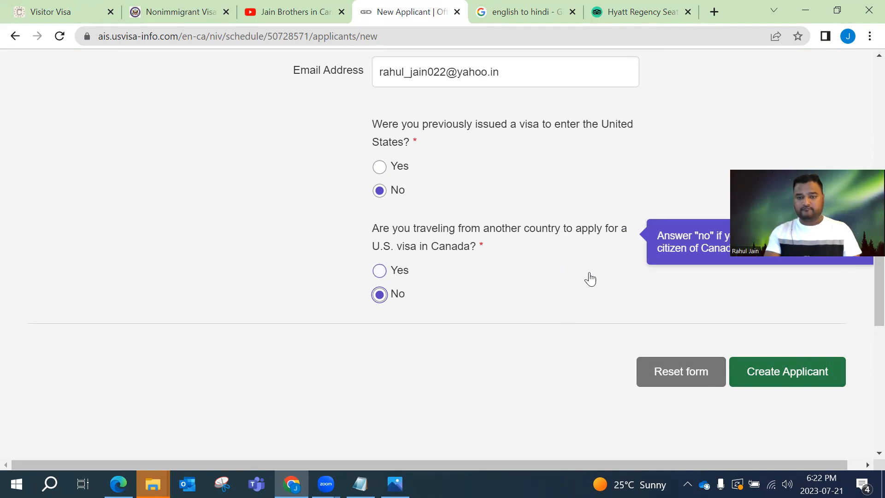
click(780, 371)
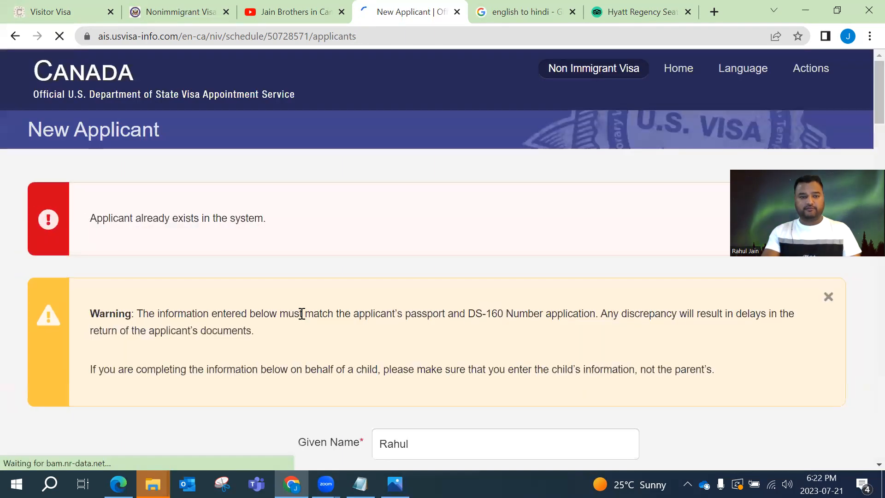
scroll(249, 246, down, 8)
scroll(252, 249, up, 5)
scroll(249, 245, down, 15)
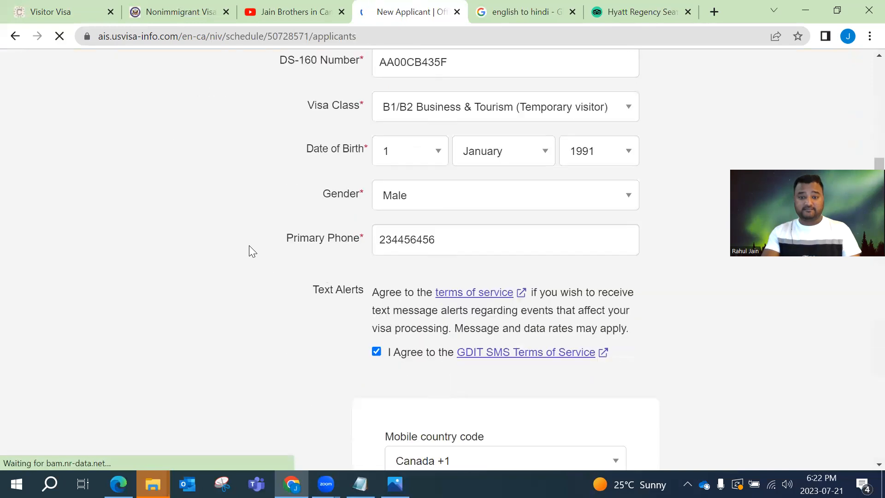
scroll(249, 251, down, 3)
scroll(250, 249, up, 20)
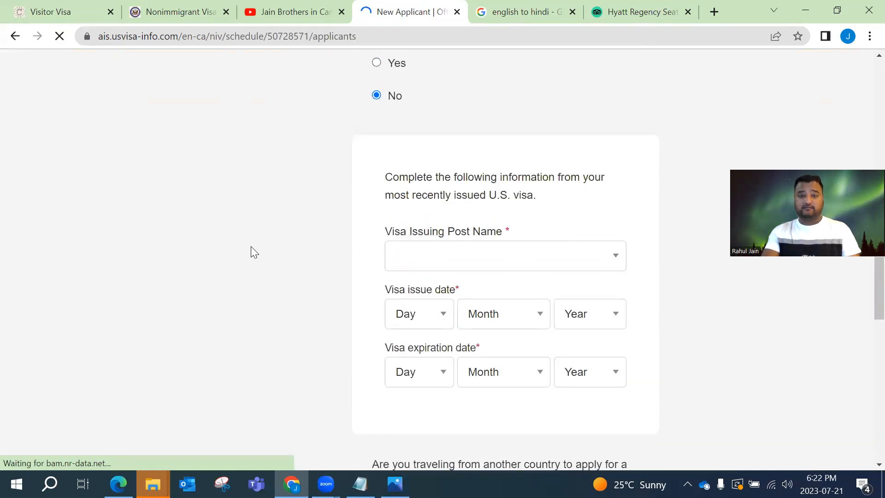
scroll(295, 283, up, 2)
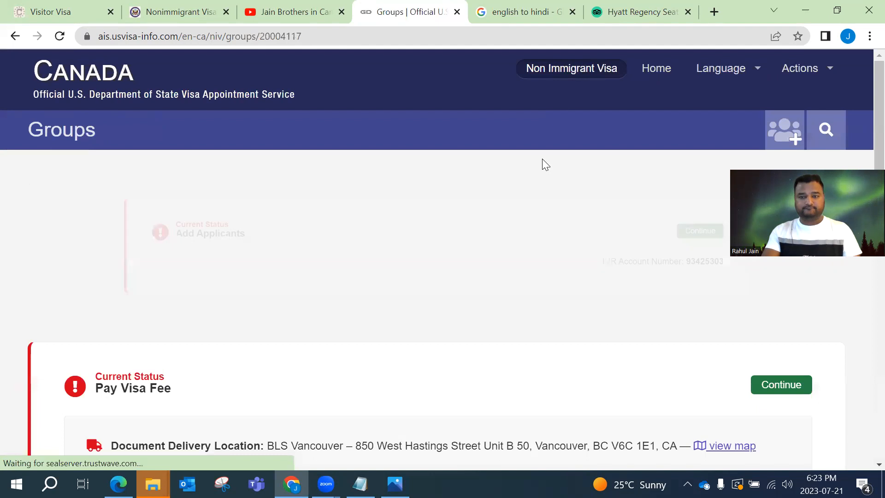
Continue the existing application group with Pay Visa Fee status and open its visa fee payment page
scroll(389, 304, down, 3)
scroll(761, 336, up, 2)
click(782, 318)
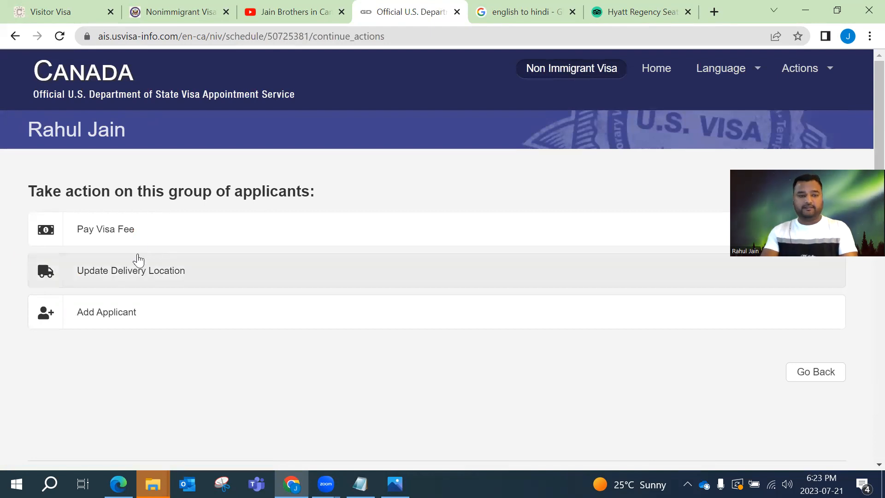
click(167, 238)
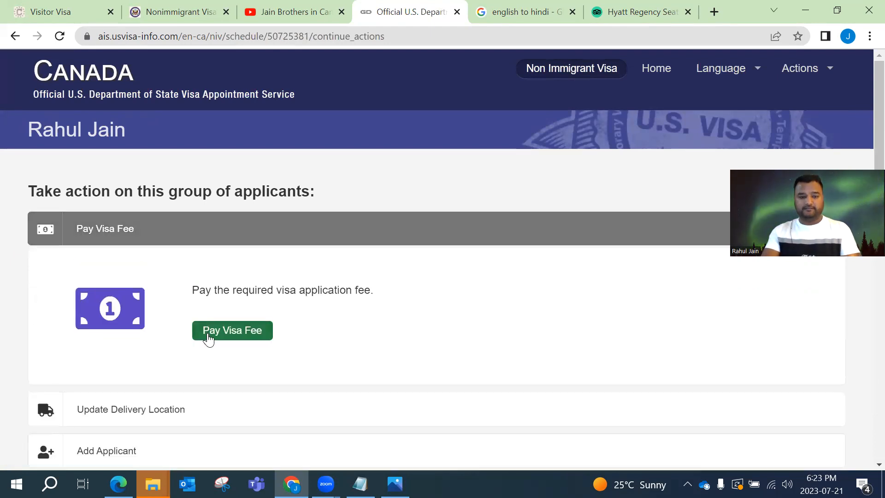
click(220, 331)
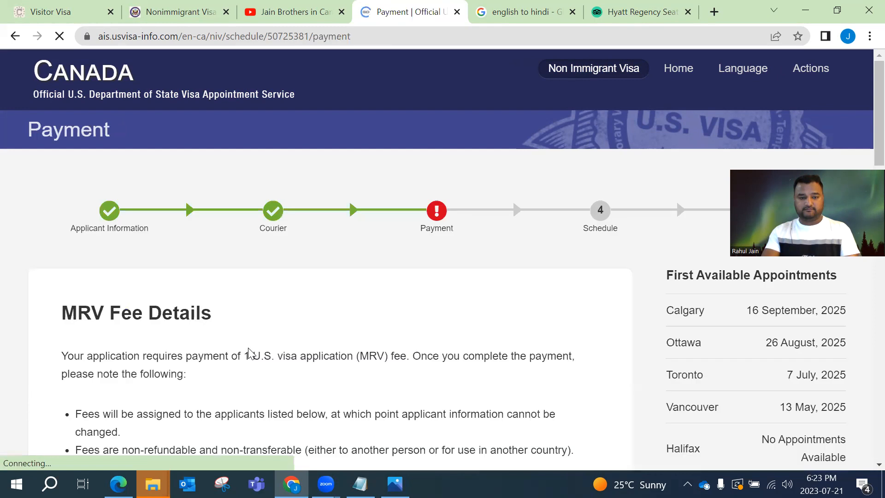
Review the MRV fee details and choose to pay the 185.00 USD fee by Visa or MasterCard
scroll(251, 354, down, 6)
scroll(254, 354, up, 5)
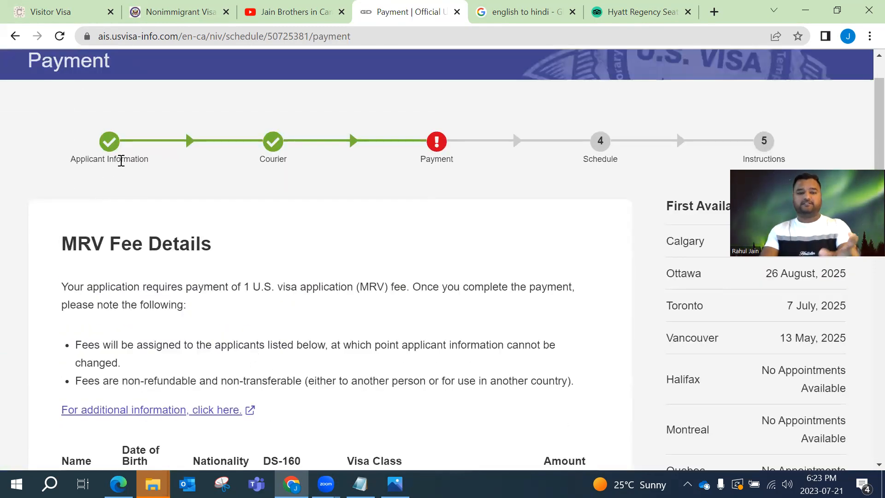
scroll(288, 231, down, 1)
scroll(277, 259, down, 7)
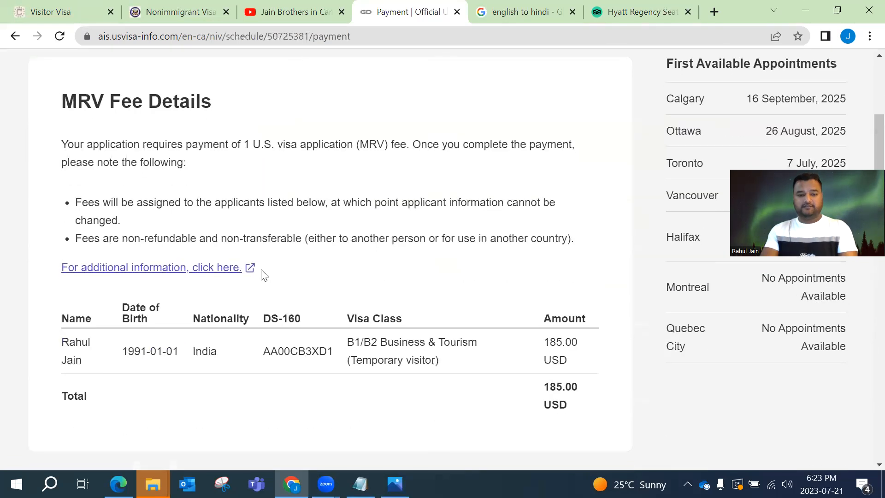
click(54, 291)
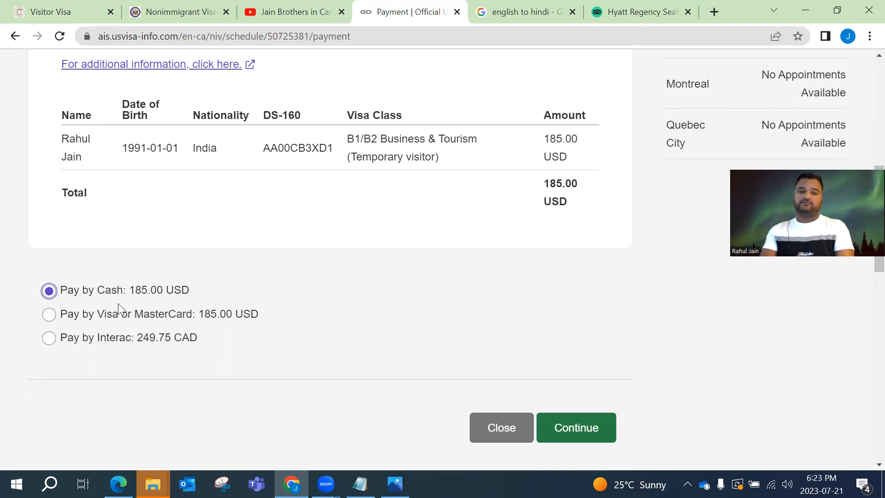
click(52, 314)
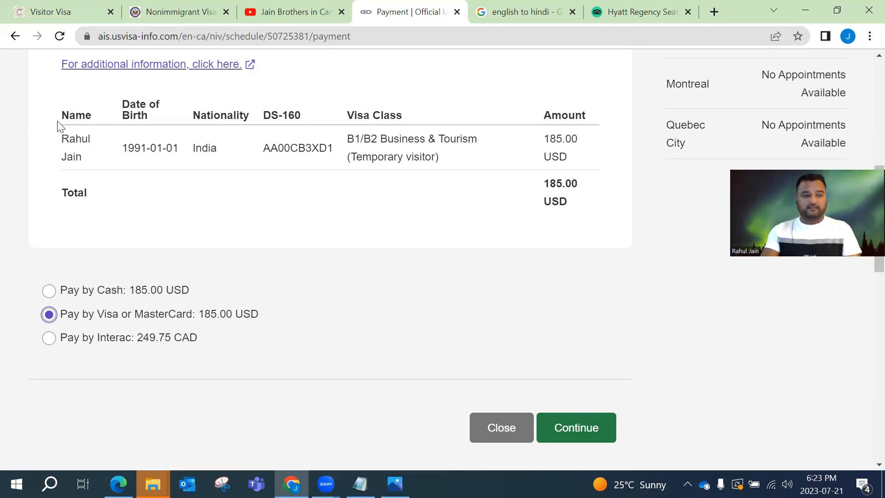
Look up Vancouver's appointment wait times on the Visitor Visa page and highlight the Interview Required Visitors (B1/B2) row
click(27, 18)
scroll(185, 230, down, 10)
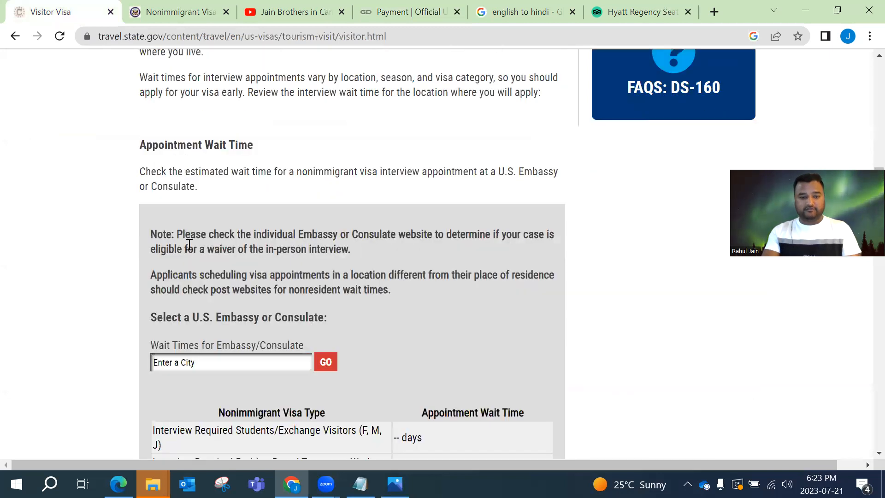
scroll(237, 222, down, 5)
click(200, 157)
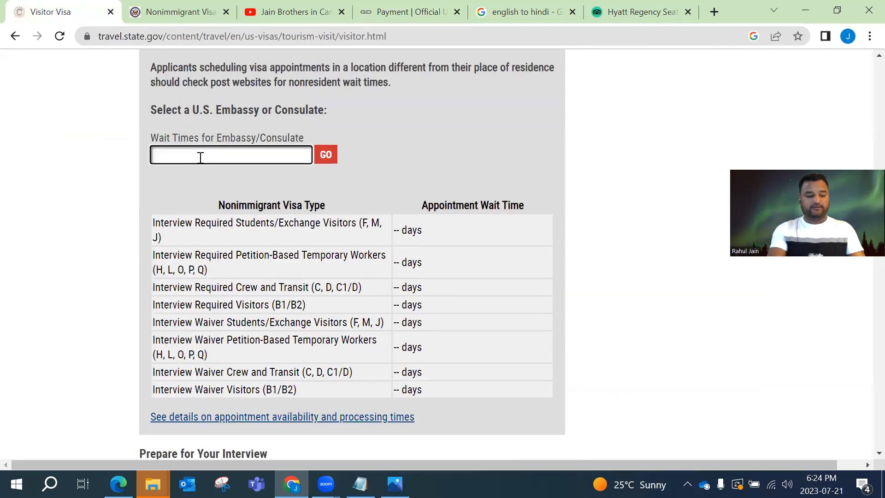
text(VAN)
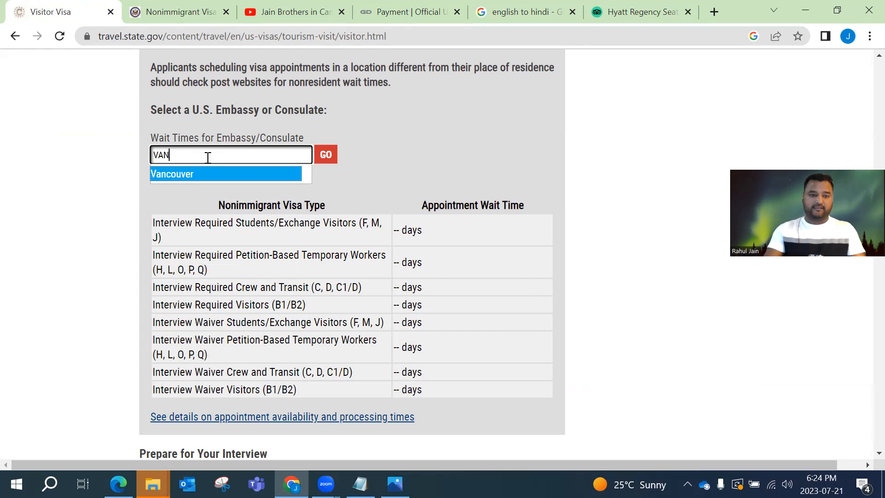
click(209, 173)
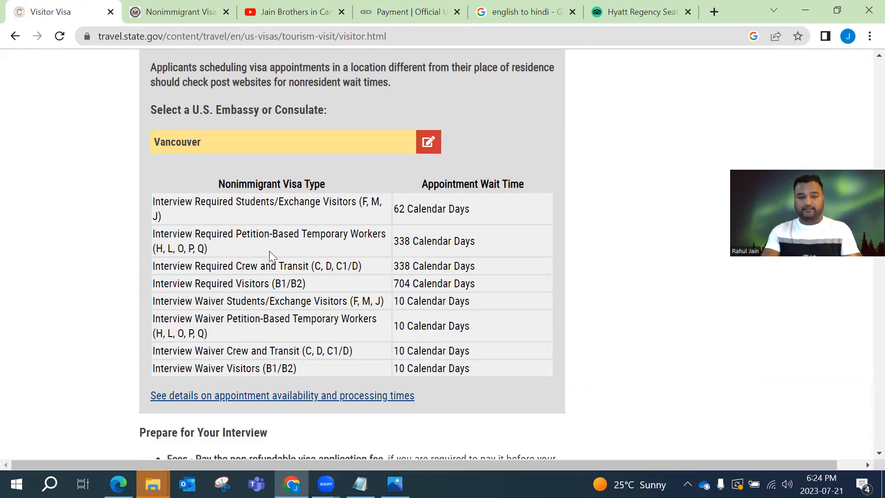
drag(228, 283, 476, 284)
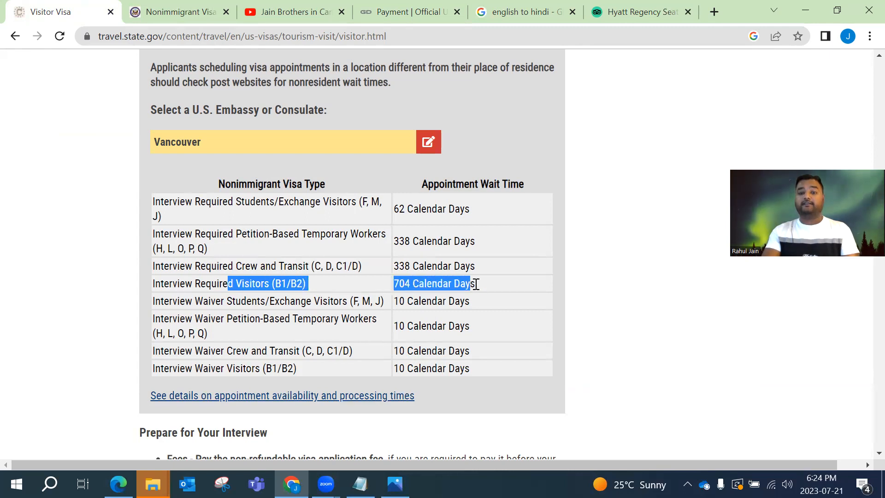